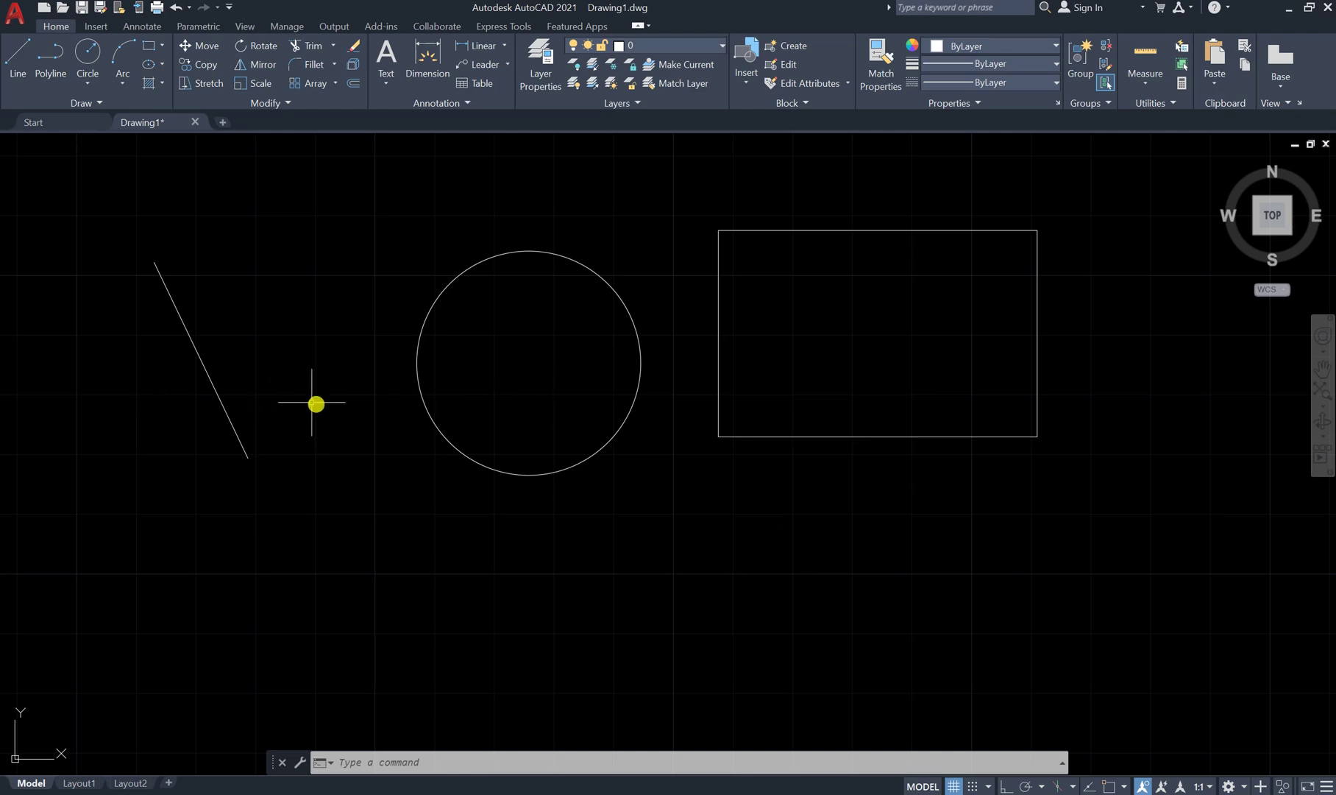
Step: Zoom in and out with the wheel to gauge how far the drawing extends
{"action": "scroll", "coordinate": [437, 404], "scroll_direction": "down", "scroll_amount": 2}
{"action": "scroll", "coordinate": [437, 404], "scroll_direction": "down", "scroll_amount": 4}
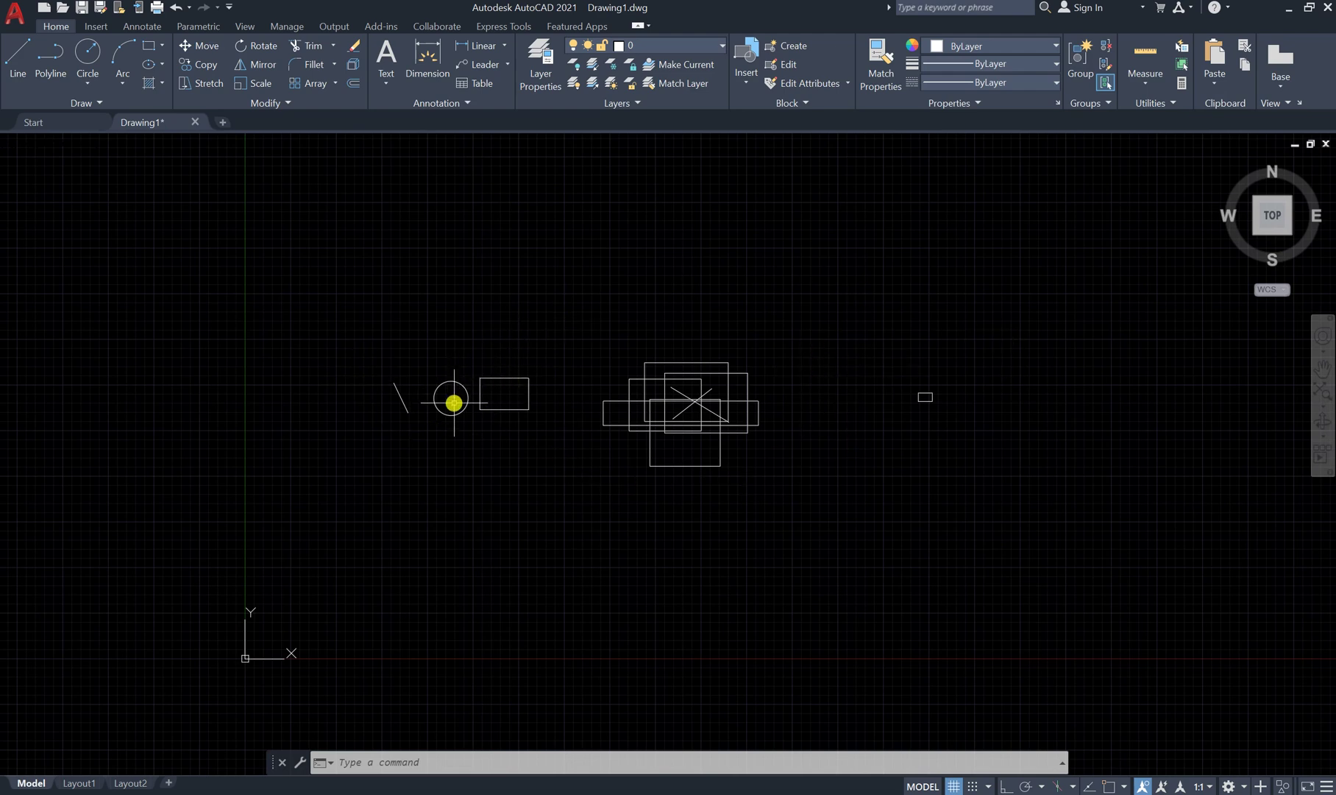
{"action": "scroll", "coordinate": [453, 402], "scroll_direction": "up", "scroll_amount": 2}
{"action": "scroll", "coordinate": [453, 401], "scroll_direction": "up", "scroll_amount": 9}
{"action": "scroll", "coordinate": [453, 401], "scroll_direction": "down", "scroll_amount": 9}
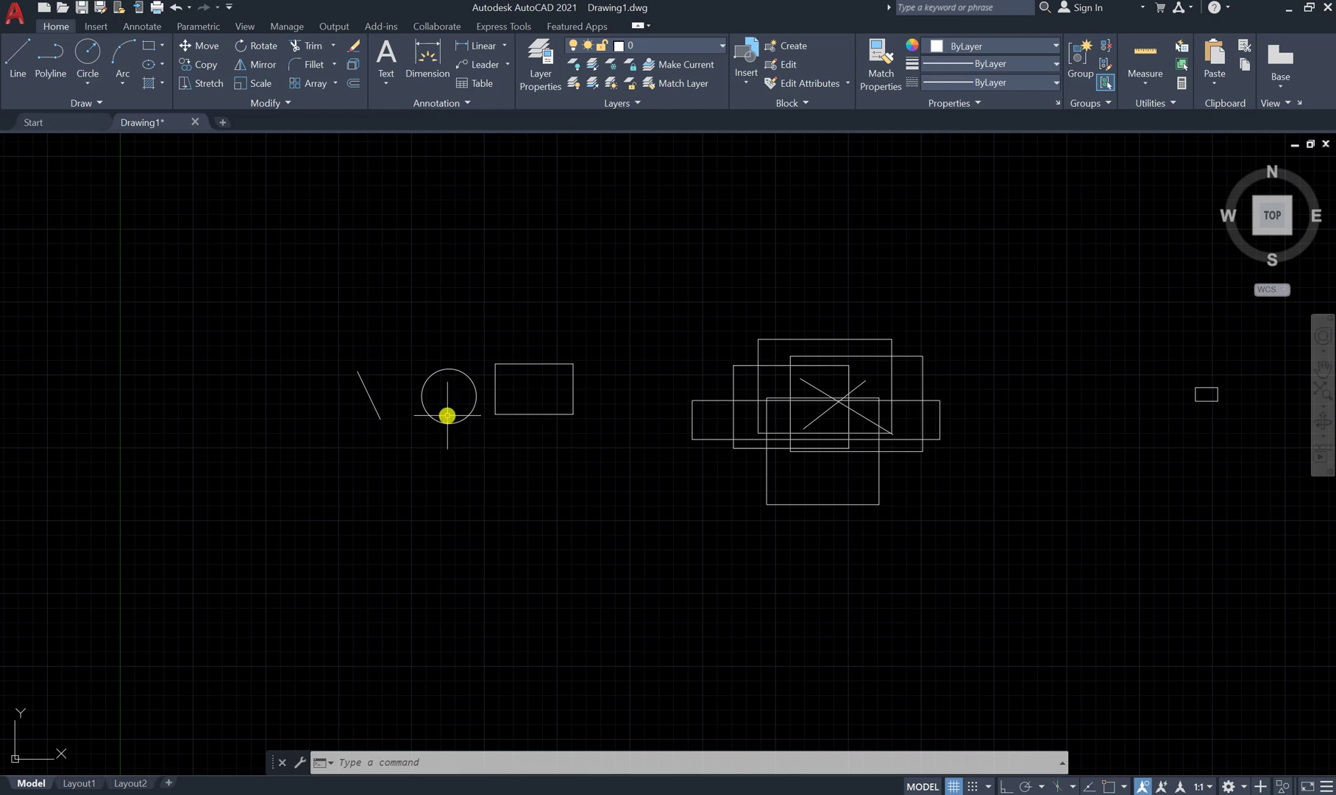
{"action": "scroll", "coordinate": [443, 500], "scroll_direction": "up", "scroll_amount": 5}
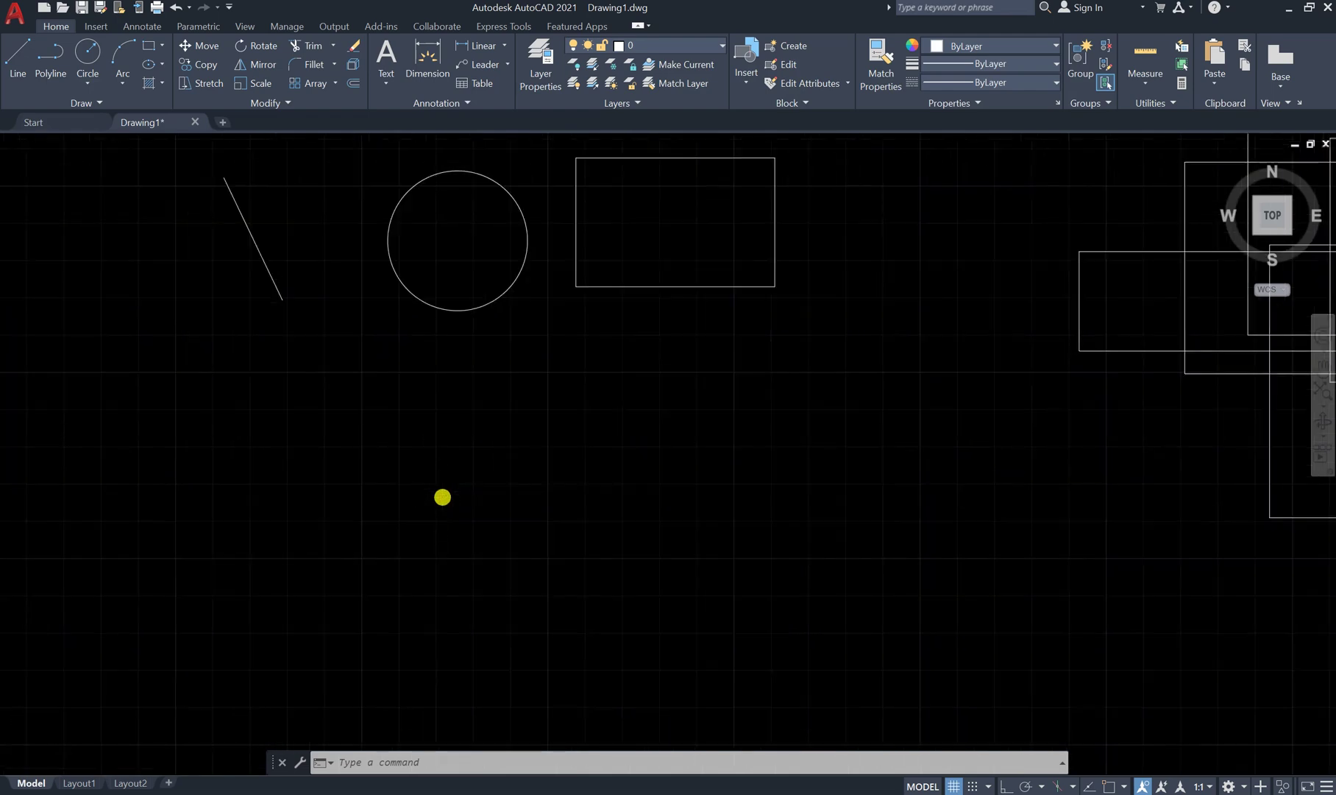
{"action": "scroll", "coordinate": [440, 487], "scroll_direction": "down", "scroll_amount": 6}
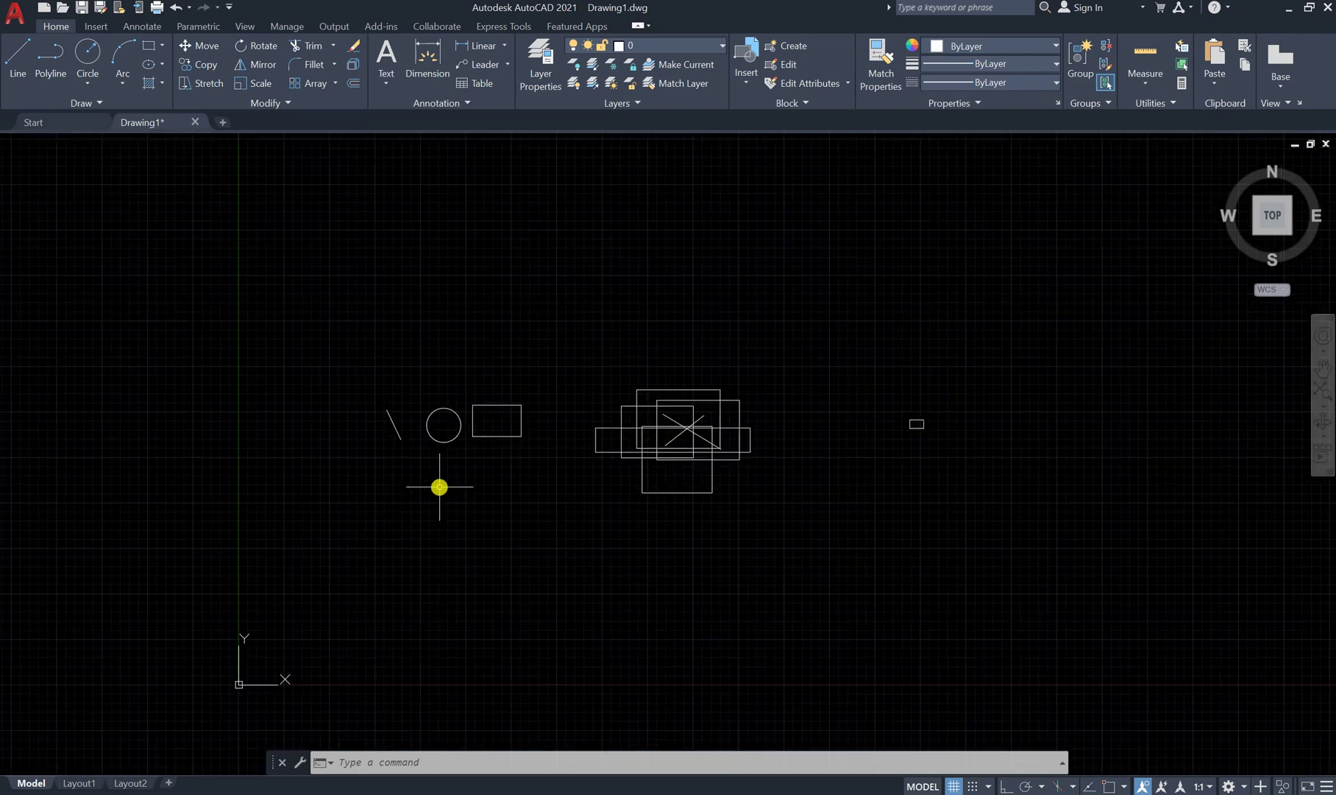
{"action": "scroll", "coordinate": [450, 424], "scroll_direction": "up", "scroll_amount": 5}
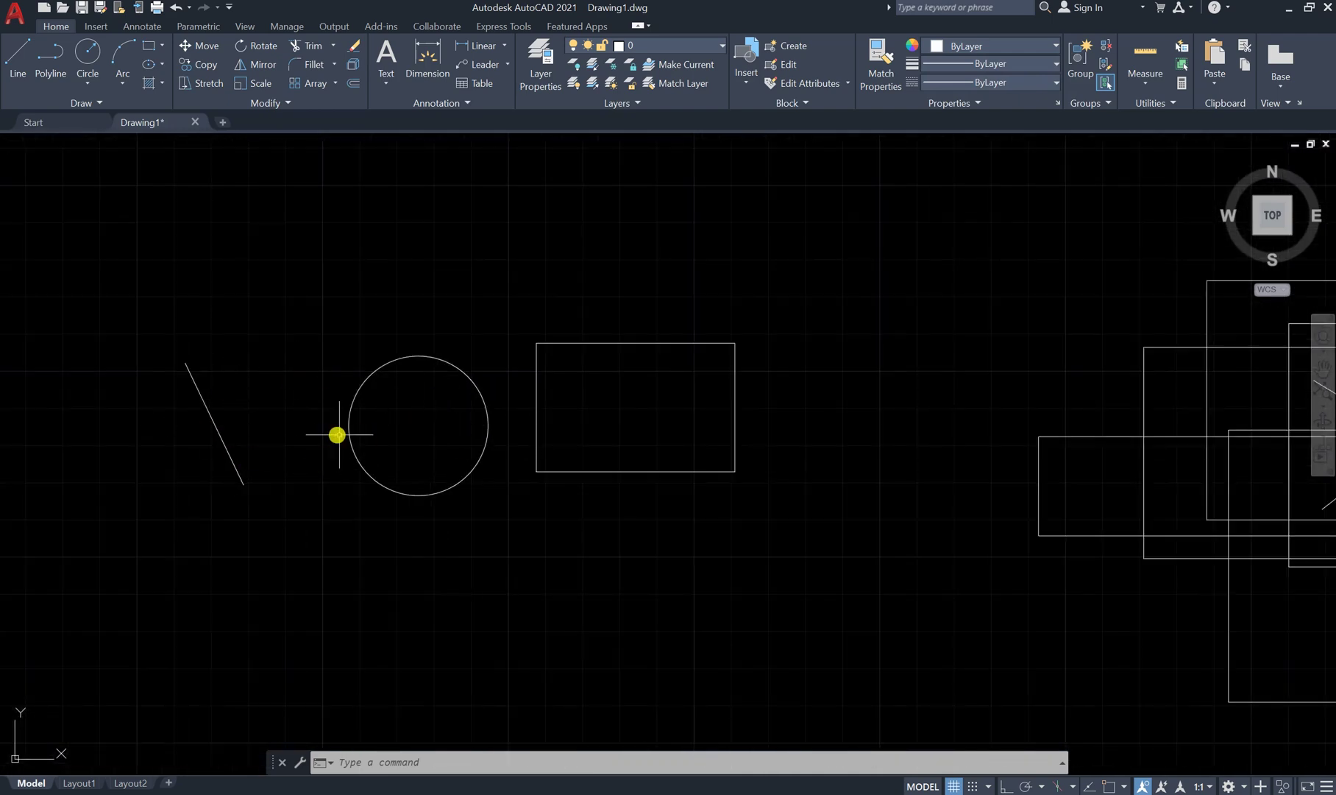
{"action": "scroll", "coordinate": [370, 436], "scroll_direction": "down", "scroll_amount": 5}
{"action": "scroll", "coordinate": [370, 436], "scroll_direction": "up", "scroll_amount": 8}
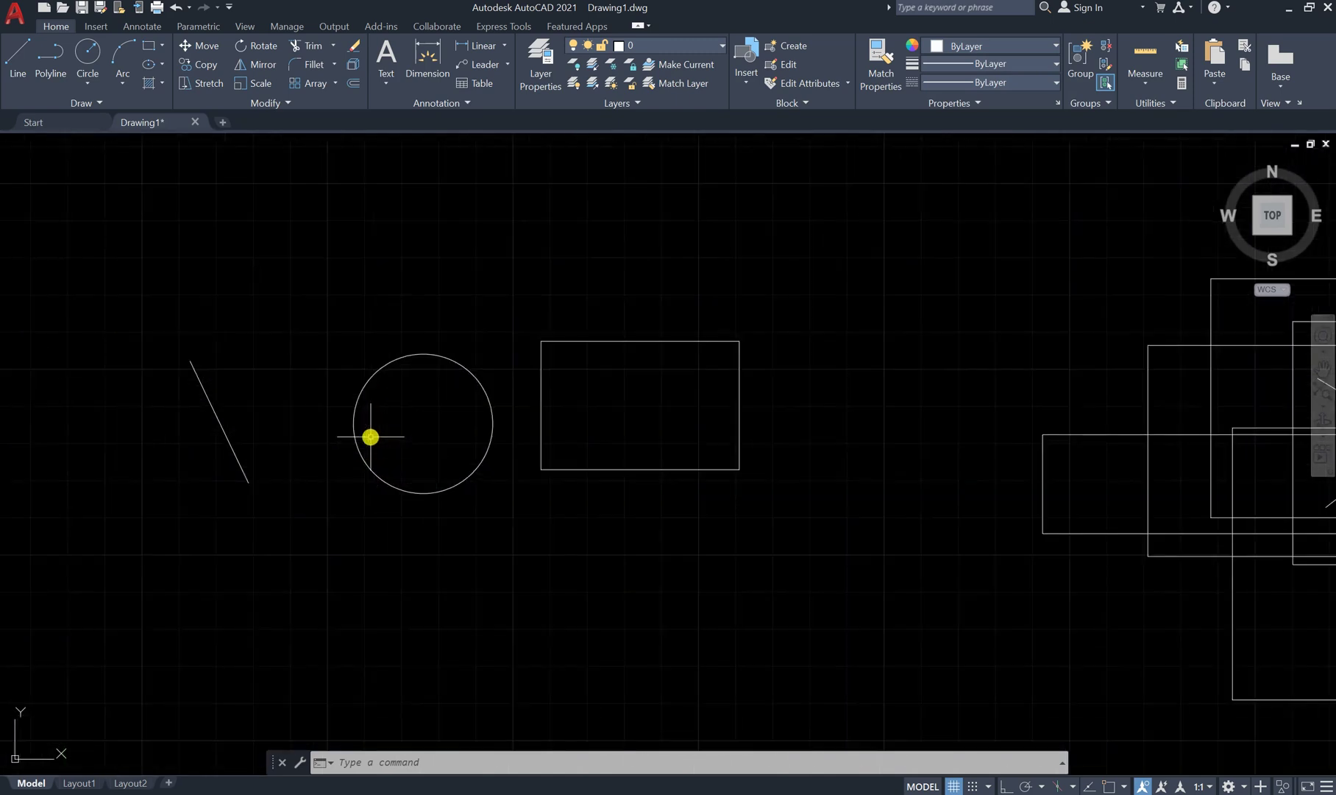
{"action": "scroll", "coordinate": [370, 435], "scroll_direction": "down", "scroll_amount": 4}
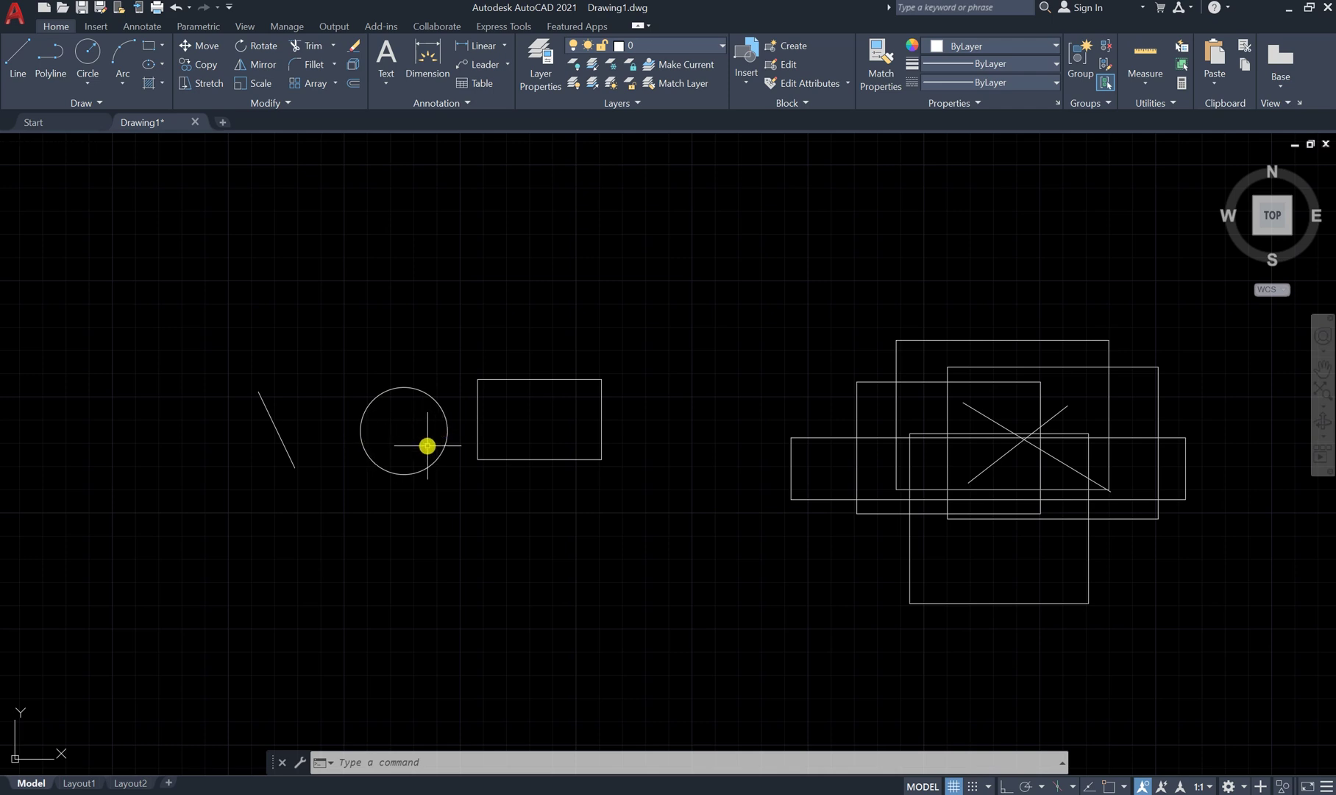
{"action": "scroll", "coordinate": [416, 444], "scroll_direction": "down", "scroll_amount": 2}
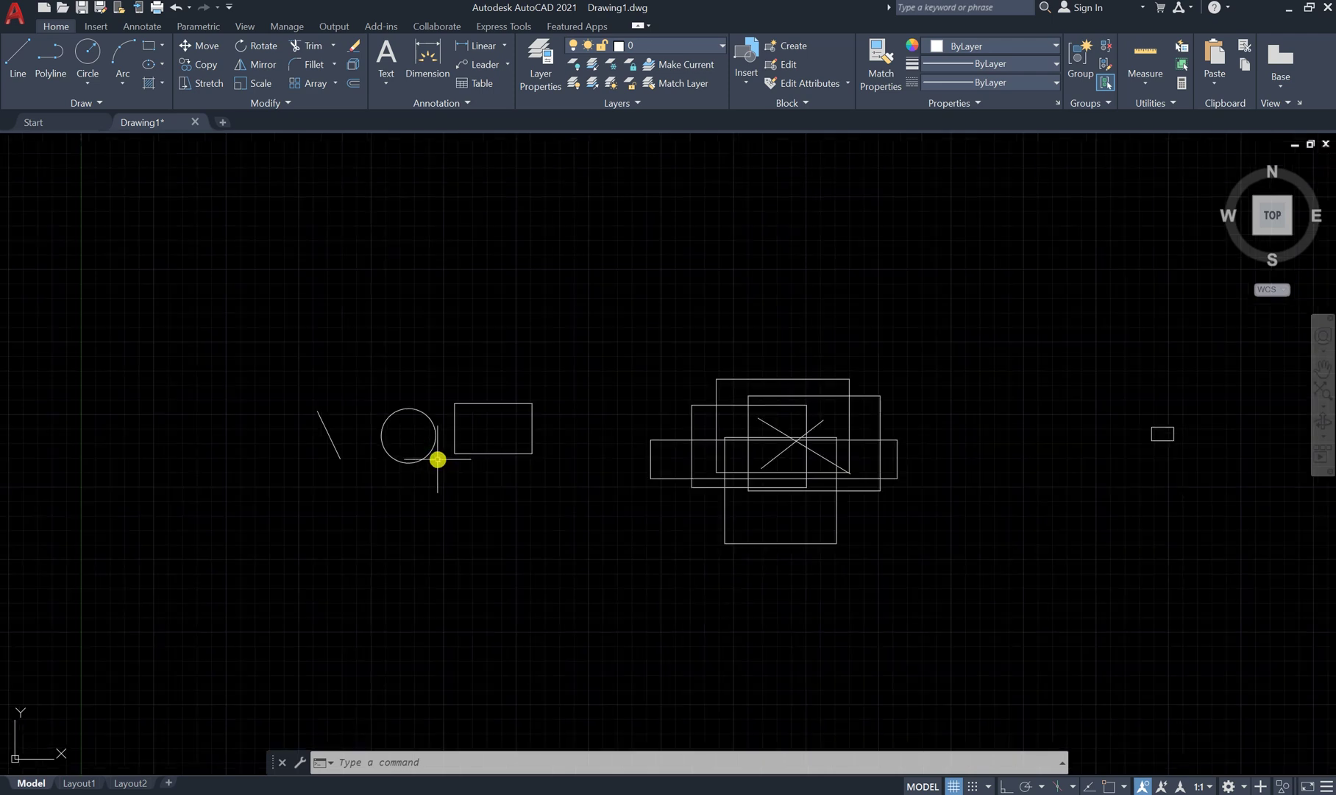
{"action": "scroll", "coordinate": [383, 442], "scroll_direction": "up", "scroll_amount": 4}
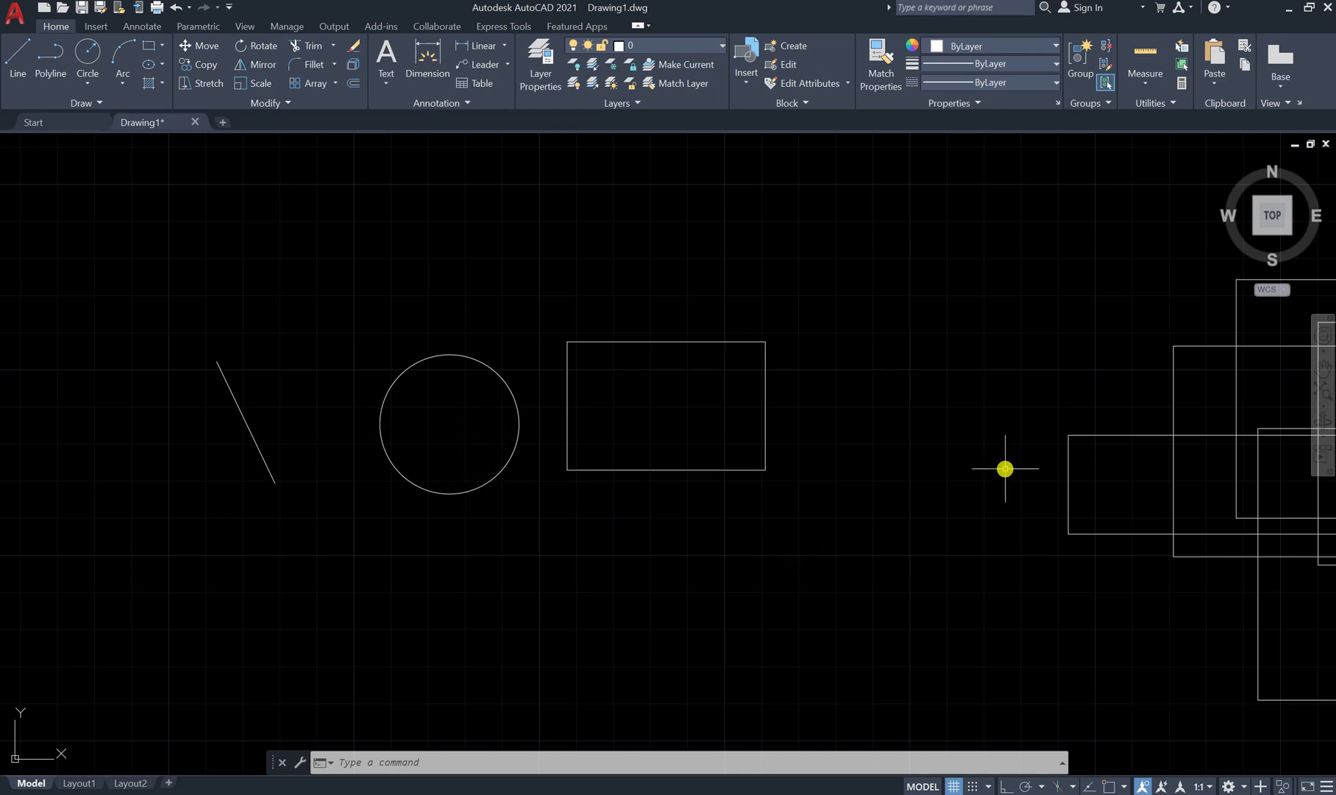
{"action": "scroll", "coordinate": [471, 461], "scroll_direction": "up", "scroll_amount": 2}
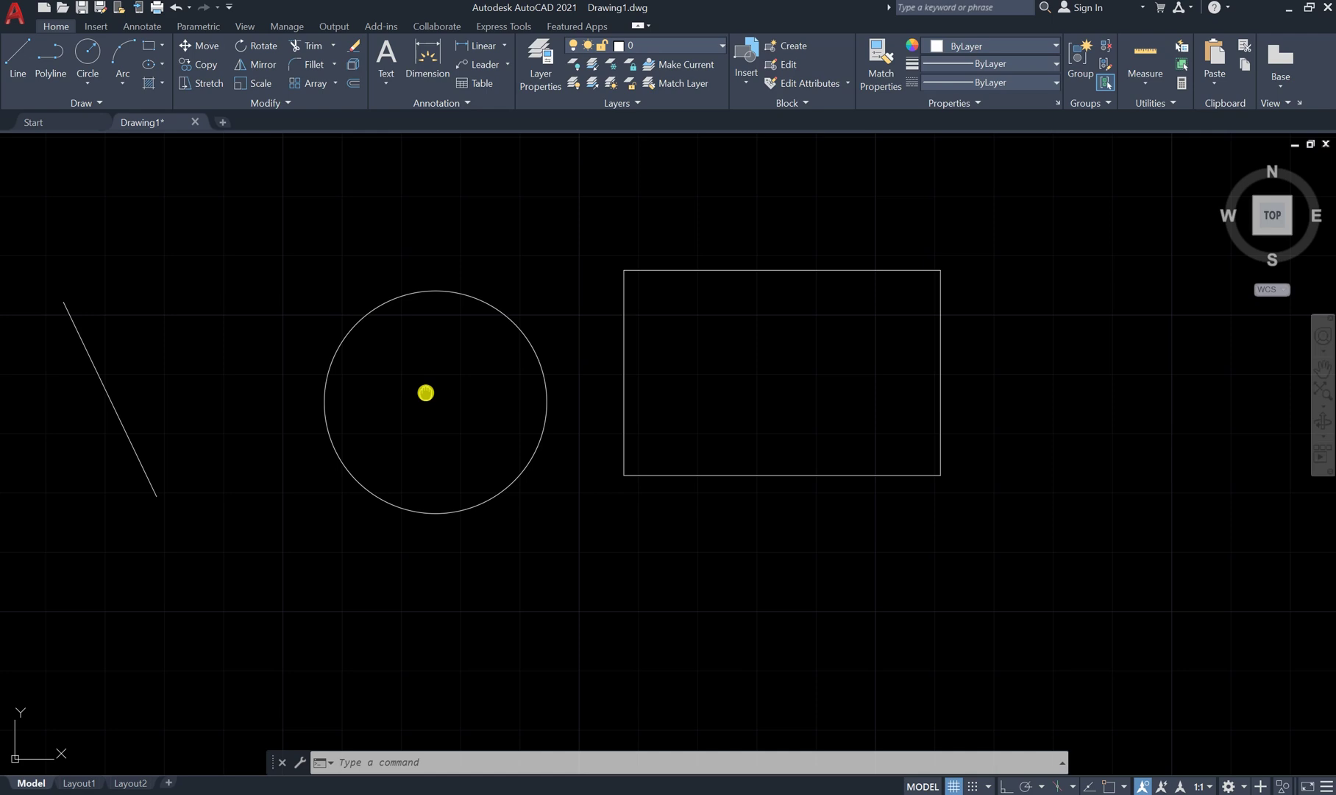
Step: Pan across to the overlapping rectangles with the X, then back to the circle and rectangle
{"action": "mouse_move", "coordinate": [425, 393]}
{"action": "middle_mouse_down"}
{"action": "mouse_move", "coordinate": [396, 427]}
{"action": "mouse_move", "coordinate": [200, 400]}
{"action": "mouse_move", "coordinate": [305, 287]}
{"action": "mouse_move", "coordinate": [448, 310]}
{"action": "mouse_move", "coordinate": [496, 425]}
{"action": "mouse_move", "coordinate": [337, 535]}
{"action": "mouse_move", "coordinate": [158, 410]}
{"action": "mouse_move", "coordinate": [185, 460]}
{"action": "mouse_move", "coordinate": [206, 233]}
{"action": "mouse_move", "coordinate": [722, 442]}
{"action": "mouse_move", "coordinate": [303, 410]}
{"action": "middle_mouse_up"}
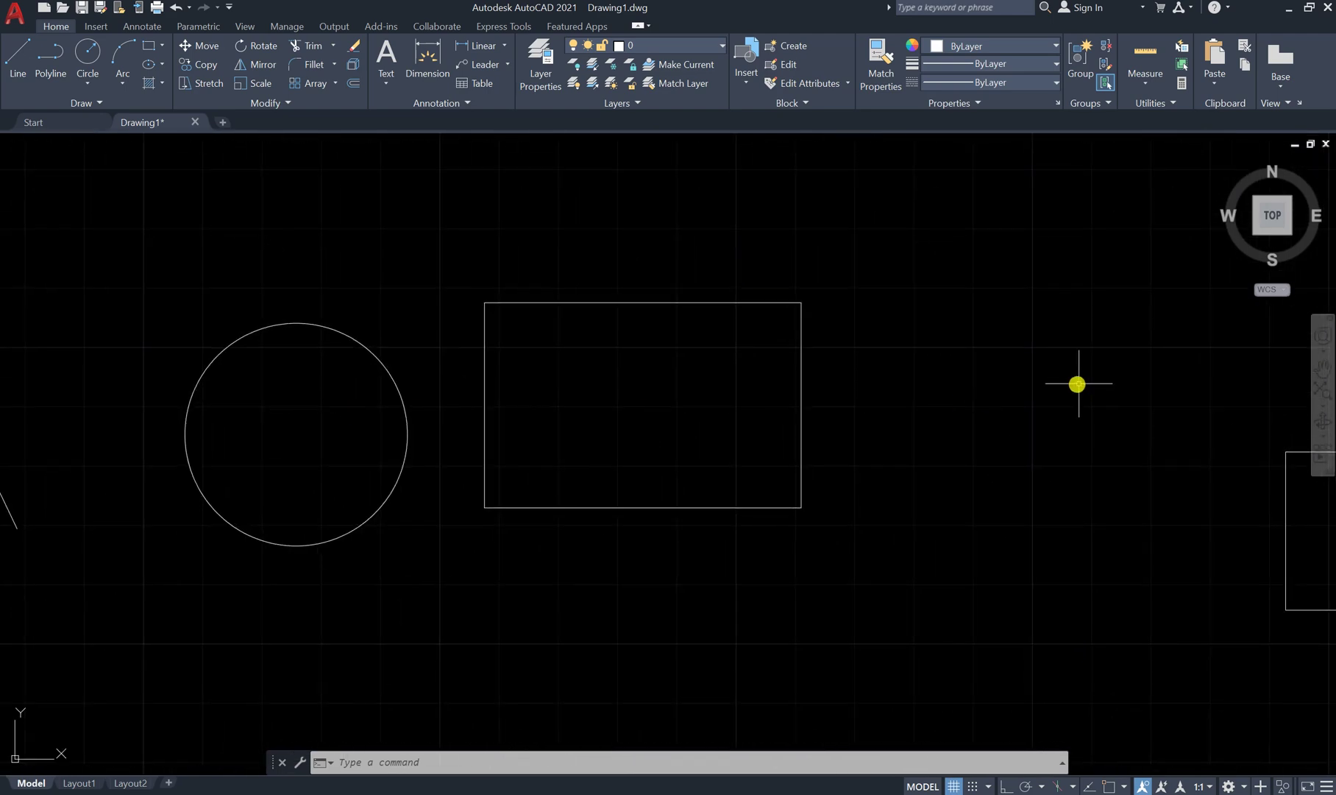
{"action": "middle_click_drag", "start_coordinate": [1076, 382], "coordinate": [194, 382]}
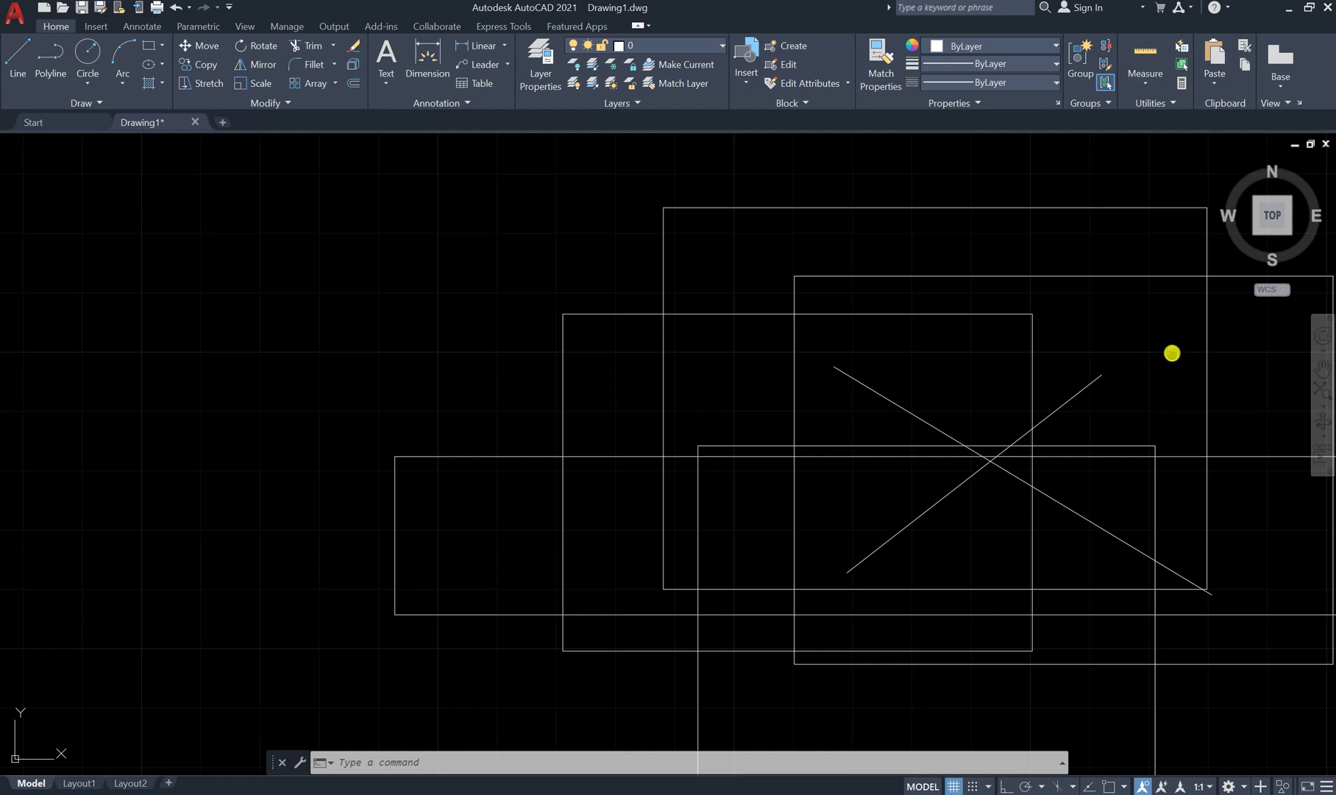
{"action": "middle_click_drag", "start_coordinate": [1172, 353], "coordinate": [277, 340]}
{"action": "mouse_move", "coordinate": [969, 362]}
{"action": "middle_mouse_down"}
{"action": "mouse_move", "coordinate": [481, 358]}
{"action": "mouse_move", "coordinate": [358, 376]}
{"action": "middle_mouse_up"}
{"action": "middle_click_drag", "start_coordinate": [203, 427], "coordinate": [902, 343]}
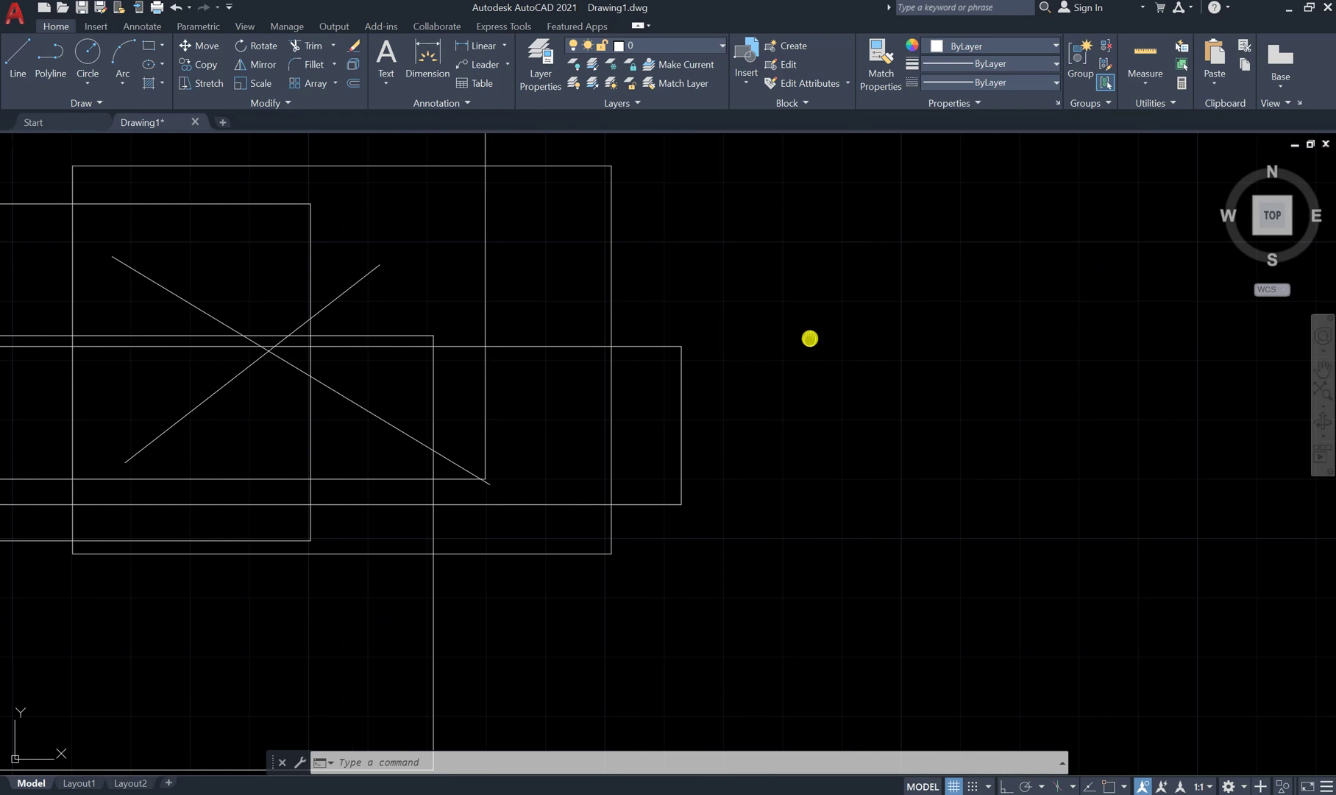
{"action": "middle_click_drag", "start_coordinate": [809, 338], "coordinate": [1269, 331]}
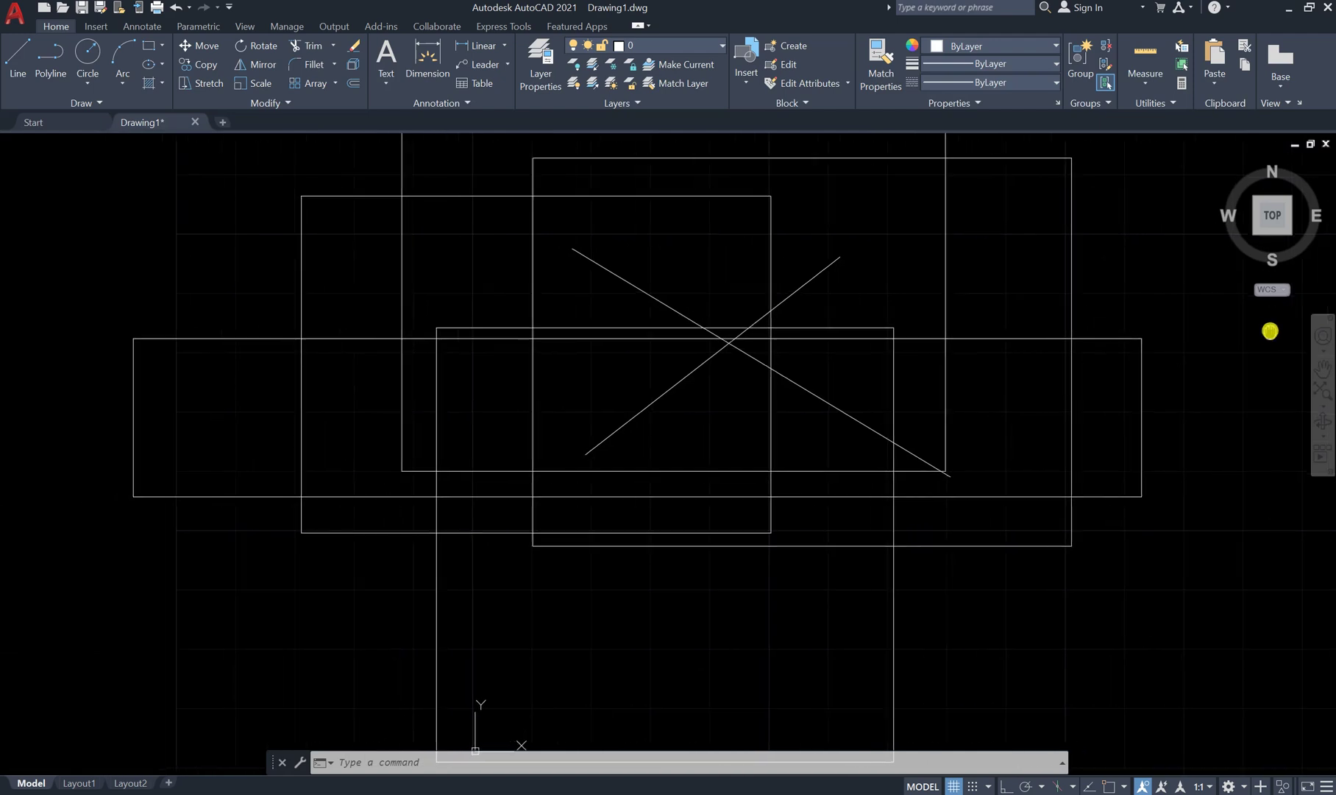
{"action": "middle_click_drag", "start_coordinate": [153, 275], "coordinate": [848, 278]}
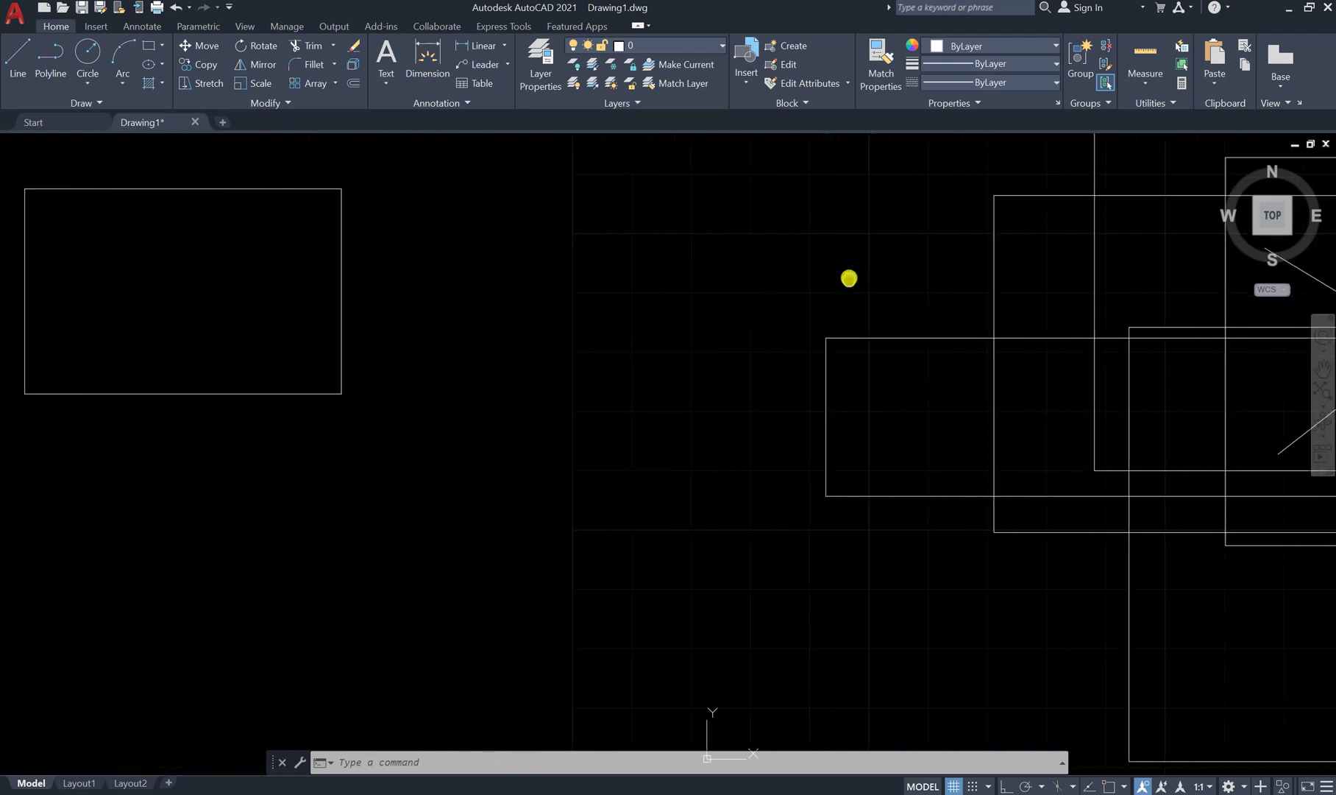
{"action": "middle_click_drag", "start_coordinate": [519, 322], "coordinate": [821, 355]}
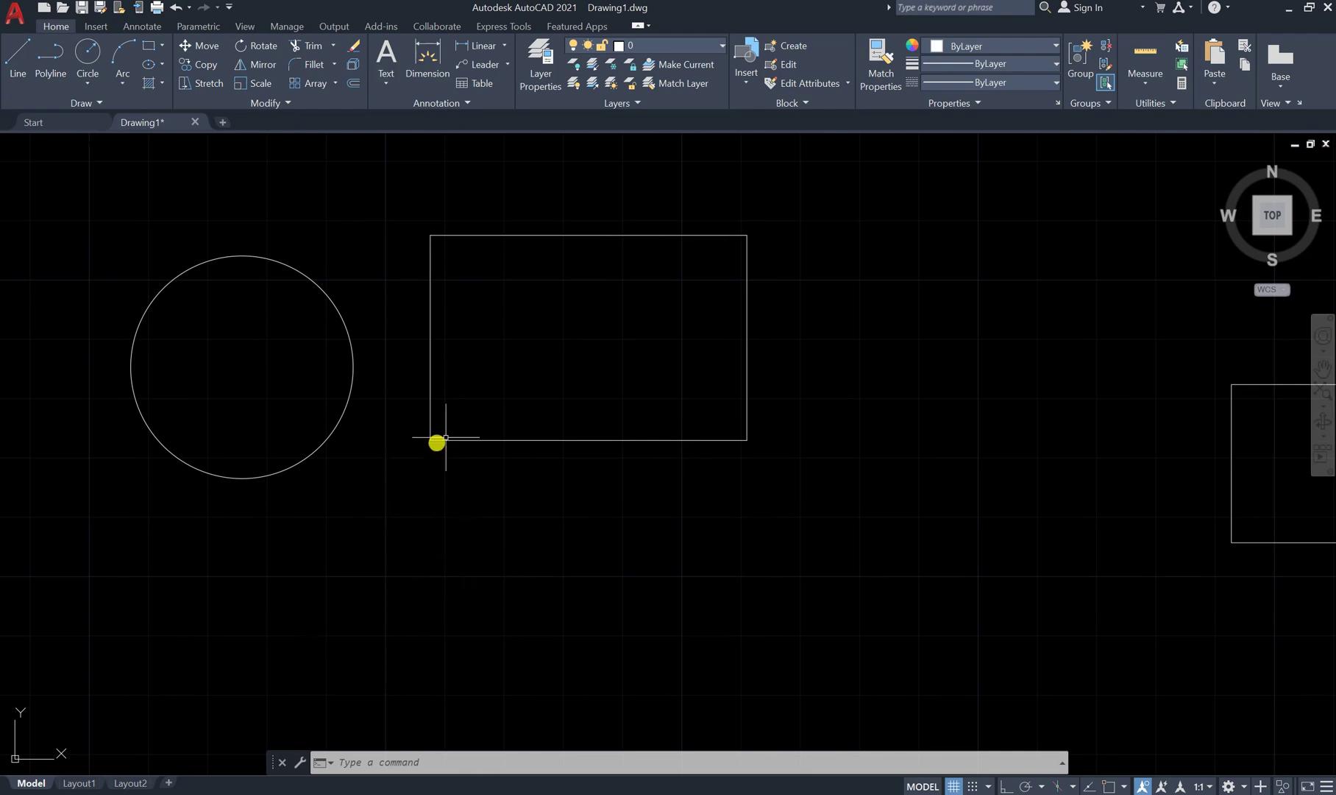
Step: Fine-tune zoom and position so the line, circle, rectangles, X cluster and small rectangle all show
{"action": "scroll", "coordinate": [462, 357], "scroll_direction": "down", "scroll_amount": 6}
{"action": "scroll", "coordinate": [463, 360], "scroll_direction": "up", "scroll_amount": 6}
{"action": "scroll", "coordinate": [462, 360], "scroll_direction": "down", "scroll_amount": 3}
{"action": "scroll", "coordinate": [462, 361], "scroll_direction": "up", "scroll_amount": 3}
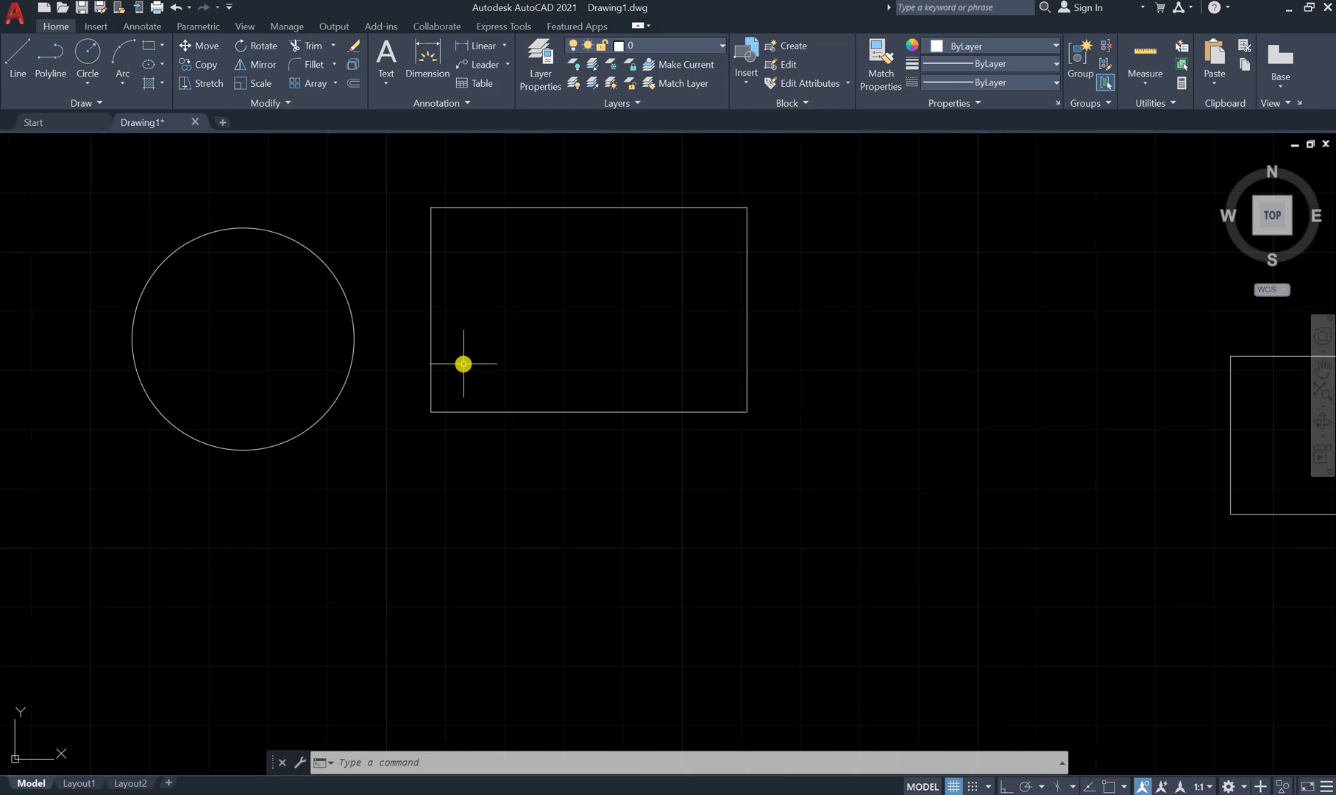
{"action": "mouse_move", "coordinate": [463, 359]}
{"action": "middle_mouse_down"}
{"action": "mouse_move", "coordinate": [755, 382]}
{"action": "mouse_move", "coordinate": [813, 406]}
{"action": "mouse_move", "coordinate": [699, 431]}
{"action": "middle_mouse_up"}
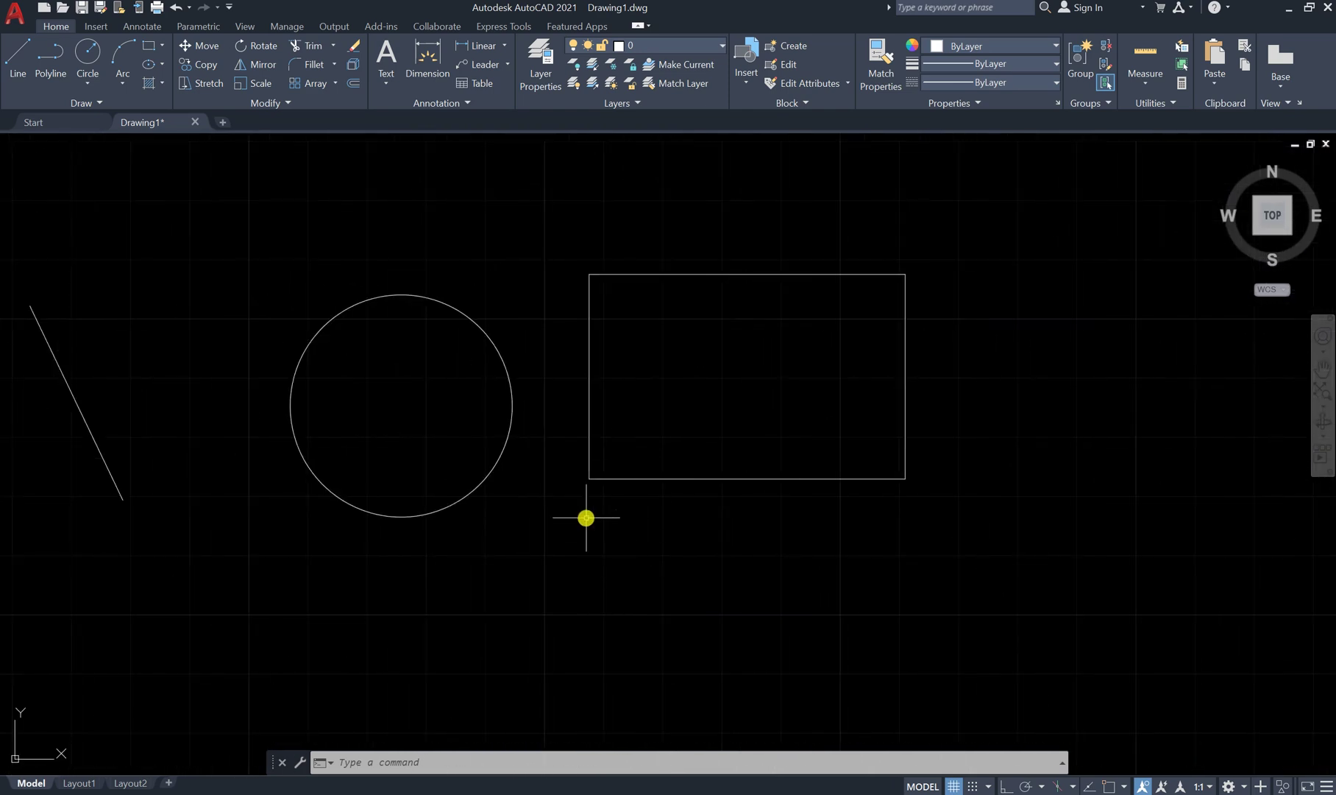
{"action": "scroll", "coordinate": [337, 499], "scroll_direction": "down", "scroll_amount": 4}
{"action": "scroll", "coordinate": [332, 496], "scroll_direction": "up", "scroll_amount": 2}
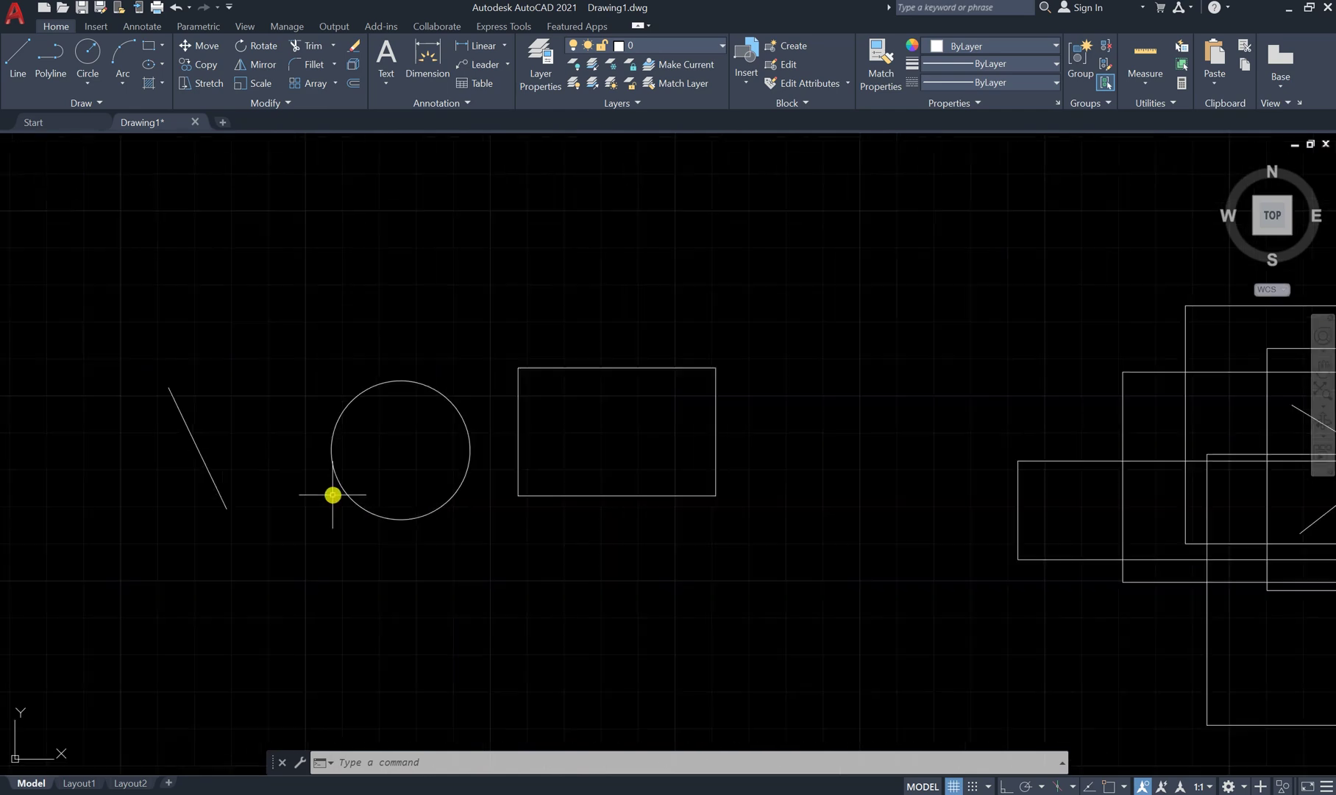
{"action": "scroll", "coordinate": [279, 488], "scroll_direction": "down", "scroll_amount": 8}
{"action": "scroll", "coordinate": [357, 500], "scroll_direction": "up", "scroll_amount": 2}
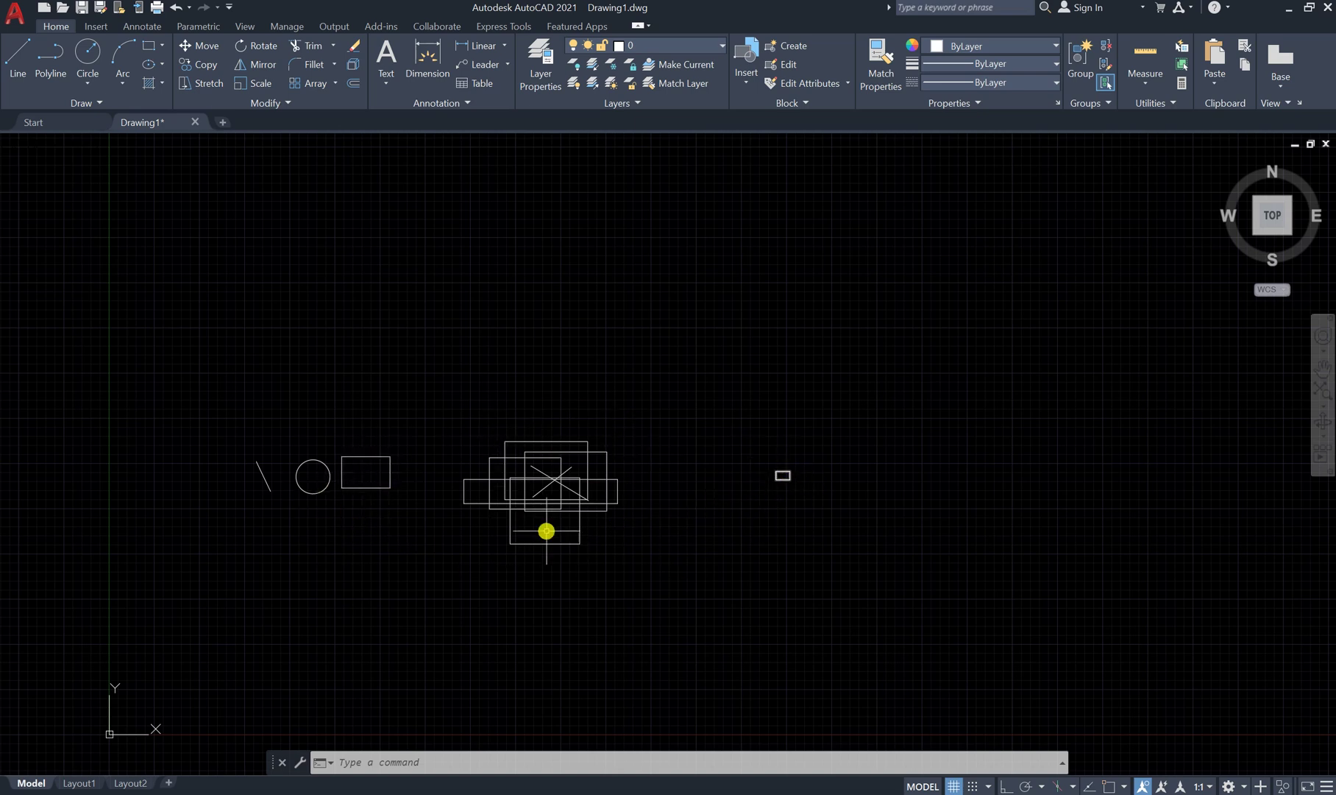
{"action": "scroll", "coordinate": [673, 430], "scroll_direction": "down", "scroll_amount": 2}
{"action": "scroll", "coordinate": [602, 412], "scroll_direction": "down", "scroll_amount": 5}
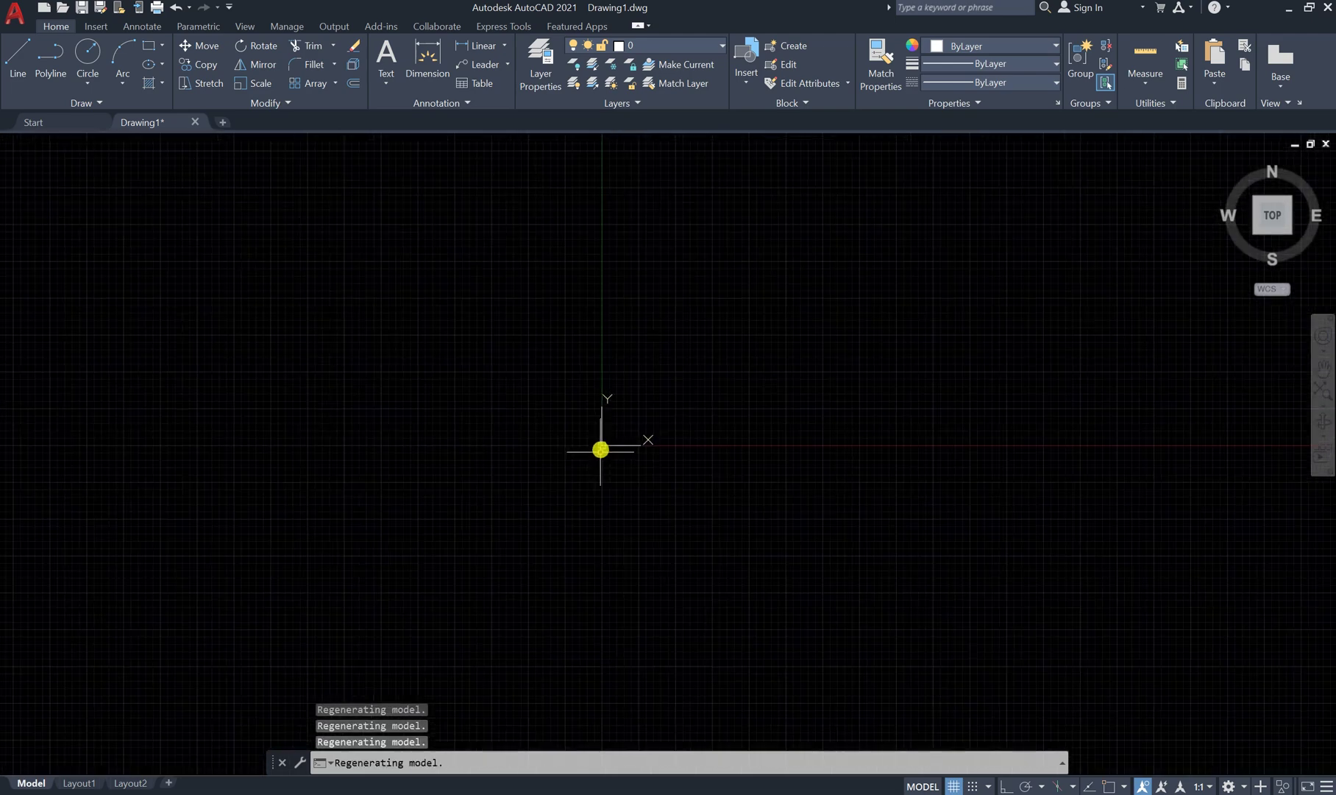
{"action": "scroll", "coordinate": [1185, 287], "scroll_direction": "up", "scroll_amount": 5}
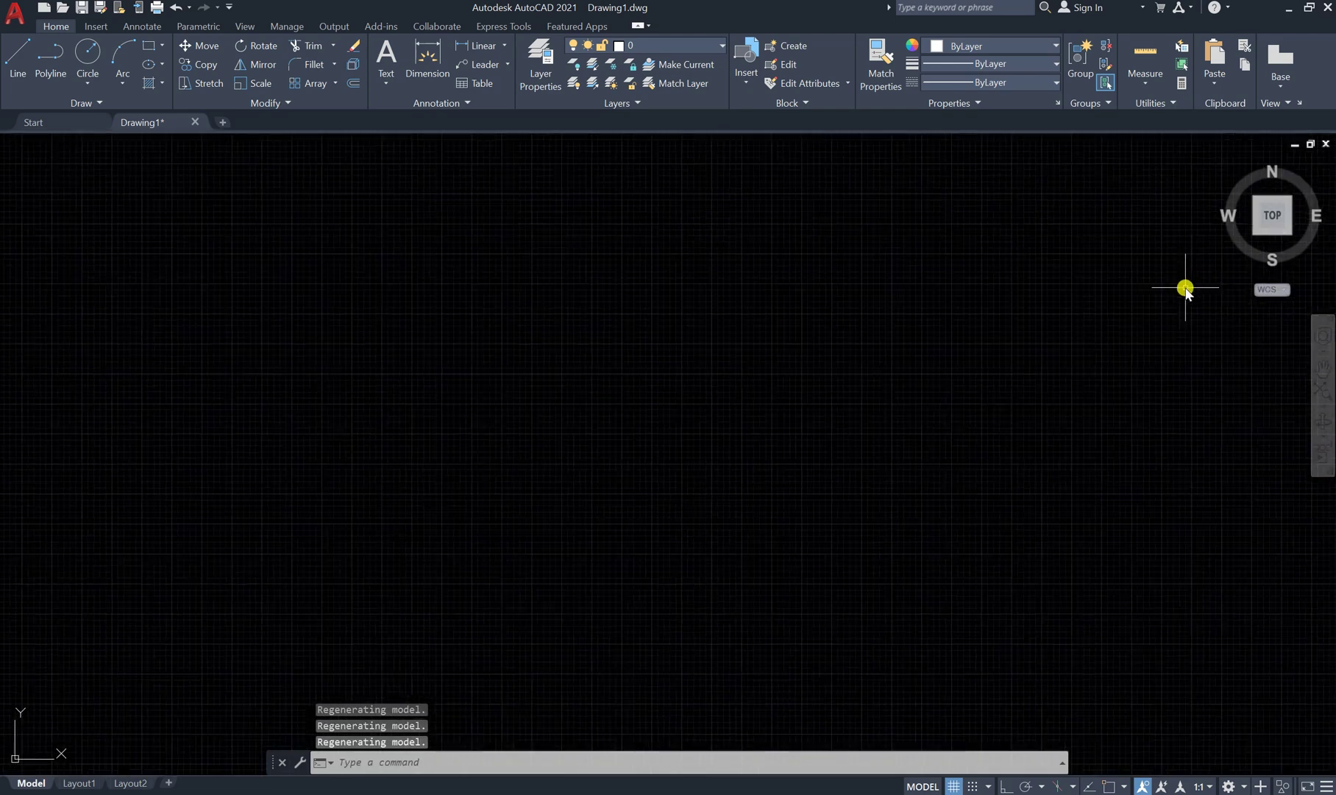
{"action": "scroll", "coordinate": [1183, 287], "scroll_direction": "up", "scroll_amount": 2}
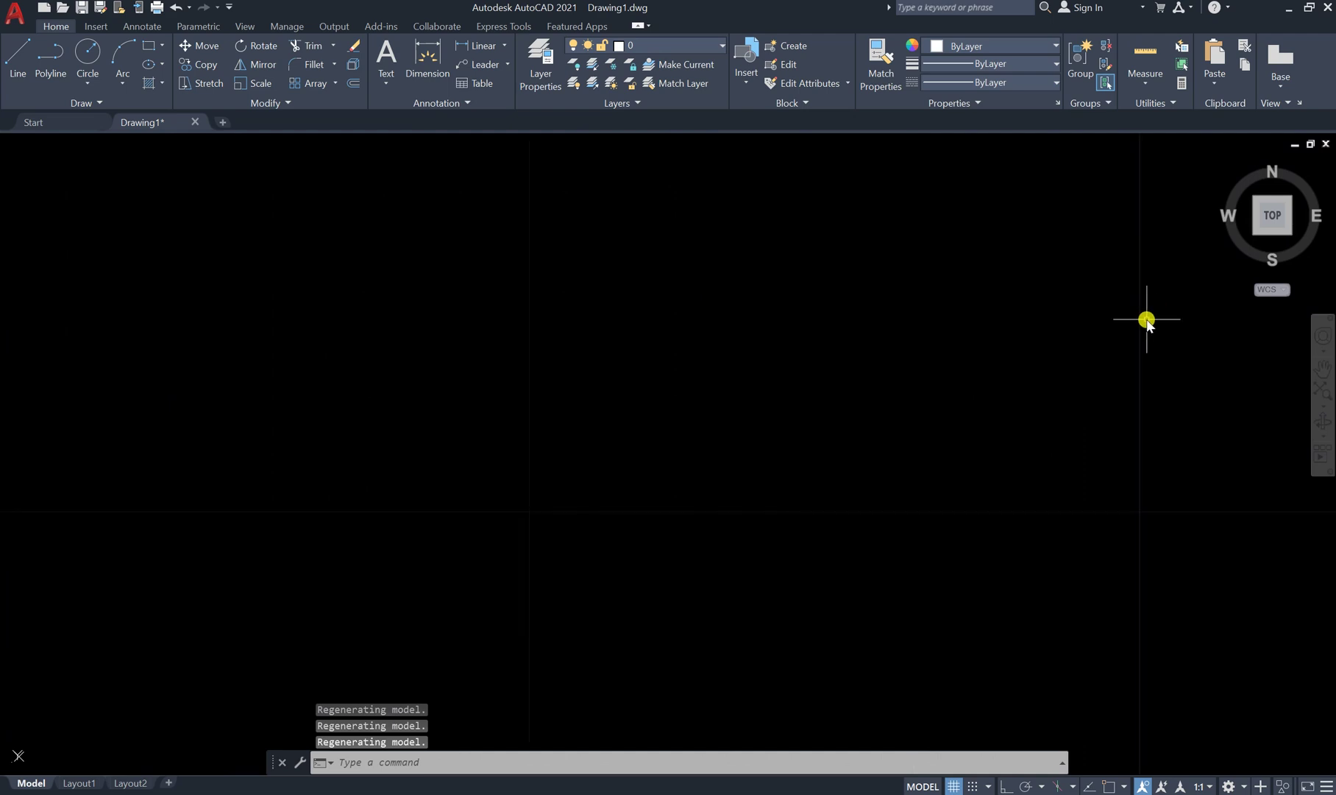
{"action": "scroll", "coordinate": [1144, 322], "scroll_direction": "down", "scroll_amount": 4}
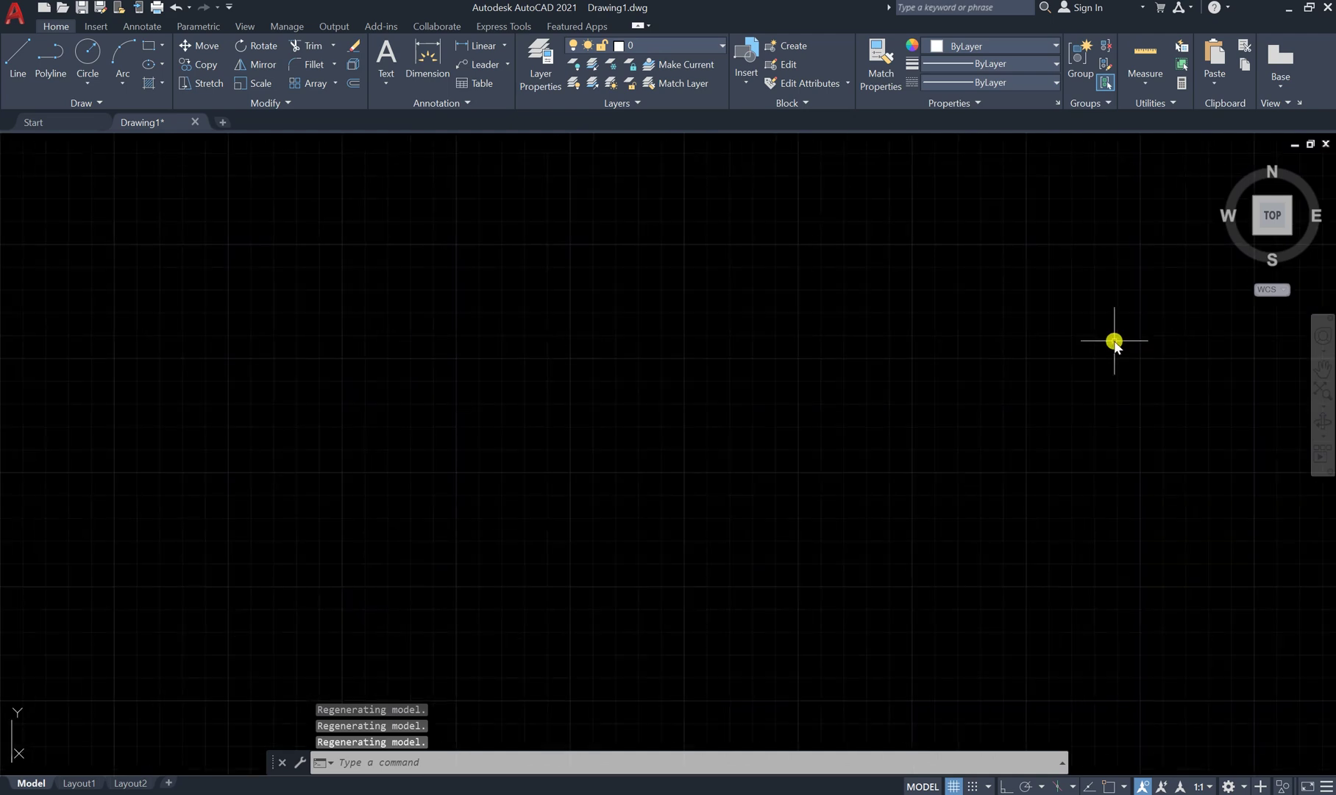
{"action": "scroll", "coordinate": [626, 497], "scroll_direction": "down", "scroll_amount": 2}
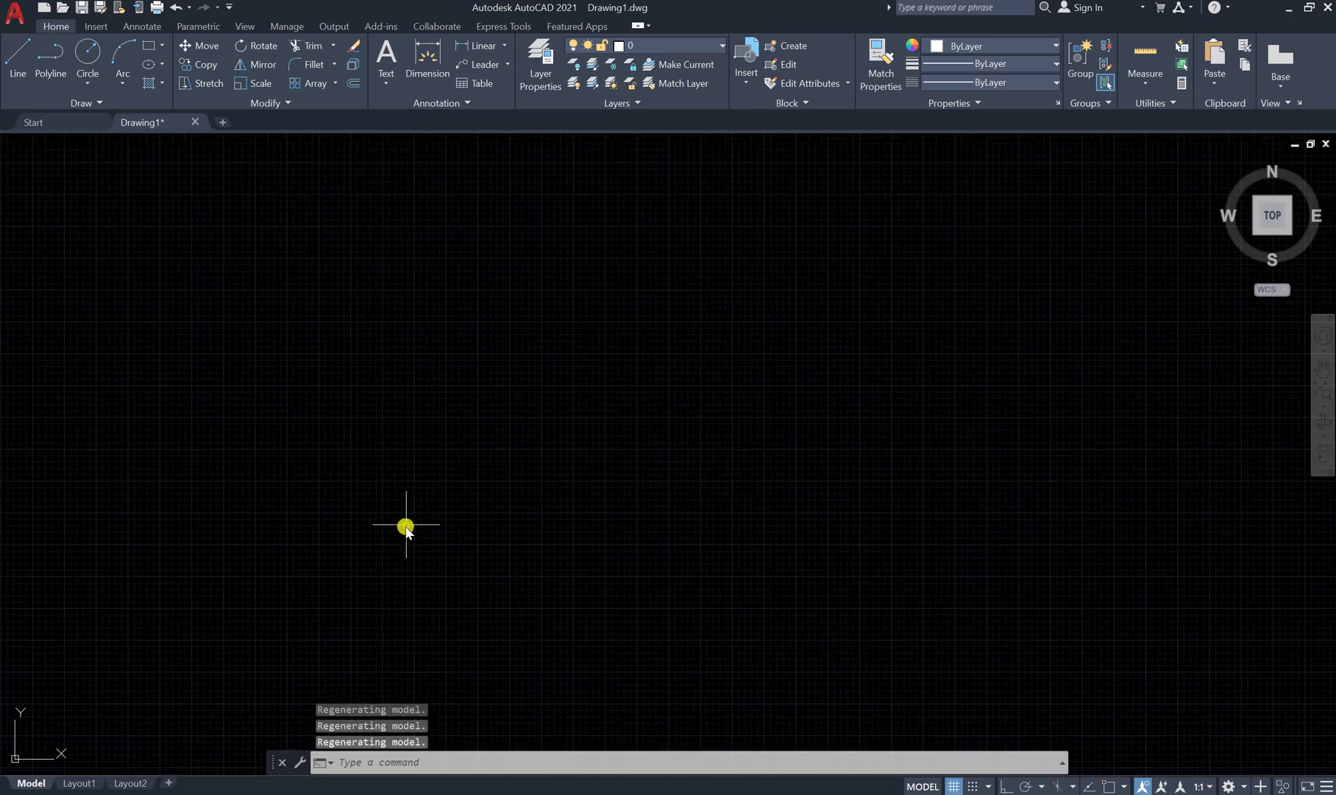
{"action": "scroll", "coordinate": [522, 464], "scroll_direction": "up", "scroll_amount": 3}
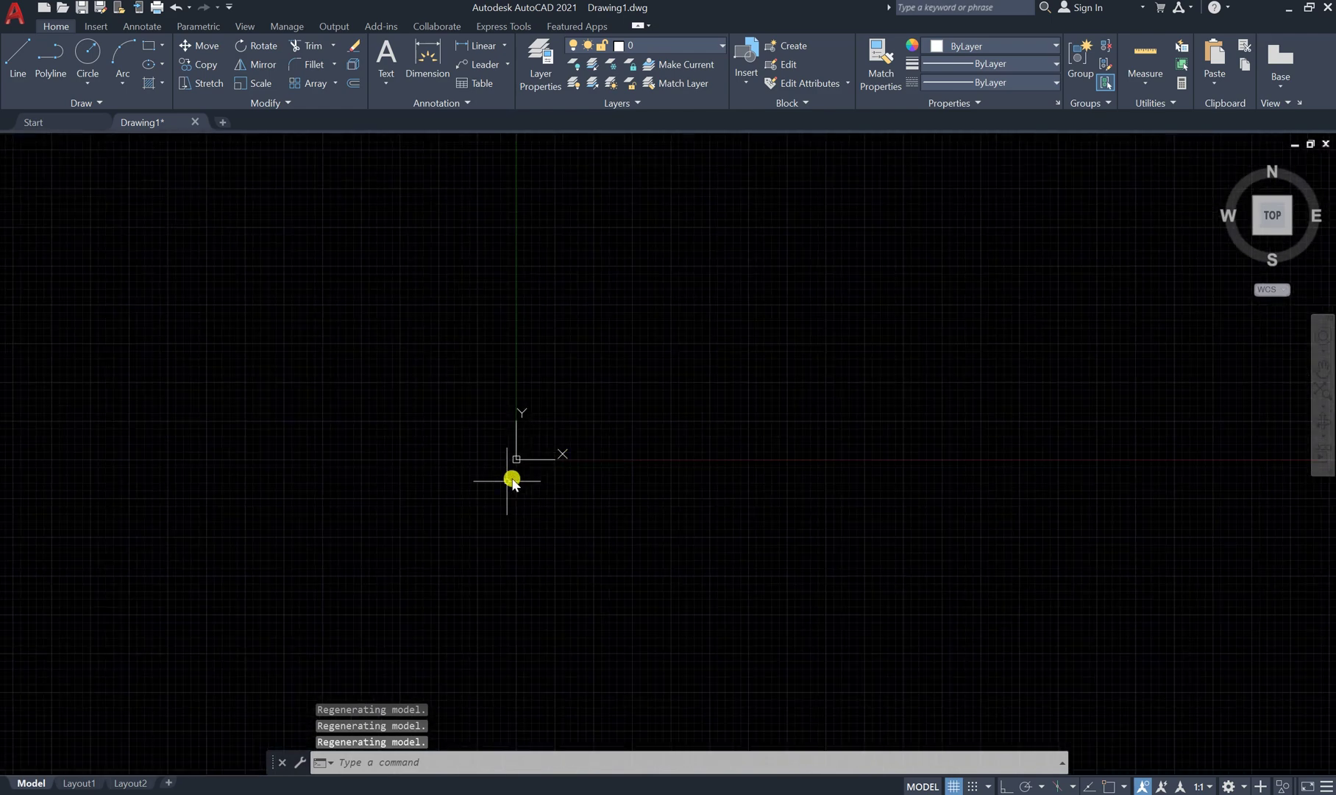
{"action": "scroll", "coordinate": [242, 491], "scroll_direction": "down", "scroll_amount": 5}
{"action": "scroll", "coordinate": [492, 465], "scroll_direction": "up", "scroll_amount": 5}
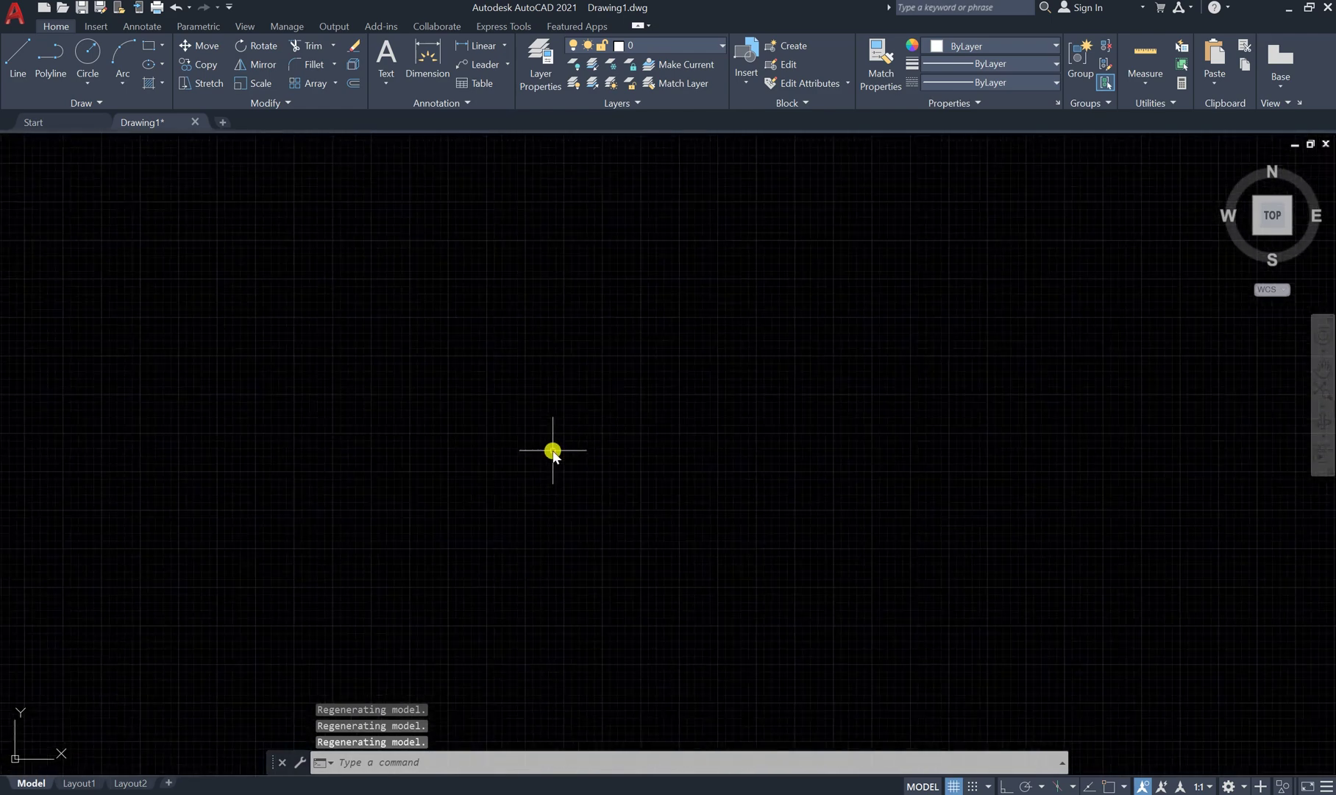
{"action": "scroll", "coordinate": [553, 451], "scroll_direction": "down", "scroll_amount": 3}
{"action": "scroll", "coordinate": [152, 436], "scroll_direction": "up", "scroll_amount": 4}
{"action": "scroll", "coordinate": [152, 436], "scroll_direction": "down", "scroll_amount": 5}
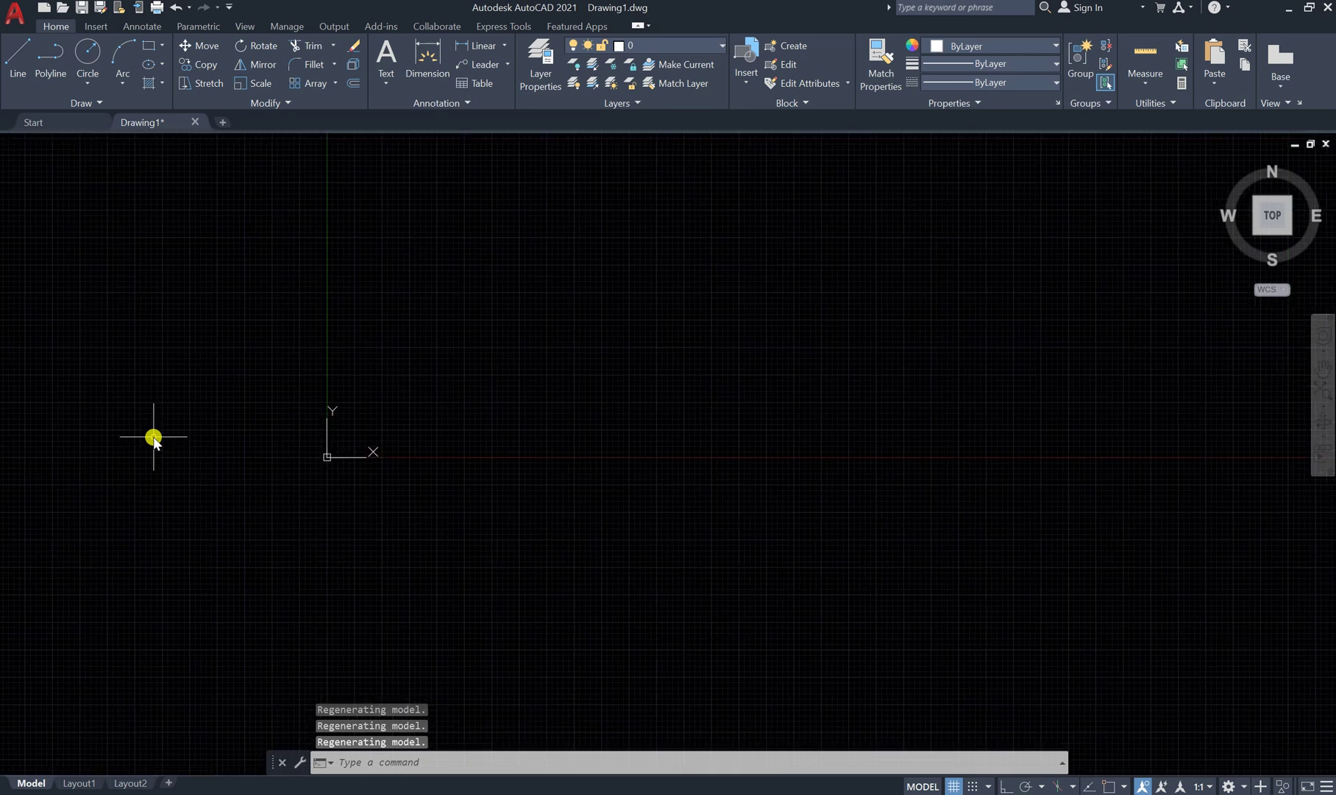
{"action": "scroll", "coordinate": [754, 255], "scroll_direction": "up", "scroll_amount": 3}
{"action": "scroll", "coordinate": [758, 255], "scroll_direction": "down", "scroll_amount": 2}
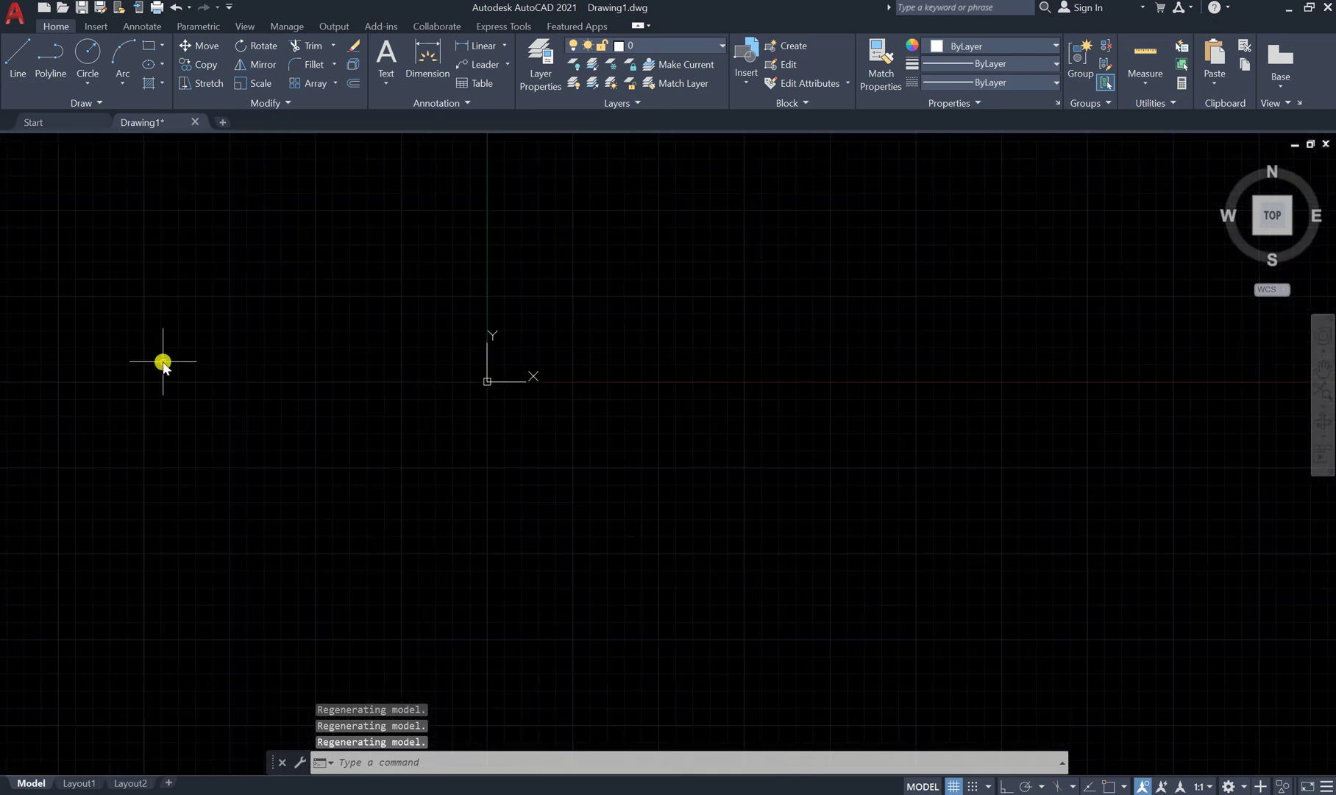
{"action": "scroll", "coordinate": [519, 585], "scroll_direction": "down", "scroll_amount": 2}
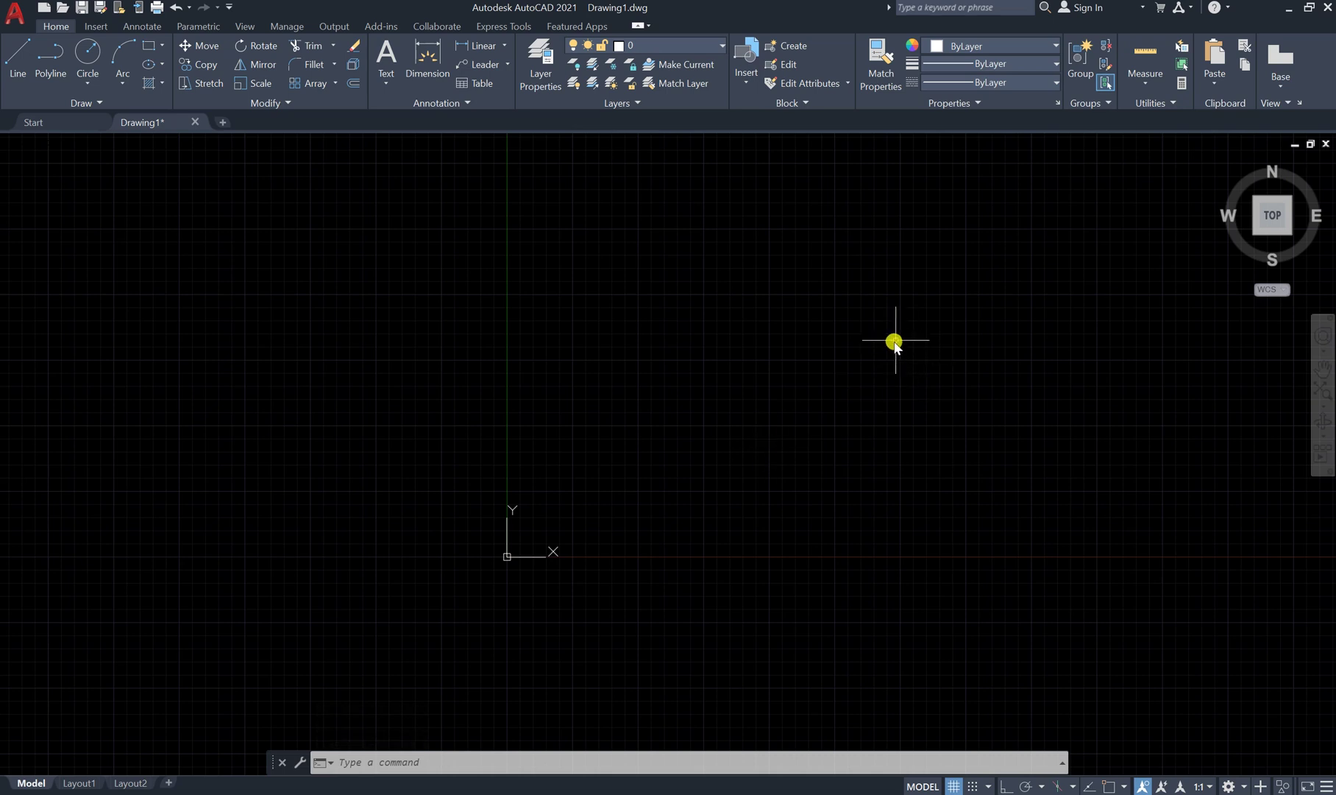
{"action": "scroll", "coordinate": [944, 332], "scroll_direction": "up", "scroll_amount": 2}
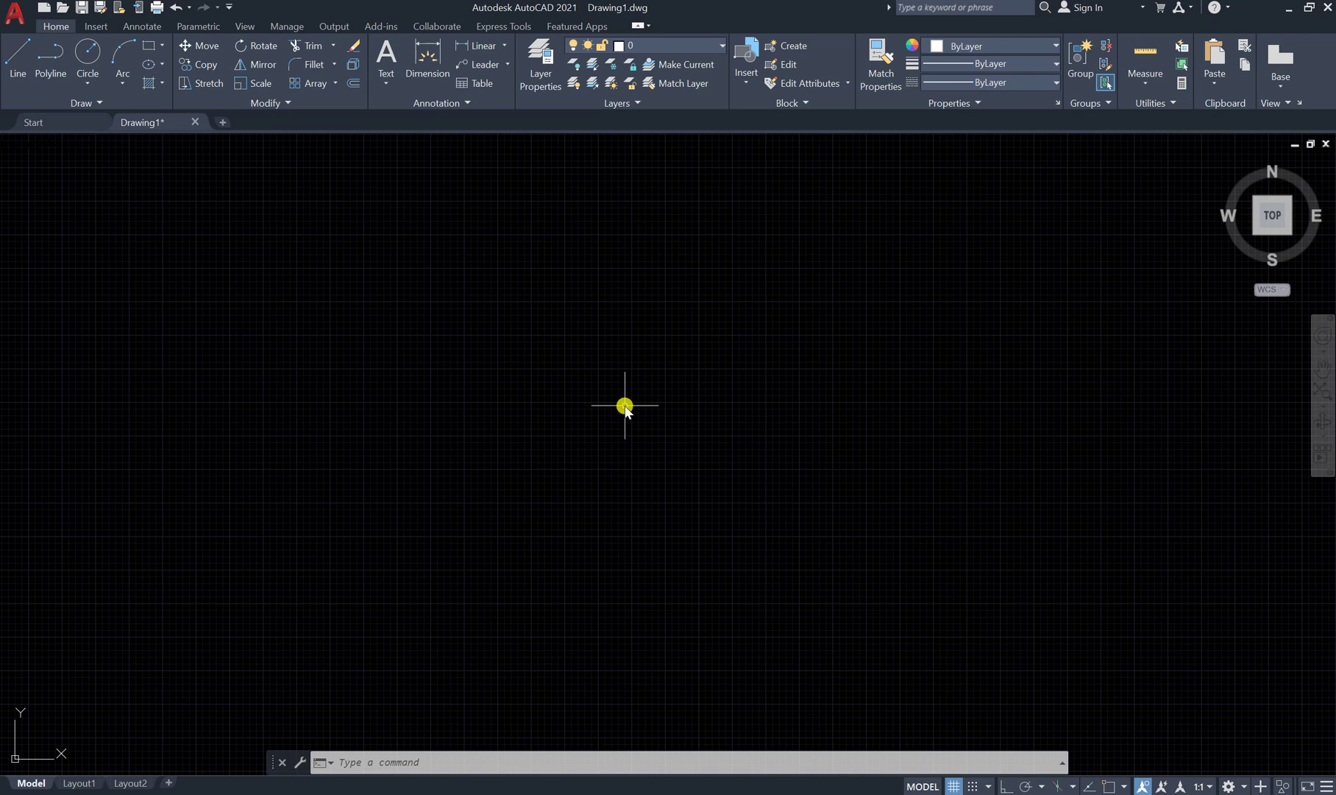
{"action": "scroll", "coordinate": [604, 408], "scroll_direction": "up", "scroll_amount": 1}
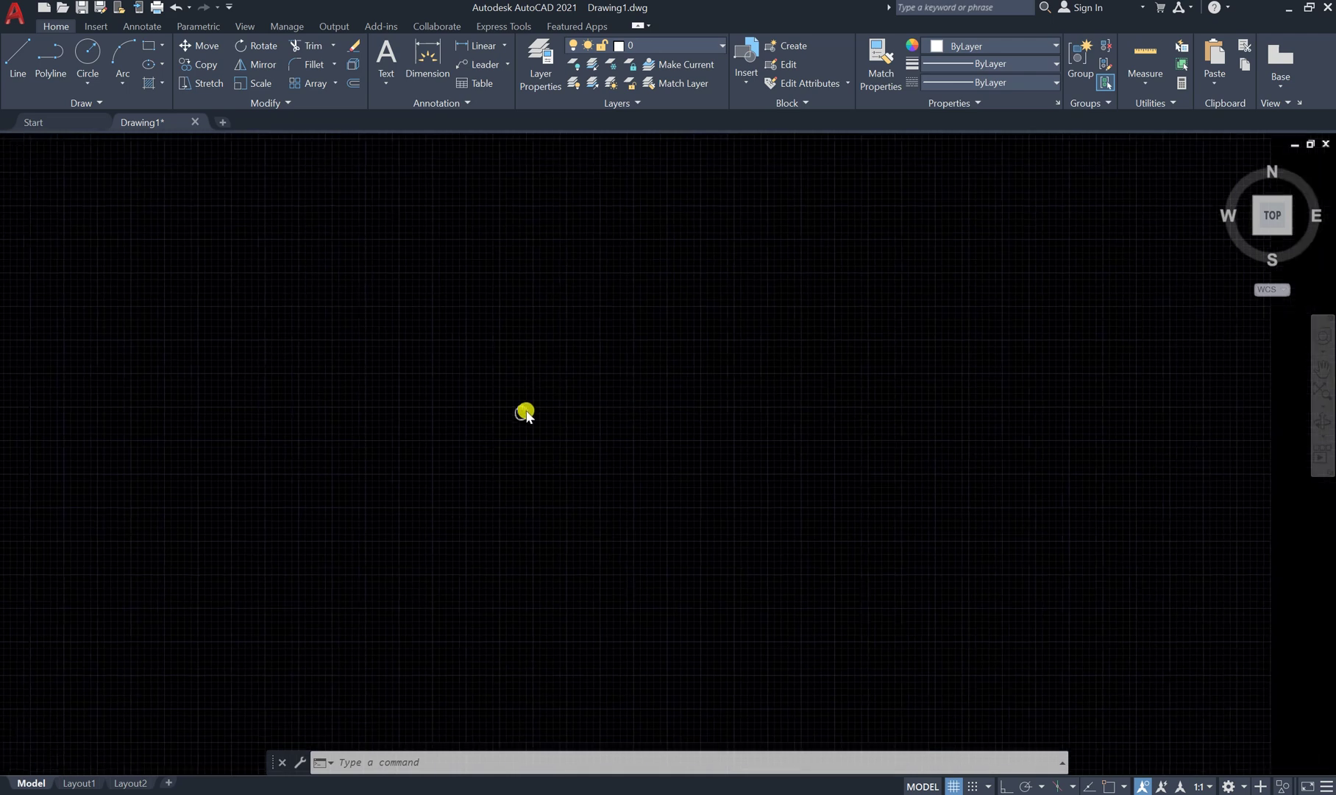
Step: Zoom to extents with a wheel double-click, then zoom out slightly to frame the line, circle, rectangle and cluster
{"action": "middle_click", "coordinate": [569, 412]}
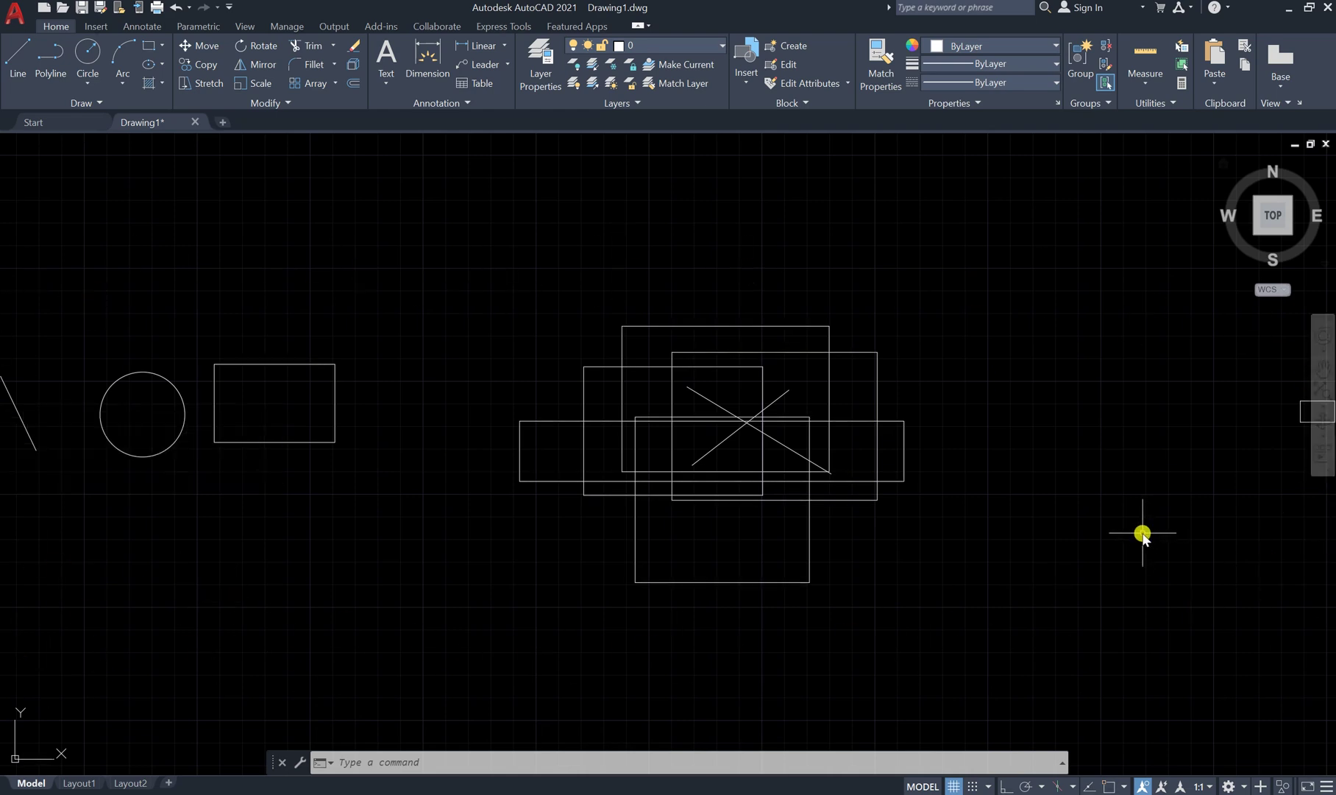
{"action": "scroll", "coordinate": [180, 439], "scroll_direction": "down", "scroll_amount": 10}
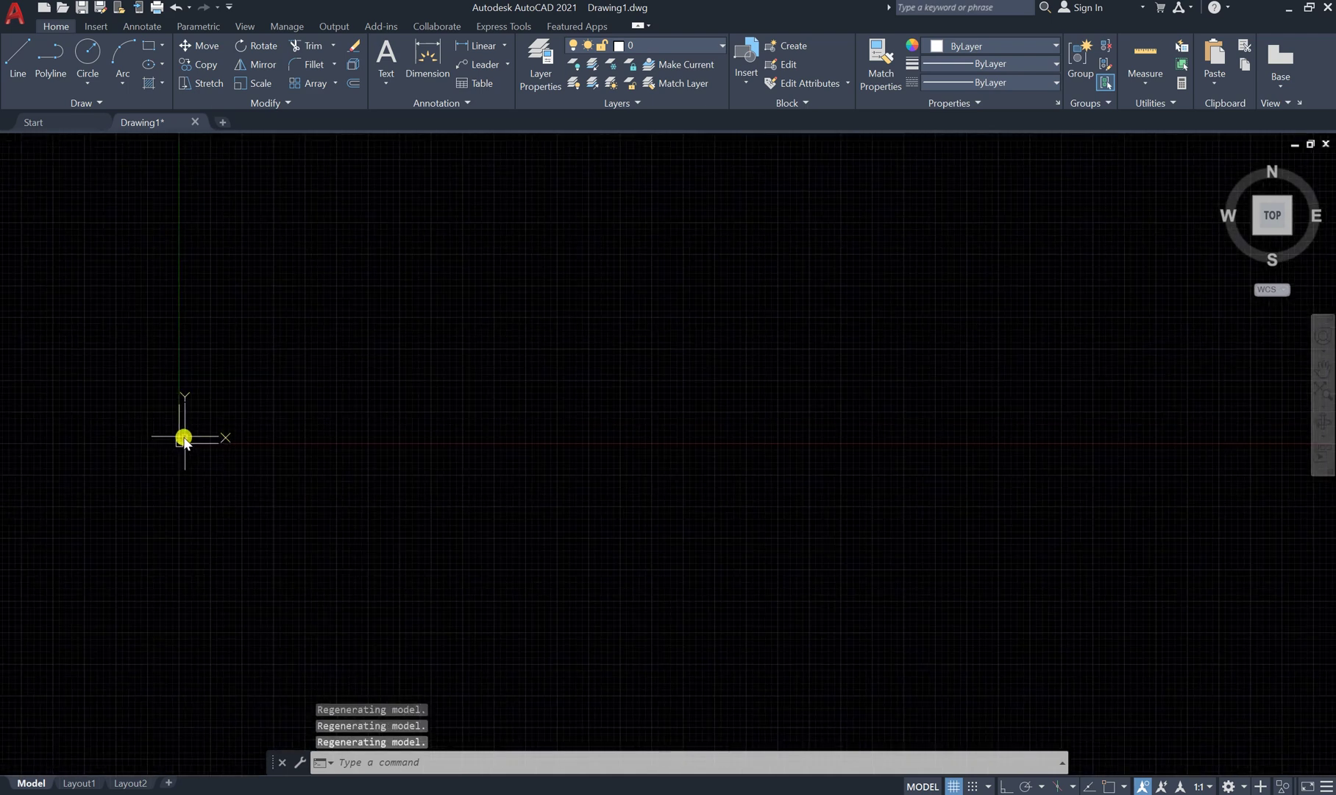
{"action": "scroll", "coordinate": [184, 440], "scroll_direction": "up", "scroll_amount": 8}
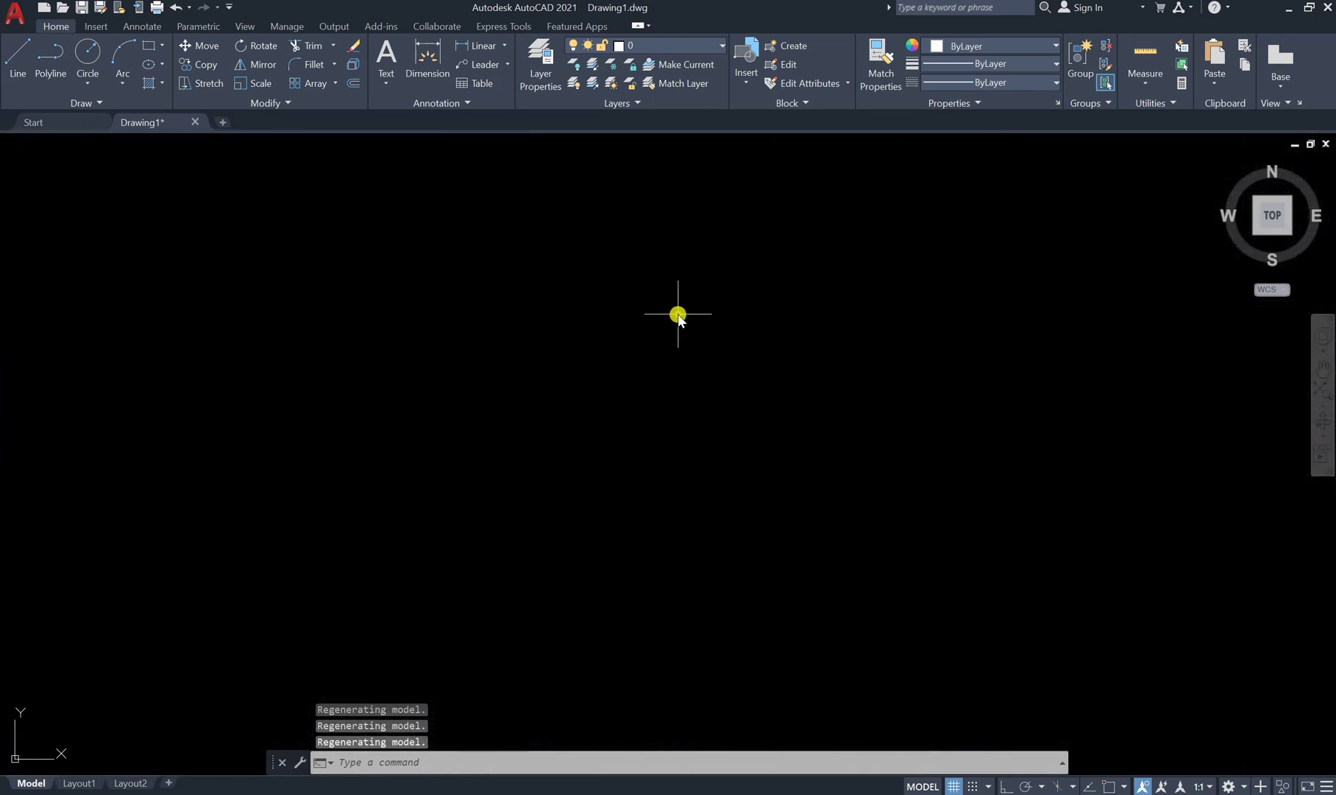
{"action": "scroll", "coordinate": [649, 321], "scroll_direction": "up", "scroll_amount": 2}
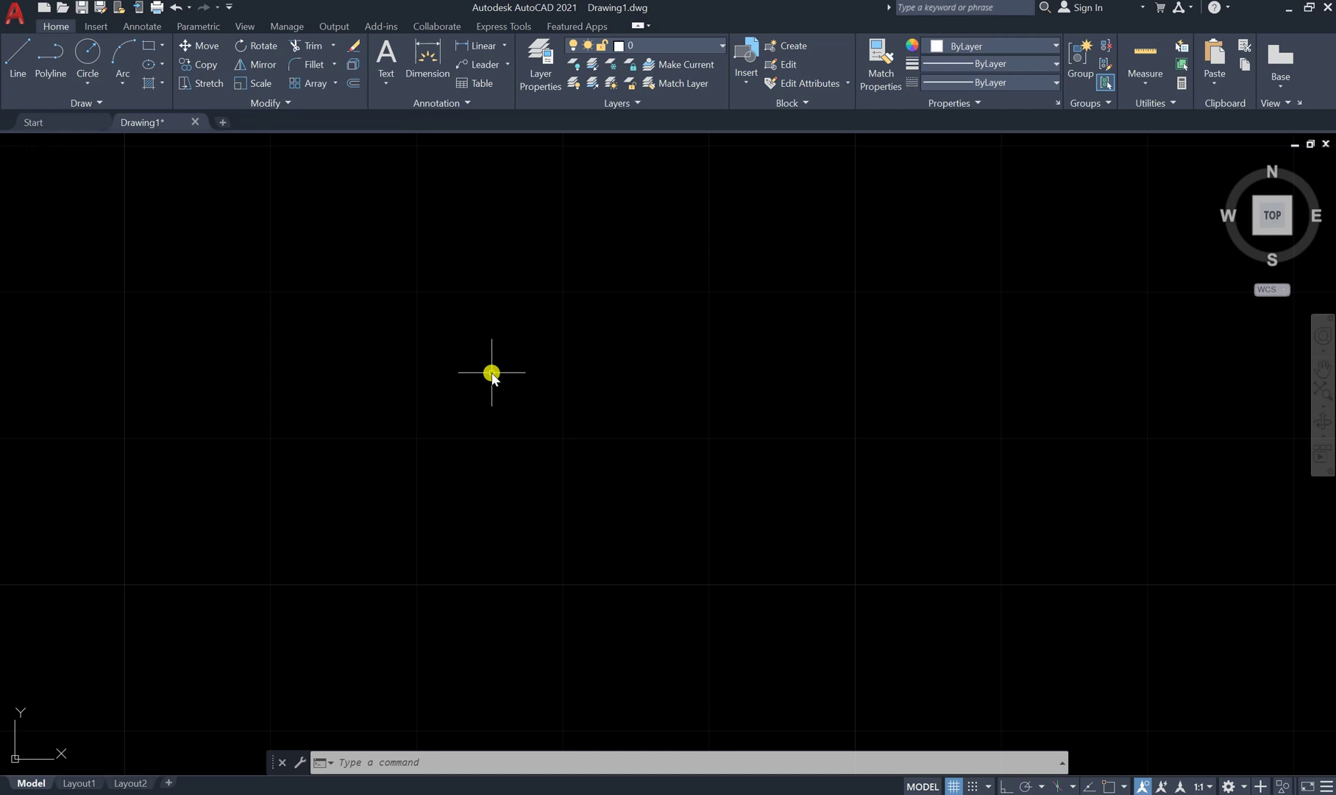
{"action": "left_click", "coordinate": [1324, 368]}
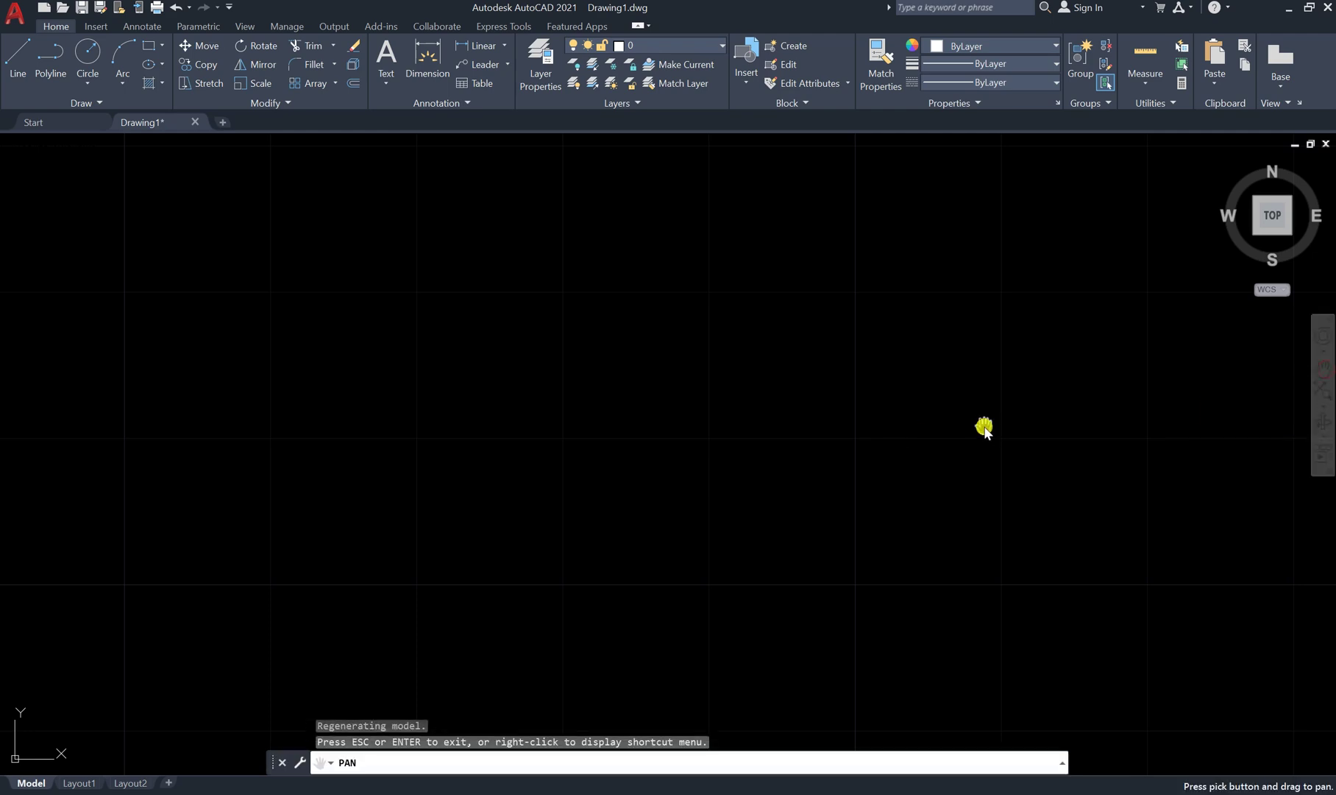
{"action": "left_click_drag", "start_coordinate": [984, 426], "coordinate": [713, 427]}
{"action": "left_click_drag", "start_coordinate": [1159, 376], "coordinate": [533, 401]}
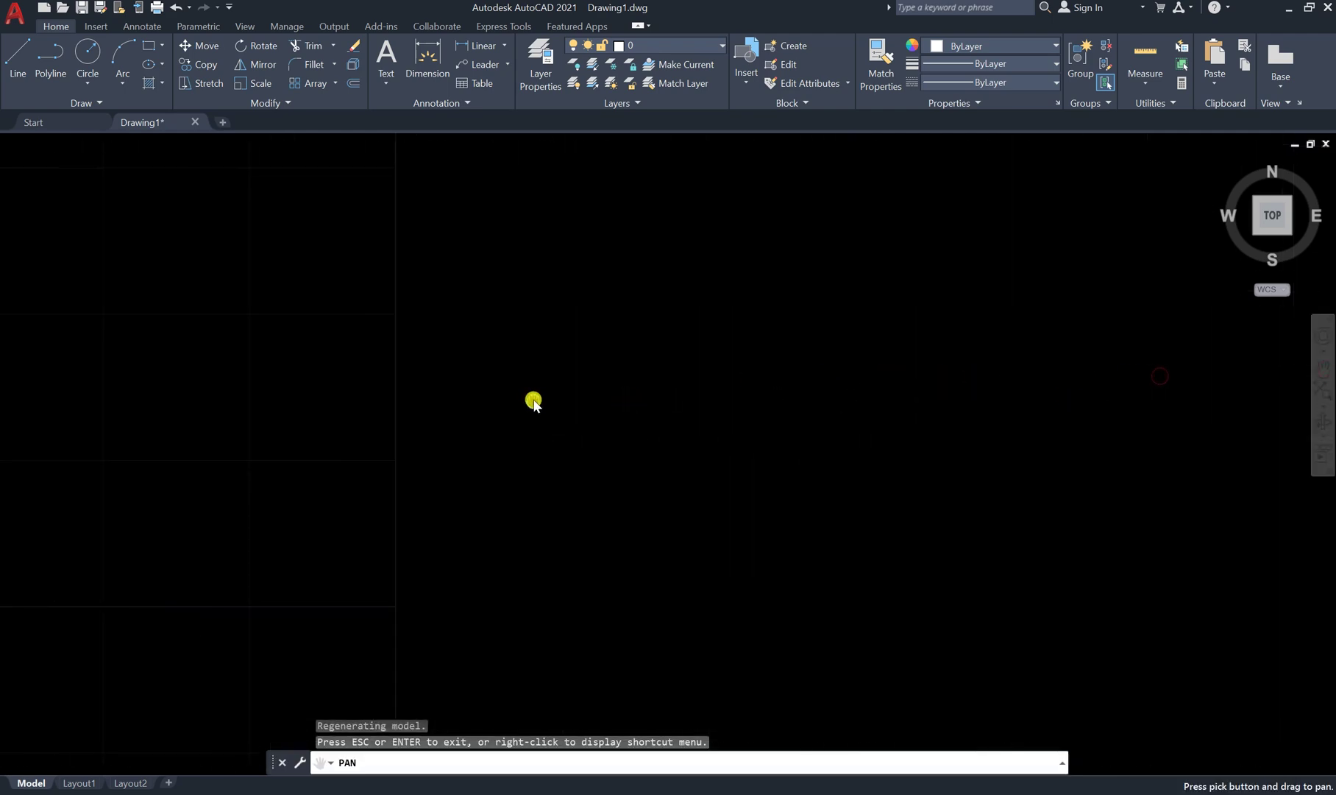
{"action": "left_click_drag", "start_coordinate": [1288, 397], "coordinate": [411, 396]}
{"action": "mouse_move", "coordinate": [919, 388]}
{"action": "left_mouse_down"}
{"action": "mouse_move", "coordinate": [583, 394]}
{"action": "mouse_move", "coordinate": [224, 289]}
{"action": "mouse_move", "coordinate": [169, 365]}
{"action": "left_mouse_up"}
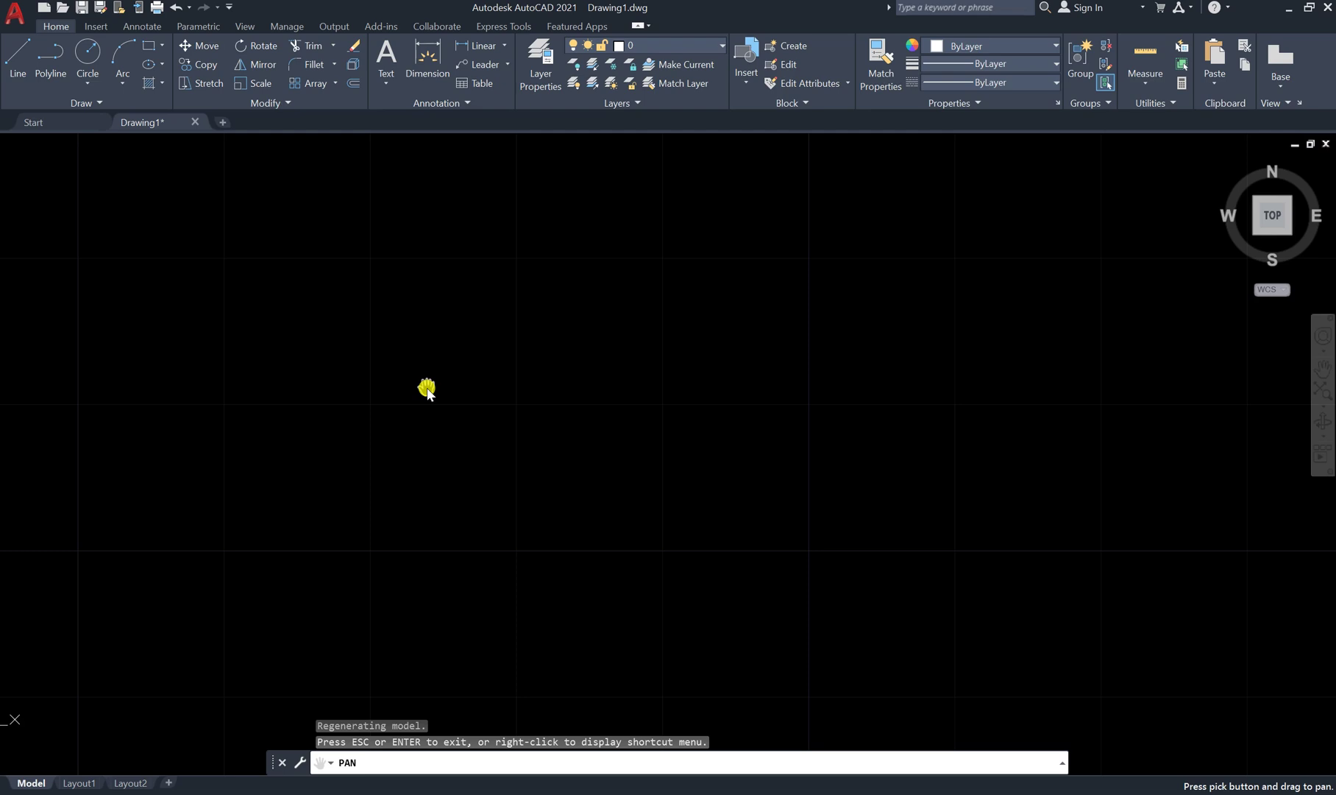
{"action": "key", "text": "Escape"}
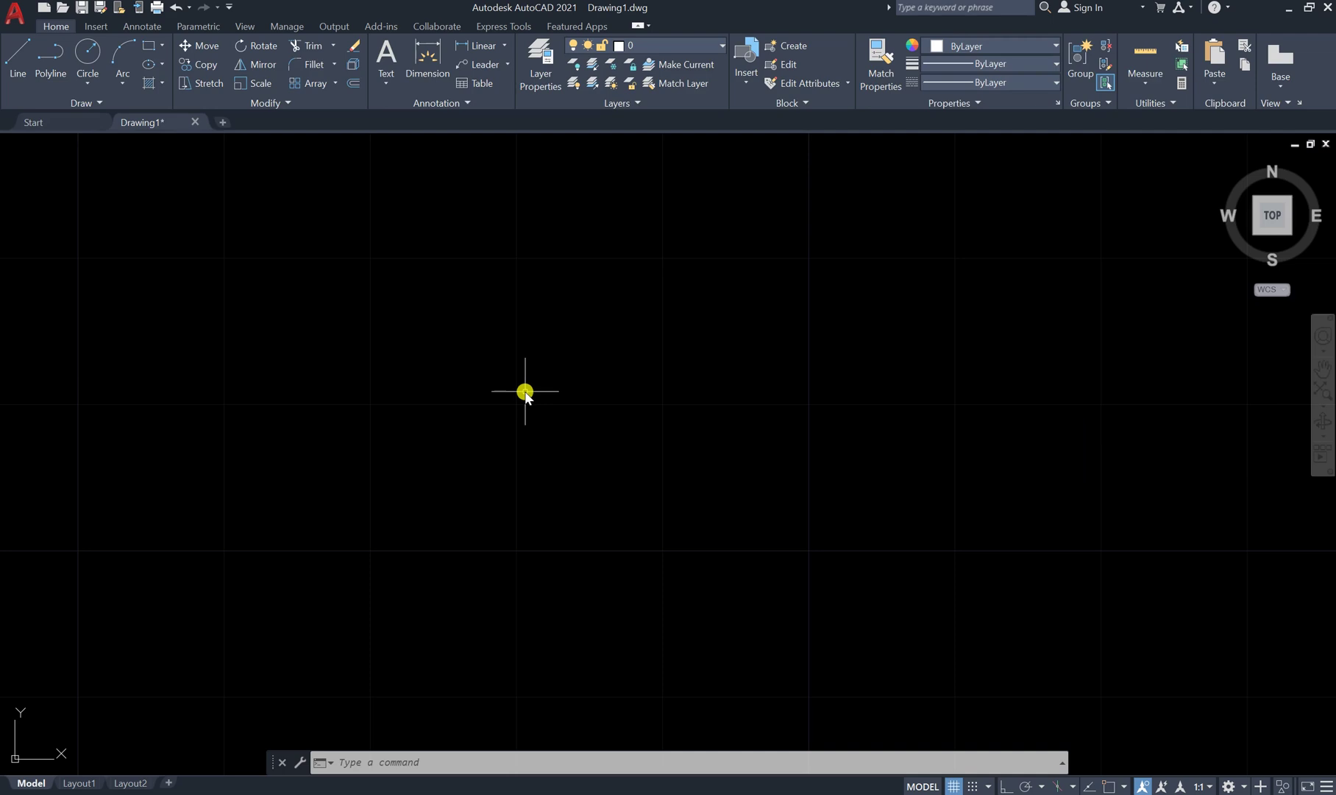
Step: Zoom to extents from the navigation bar, adjust the zoom, and expand the zoom options flyout
{"action": "scroll", "coordinate": [524, 391], "scroll_direction": "up", "scroll_amount": 2}
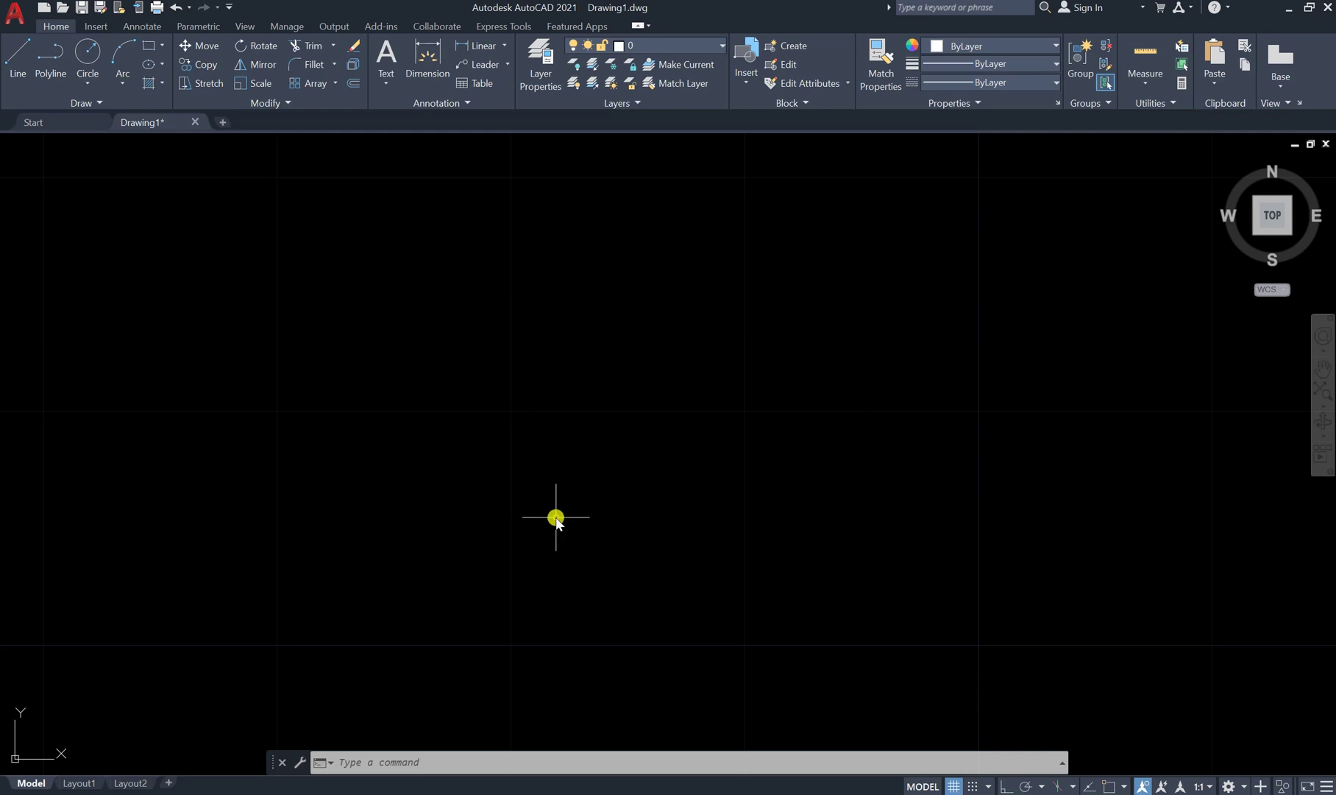
{"action": "left_click", "coordinate": [1322, 393]}
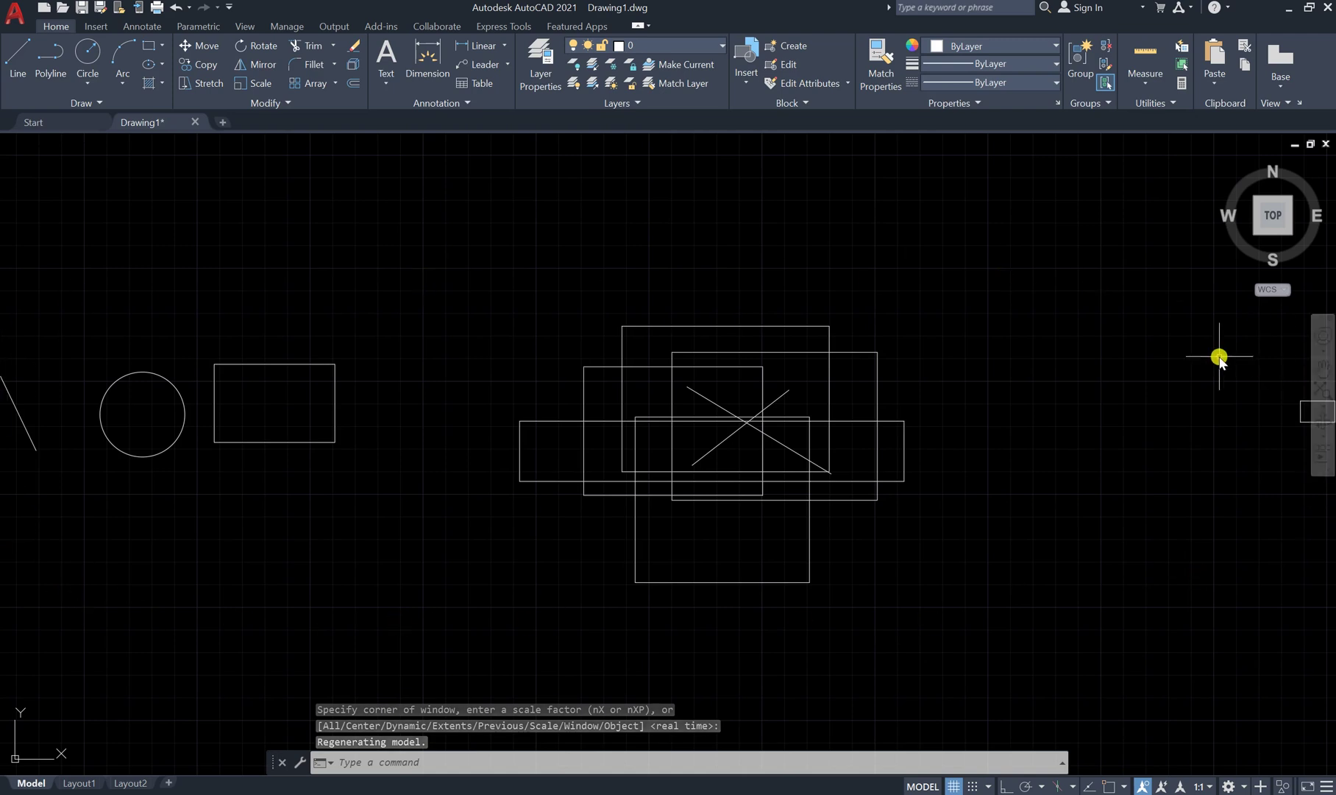
{"action": "scroll", "coordinate": [692, 498], "scroll_direction": "down", "scroll_amount": 4}
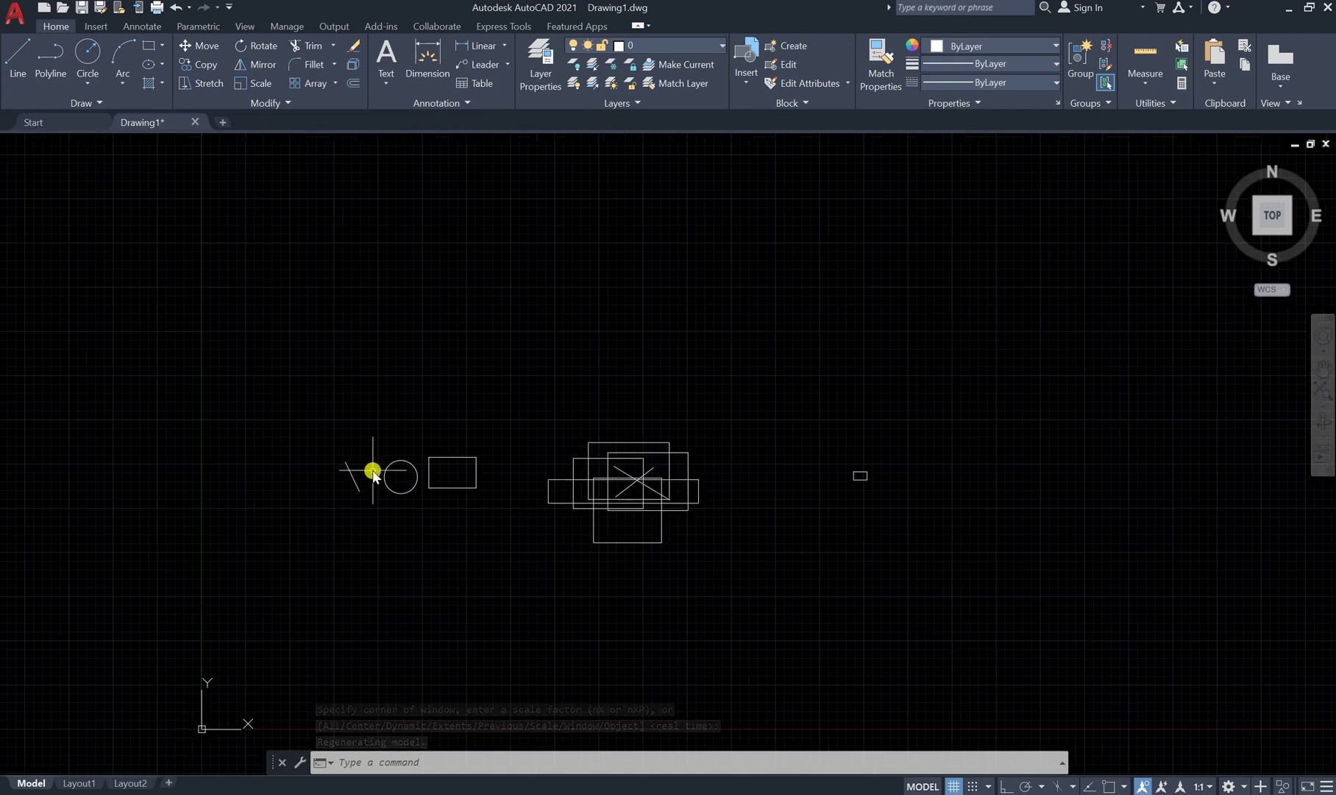
{"action": "scroll", "coordinate": [372, 471], "scroll_direction": "up", "scroll_amount": 6}
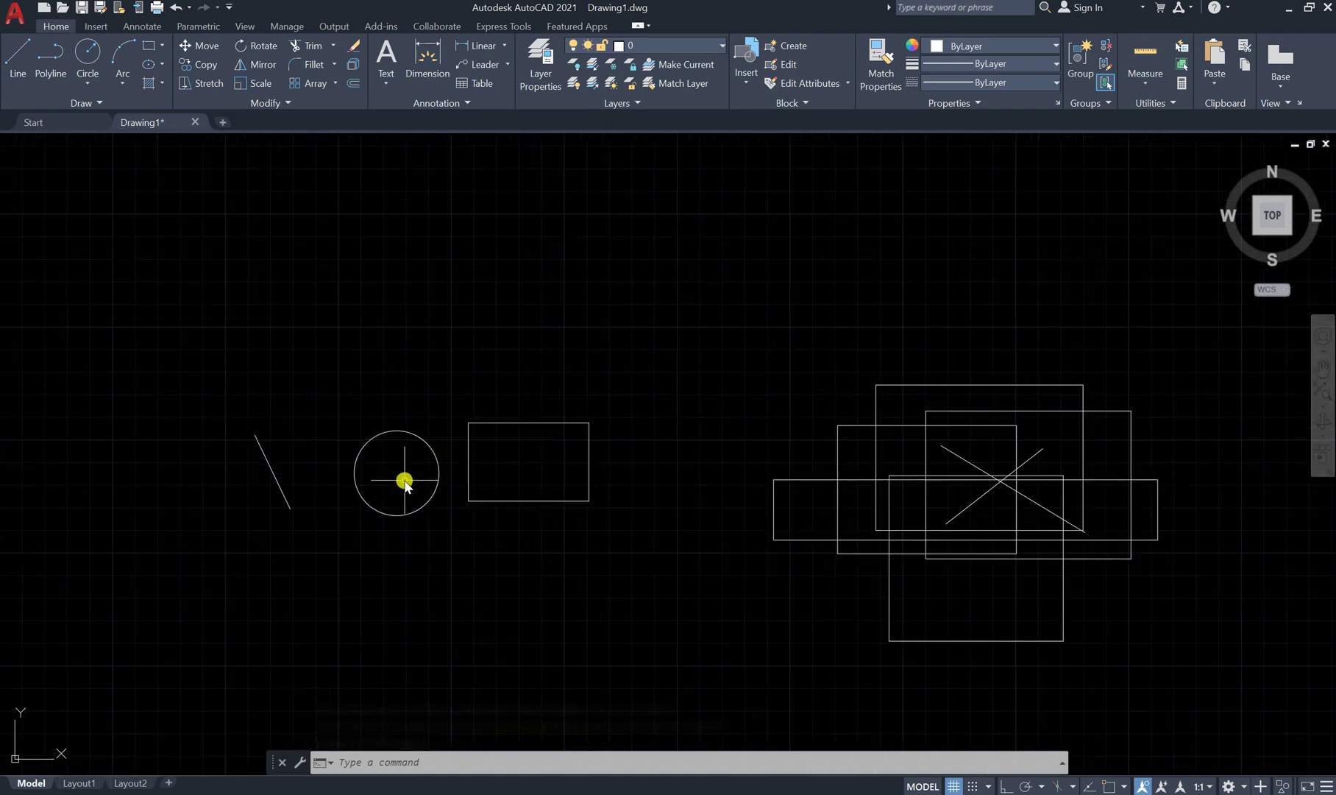
{"action": "left_click", "coordinate": [1320, 408]}
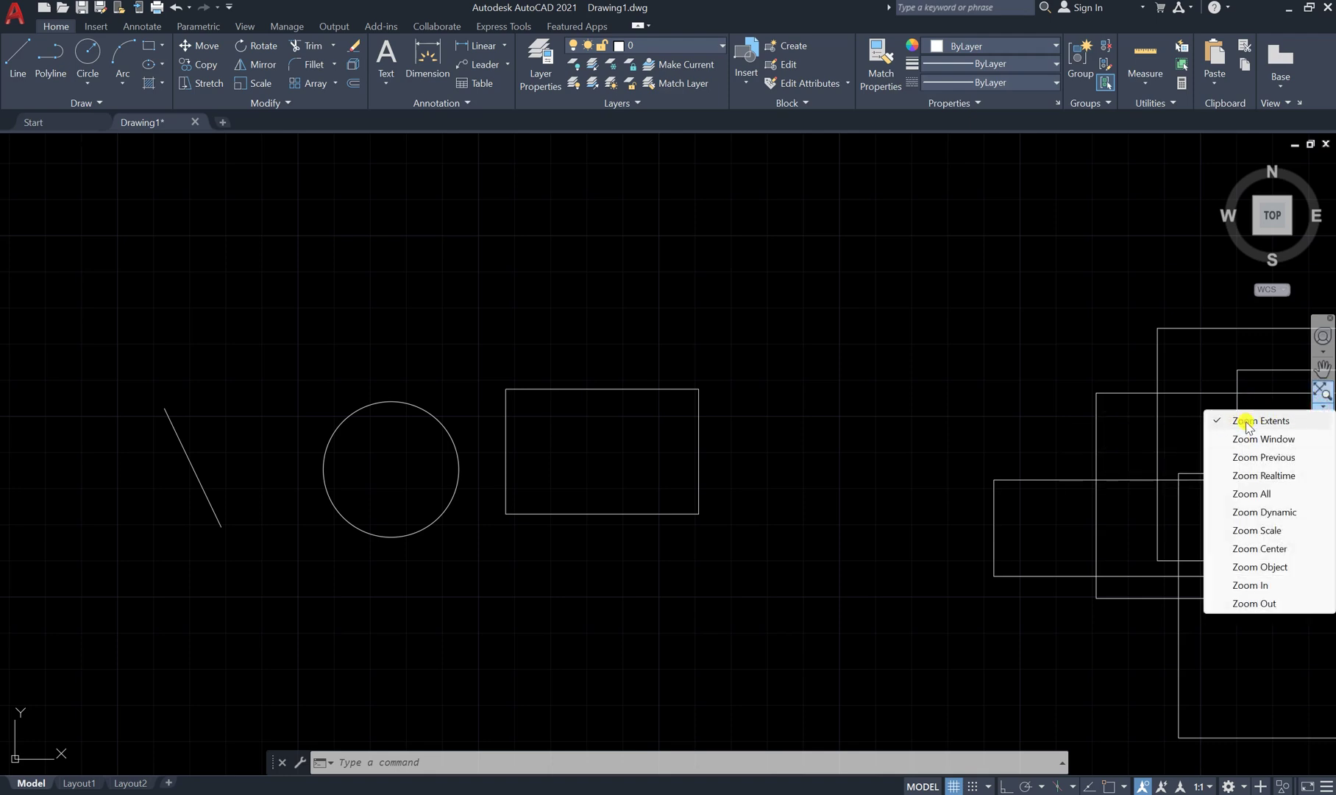
{"action": "left_click", "coordinate": [1260, 586]}
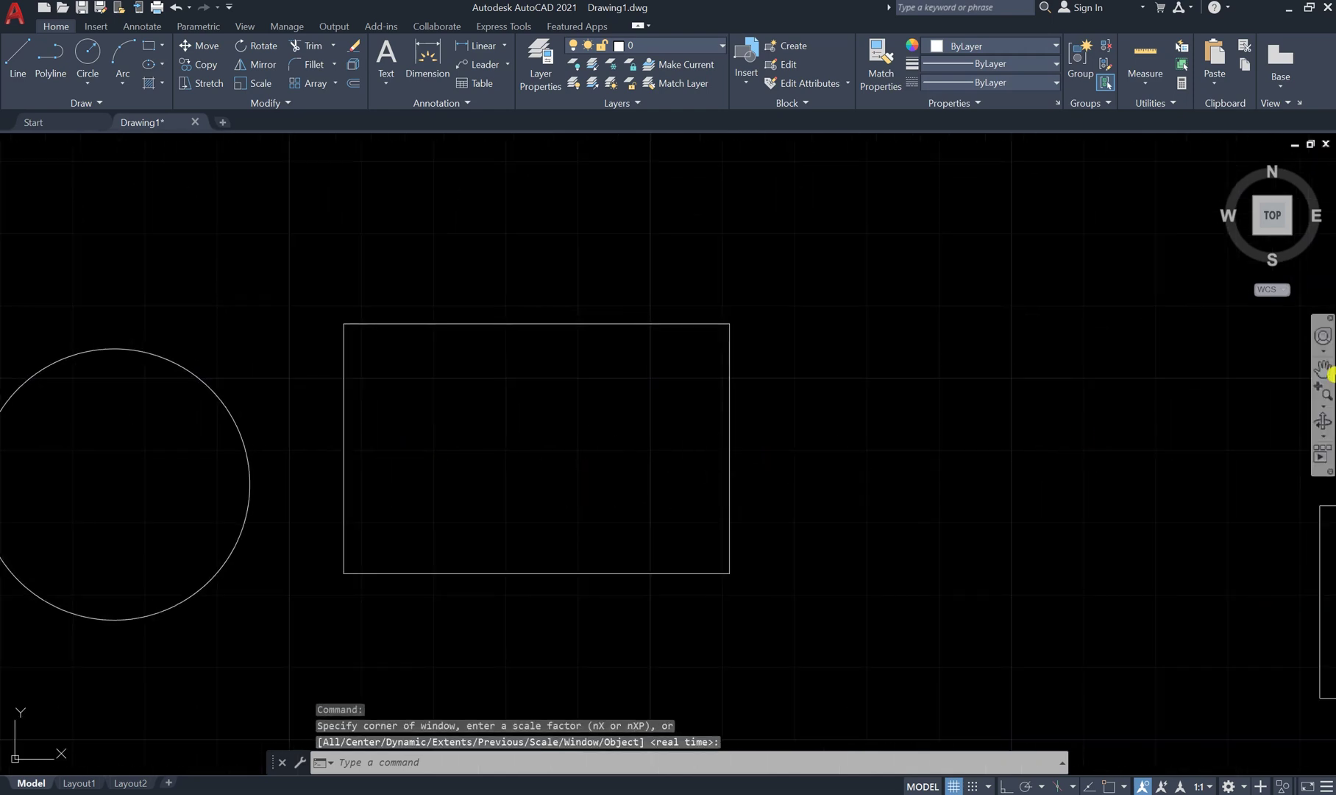
{"action": "left_click", "coordinate": [1324, 390]}
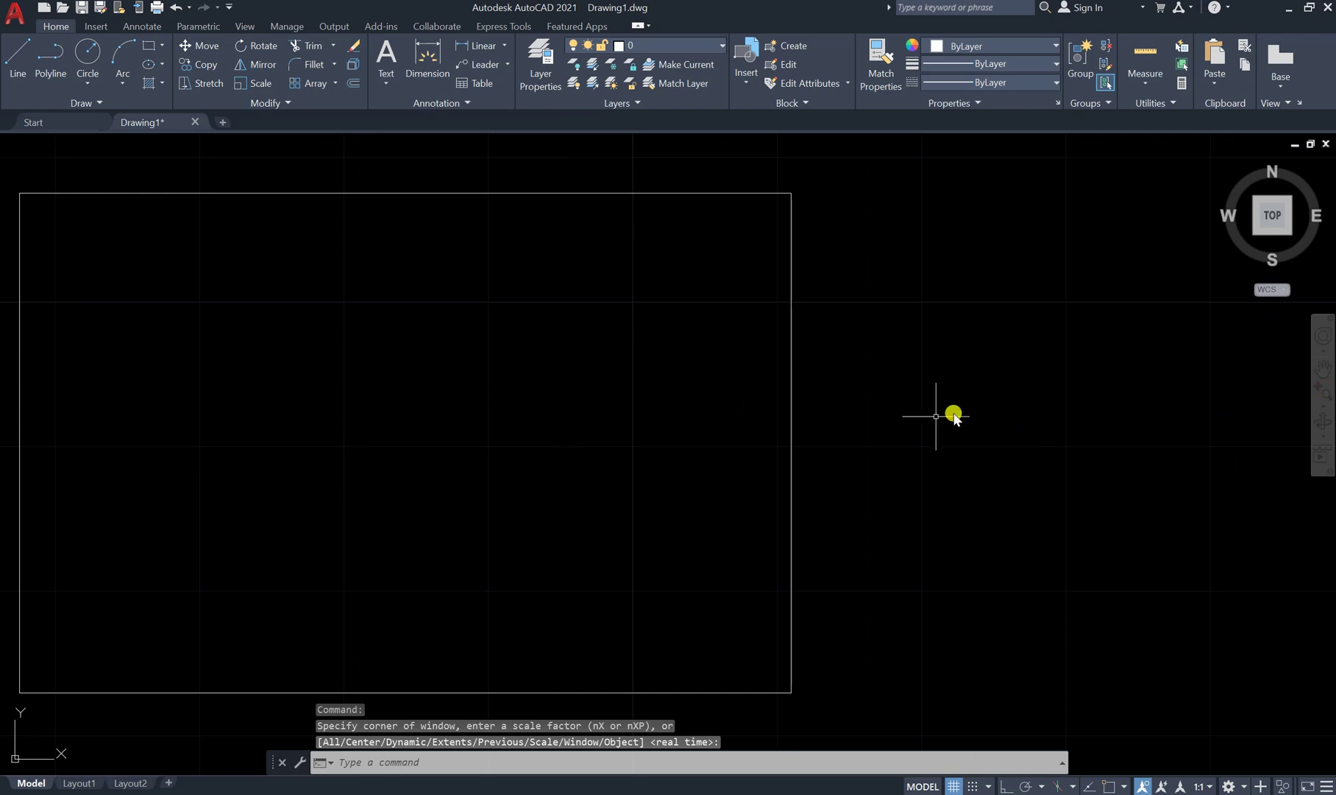
{"action": "scroll", "coordinate": [837, 405], "scroll_direction": "down", "scroll_amount": 4}
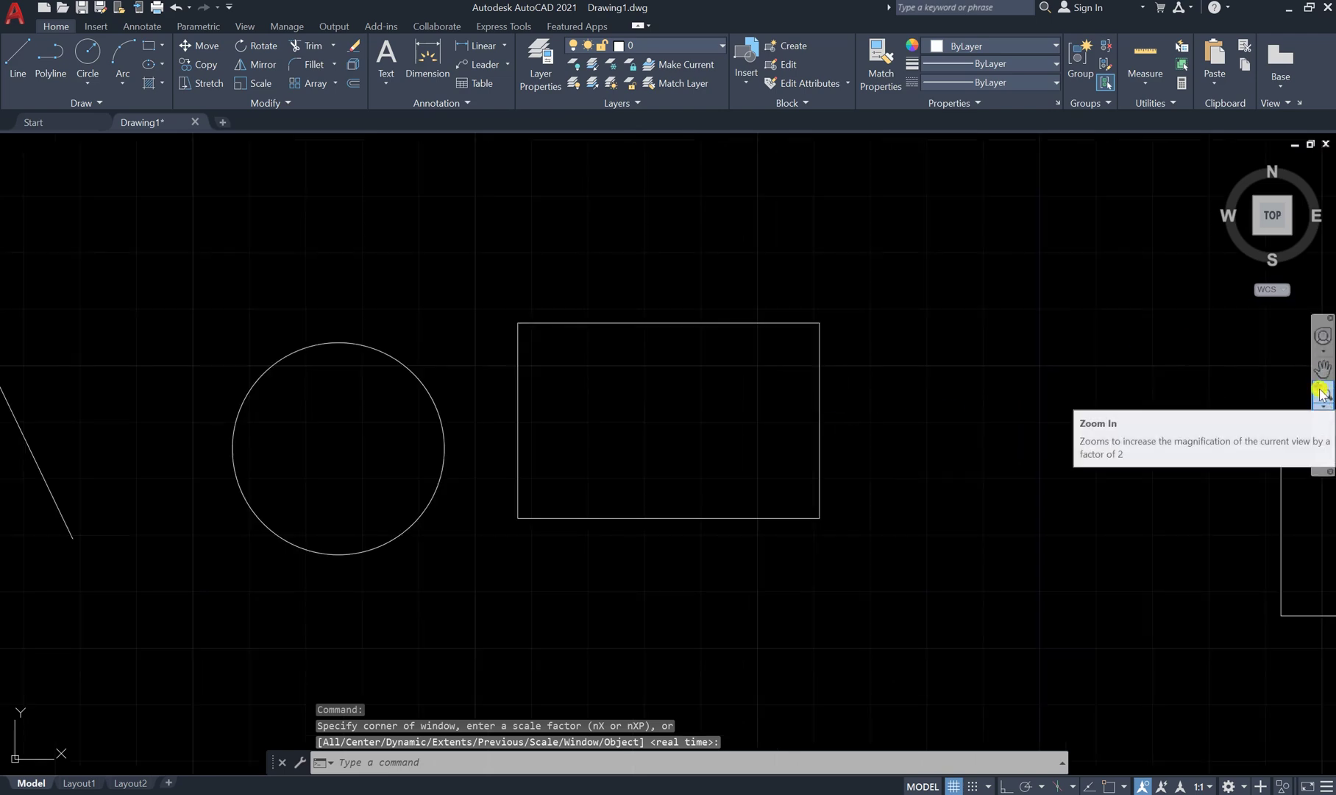
{"action": "scroll", "coordinate": [551, 429], "scroll_direction": "up", "scroll_amount": 2}
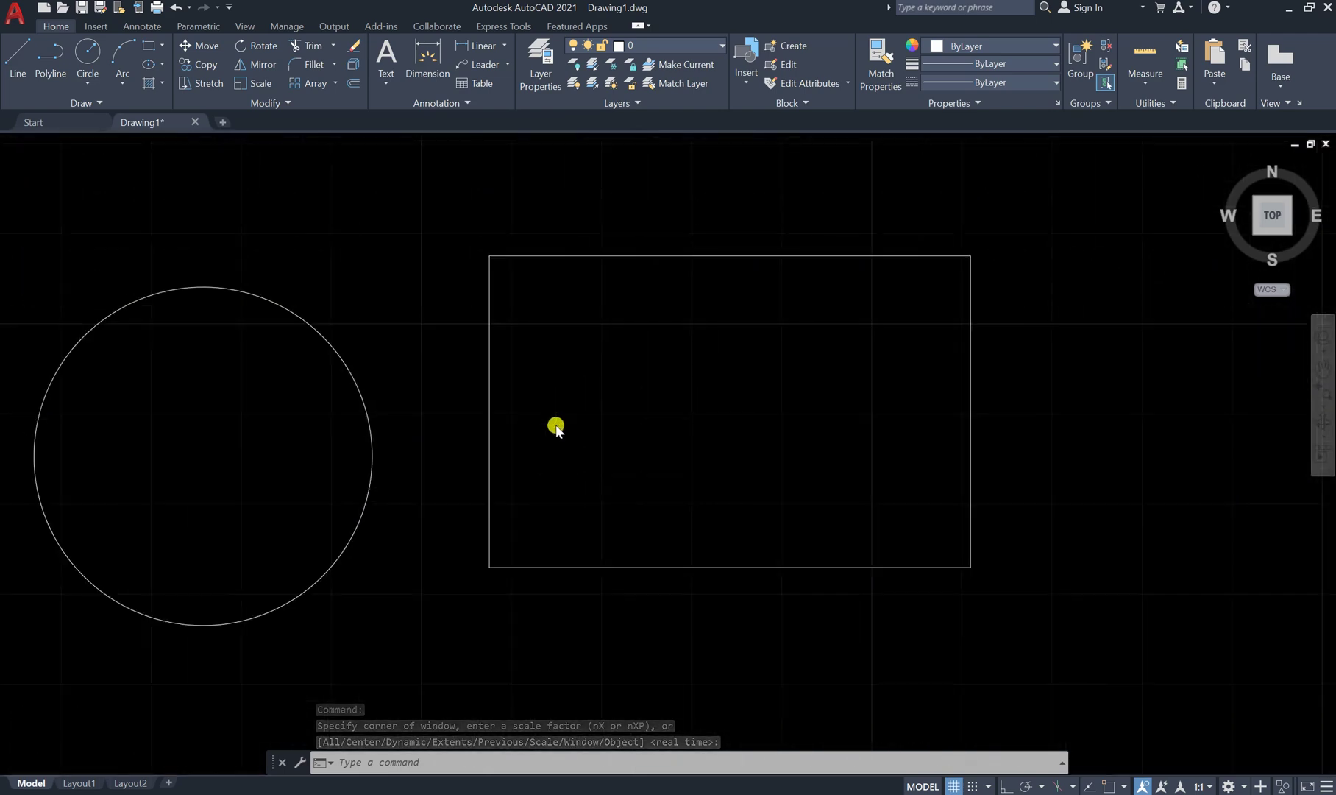
{"action": "scroll", "coordinate": [555, 426], "scroll_direction": "down", "scroll_amount": 2}
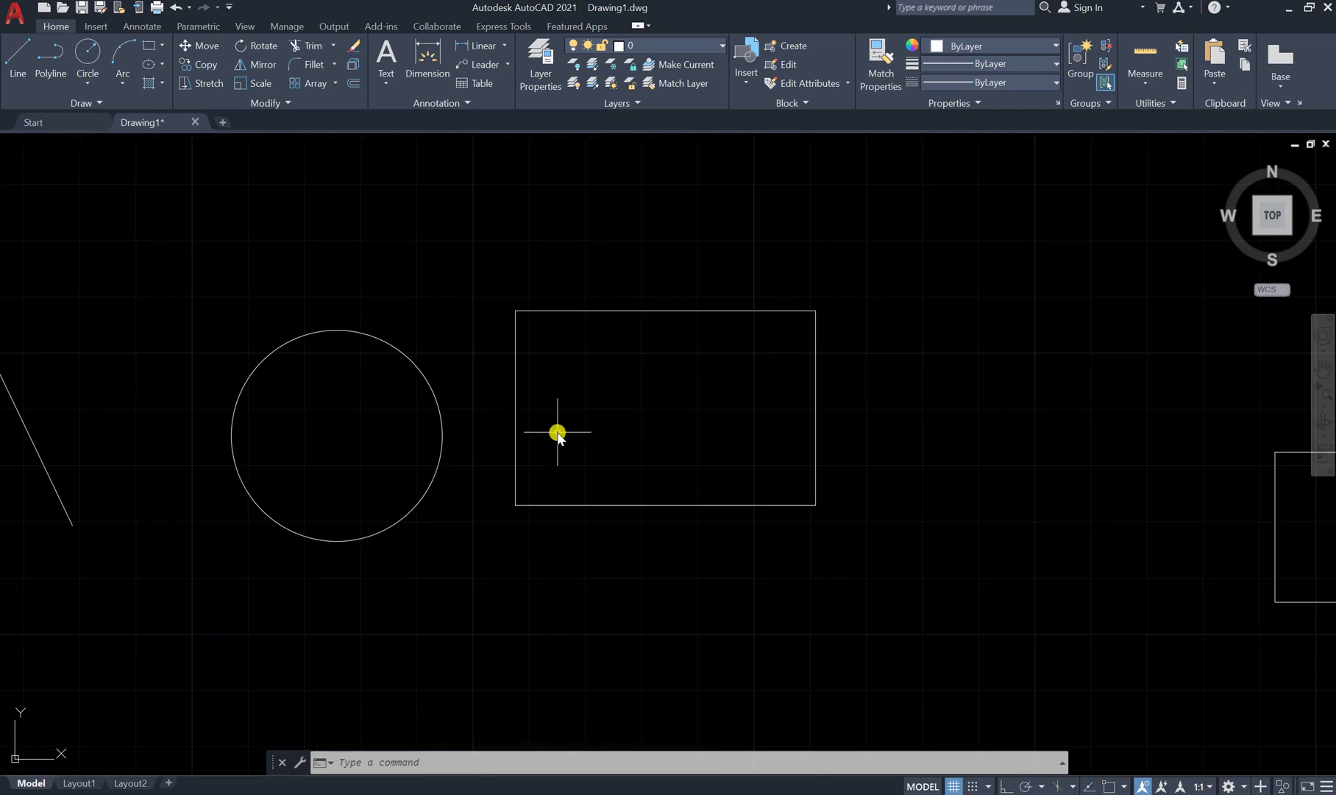
{"action": "scroll", "coordinate": [495, 461], "scroll_direction": "down", "scroll_amount": 4}
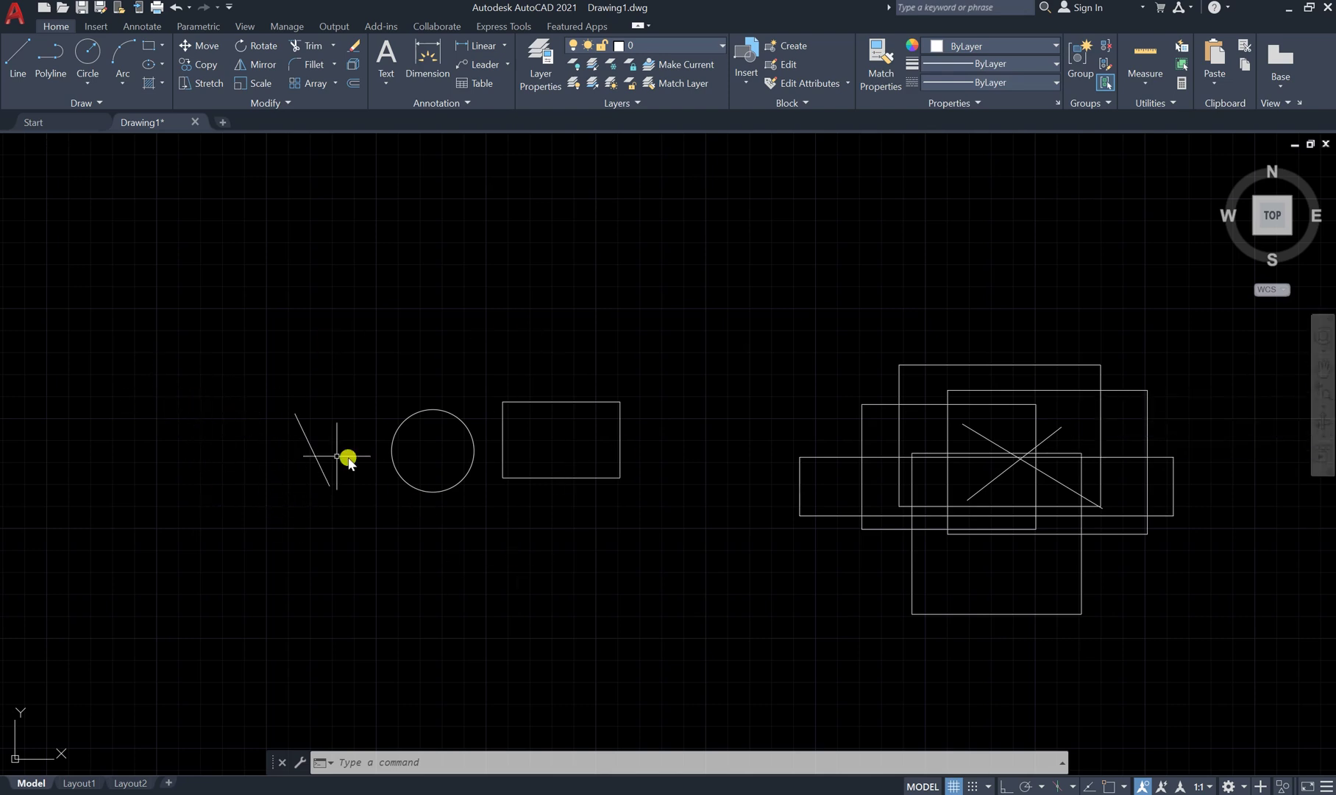
{"action": "scroll", "coordinate": [375, 456], "scroll_direction": "up", "scroll_amount": 4}
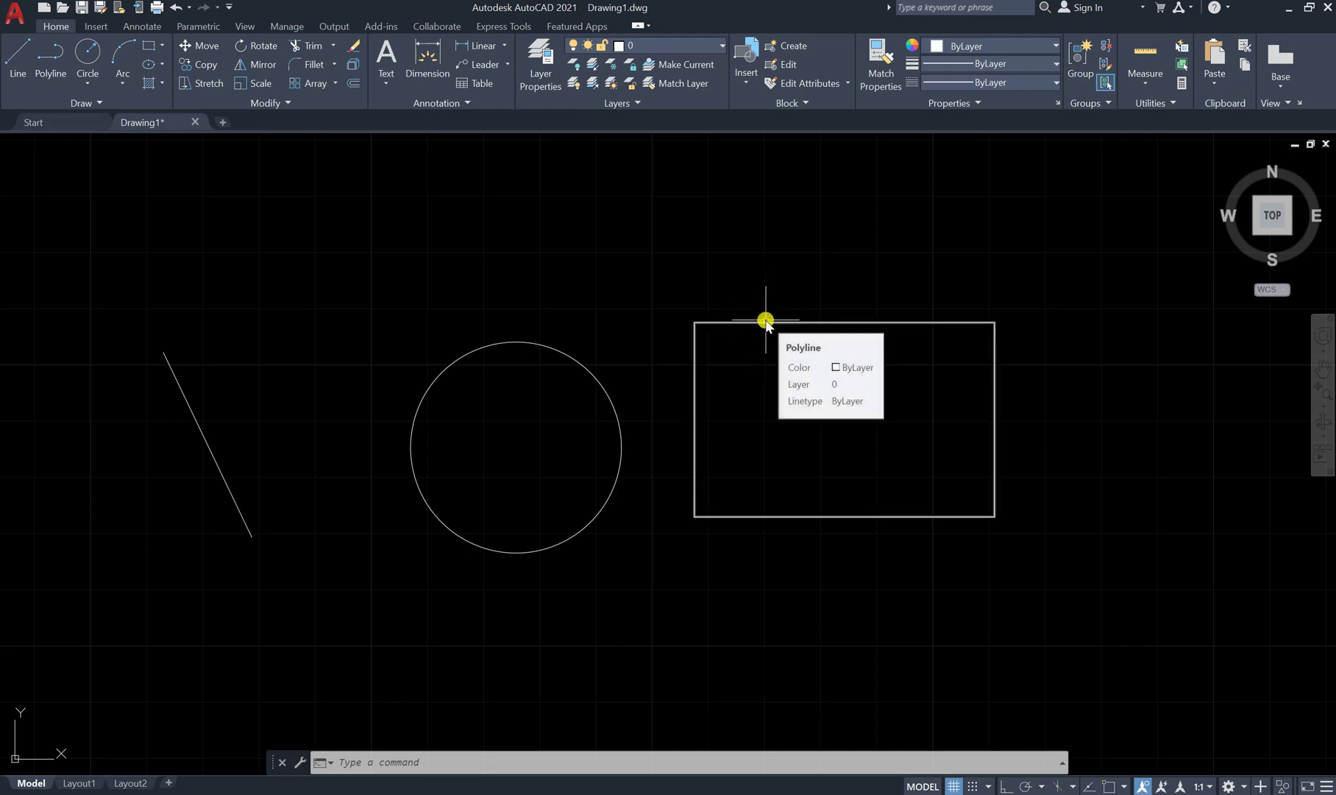
{"action": "left_click", "coordinate": [766, 315]}
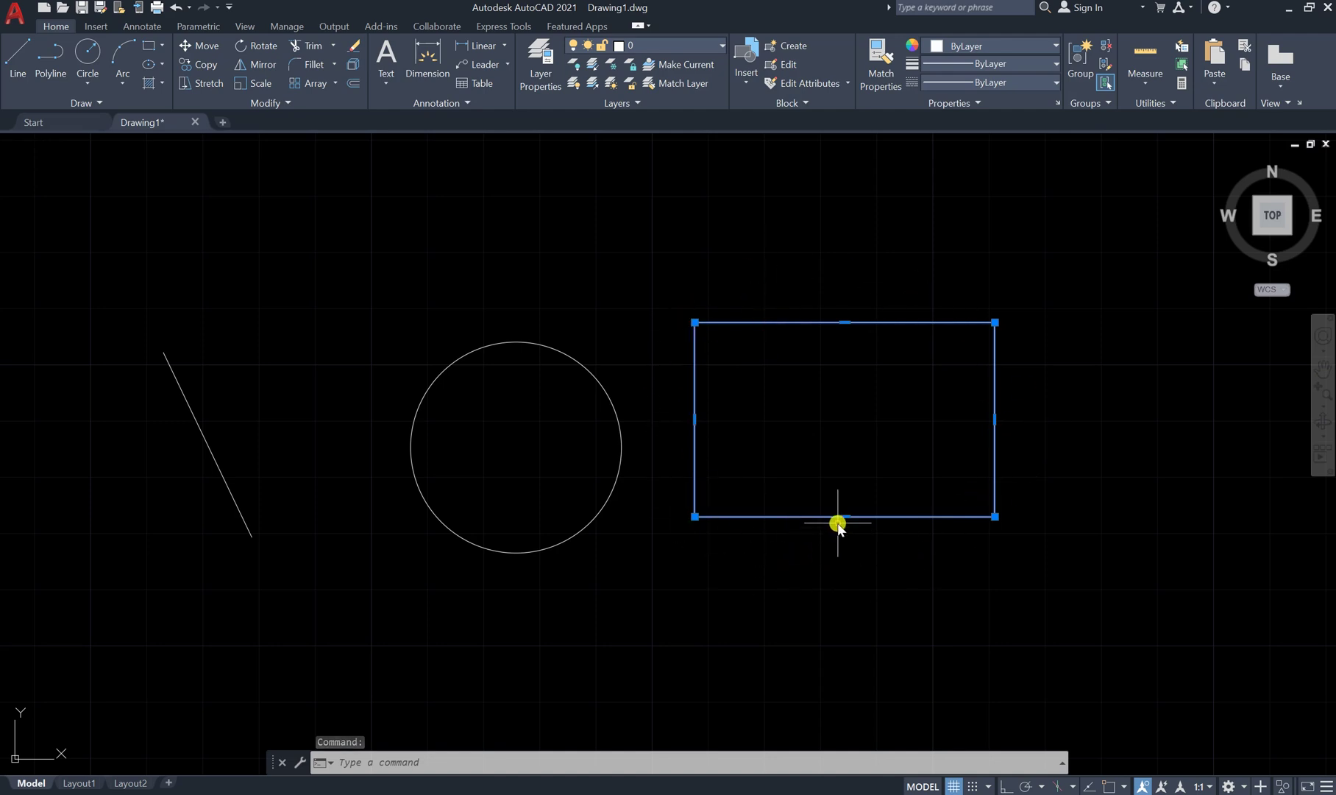
{"action": "left_click", "coordinate": [543, 351]}
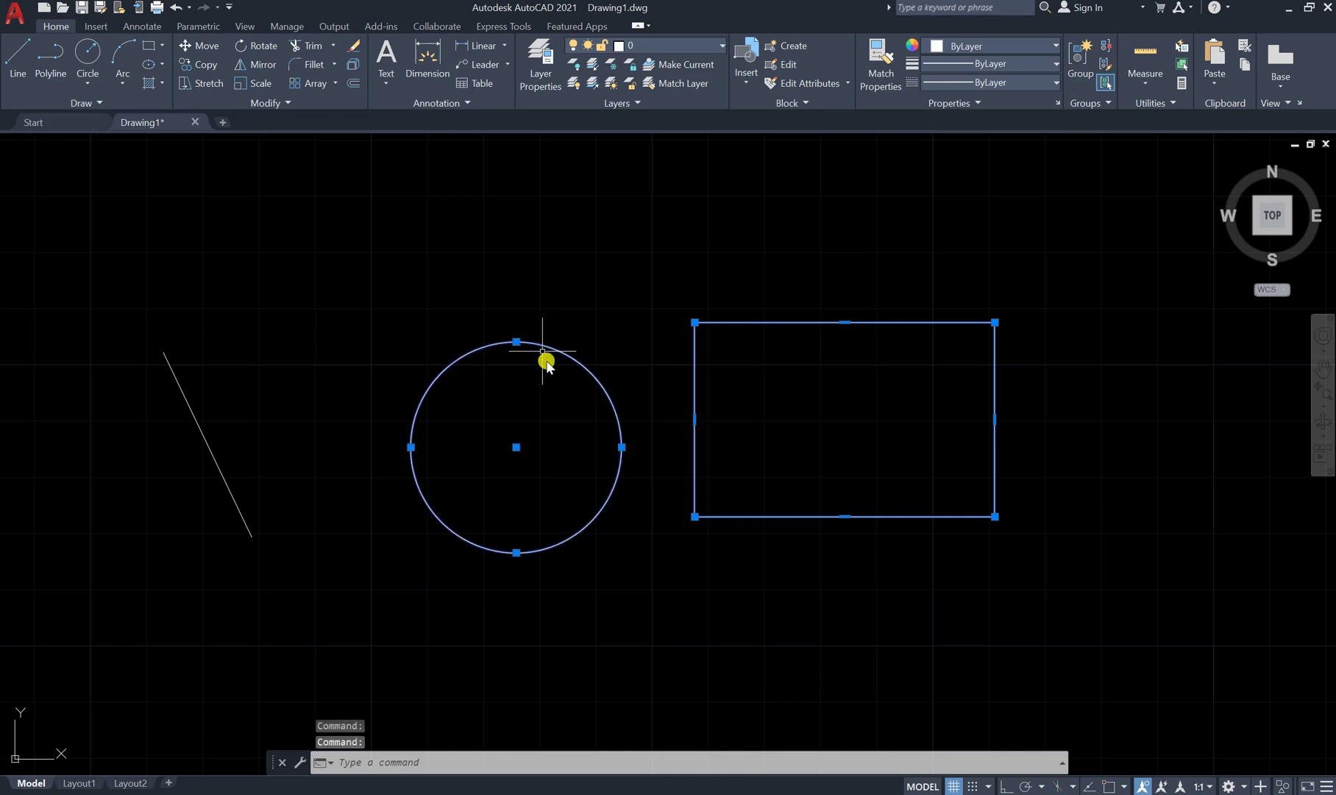
{"action": "left_click", "coordinate": [209, 451]}
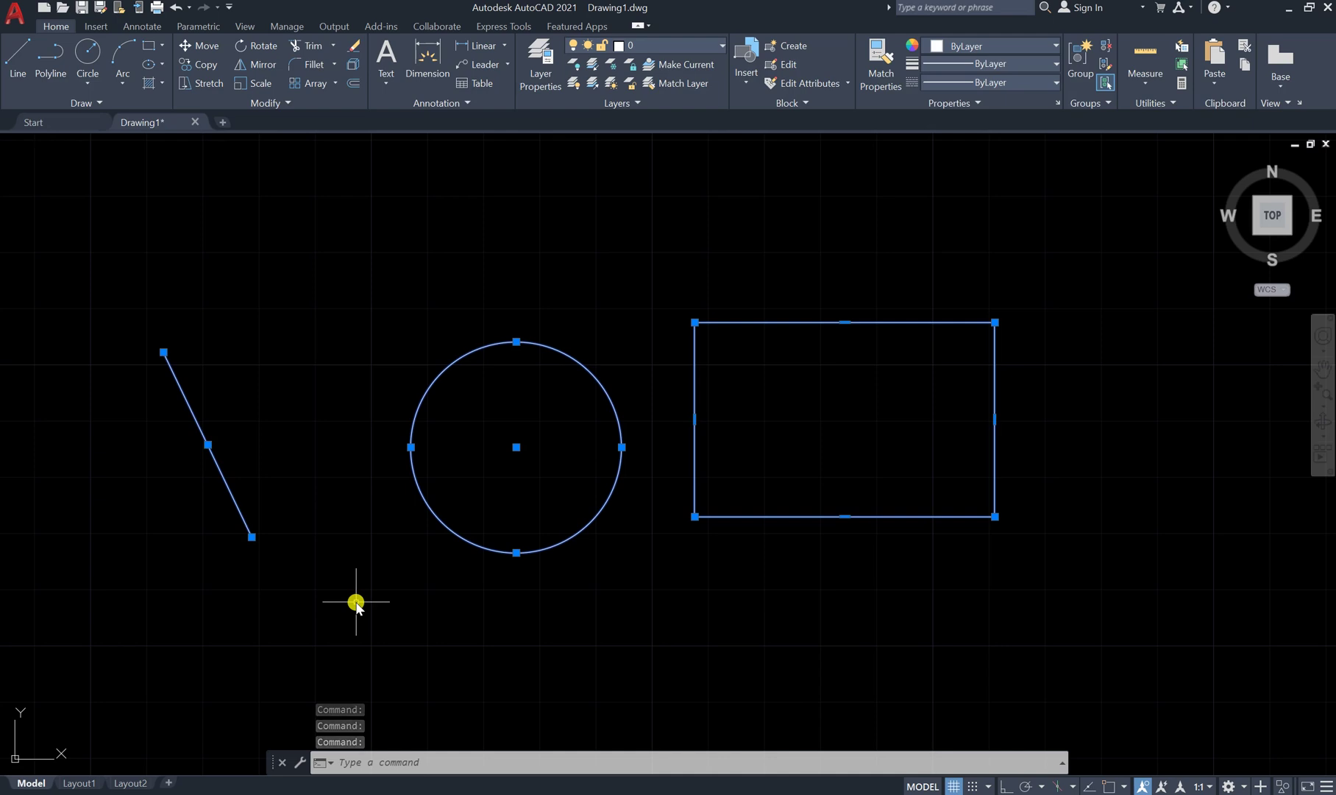
{"action": "key", "text": "Escape"}
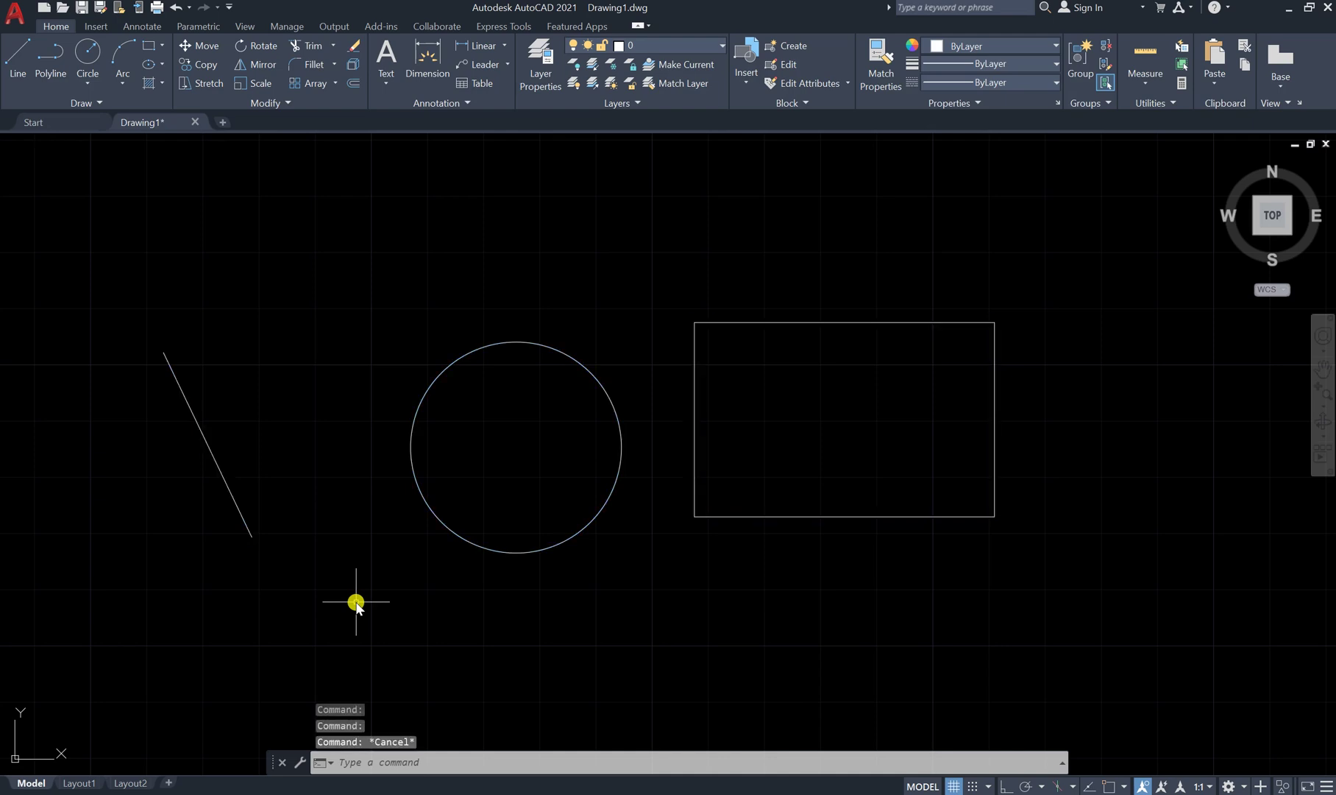
{"action": "scroll", "coordinate": [359, 342], "scroll_direction": "down", "scroll_amount": 2}
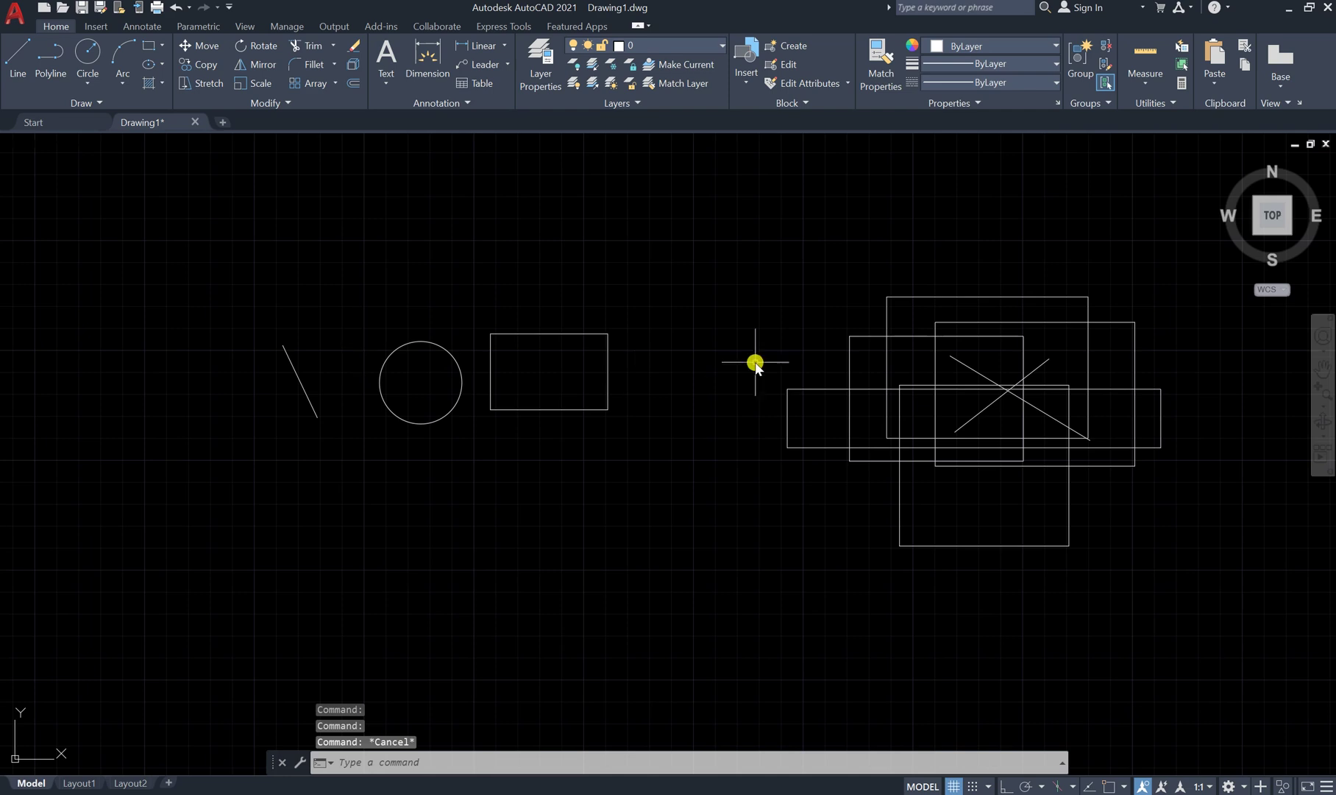
{"action": "scroll", "coordinate": [376, 379], "scroll_direction": "up", "scroll_amount": 2}
{"action": "scroll", "coordinate": [376, 382], "scroll_direction": "up", "scroll_amount": 3}
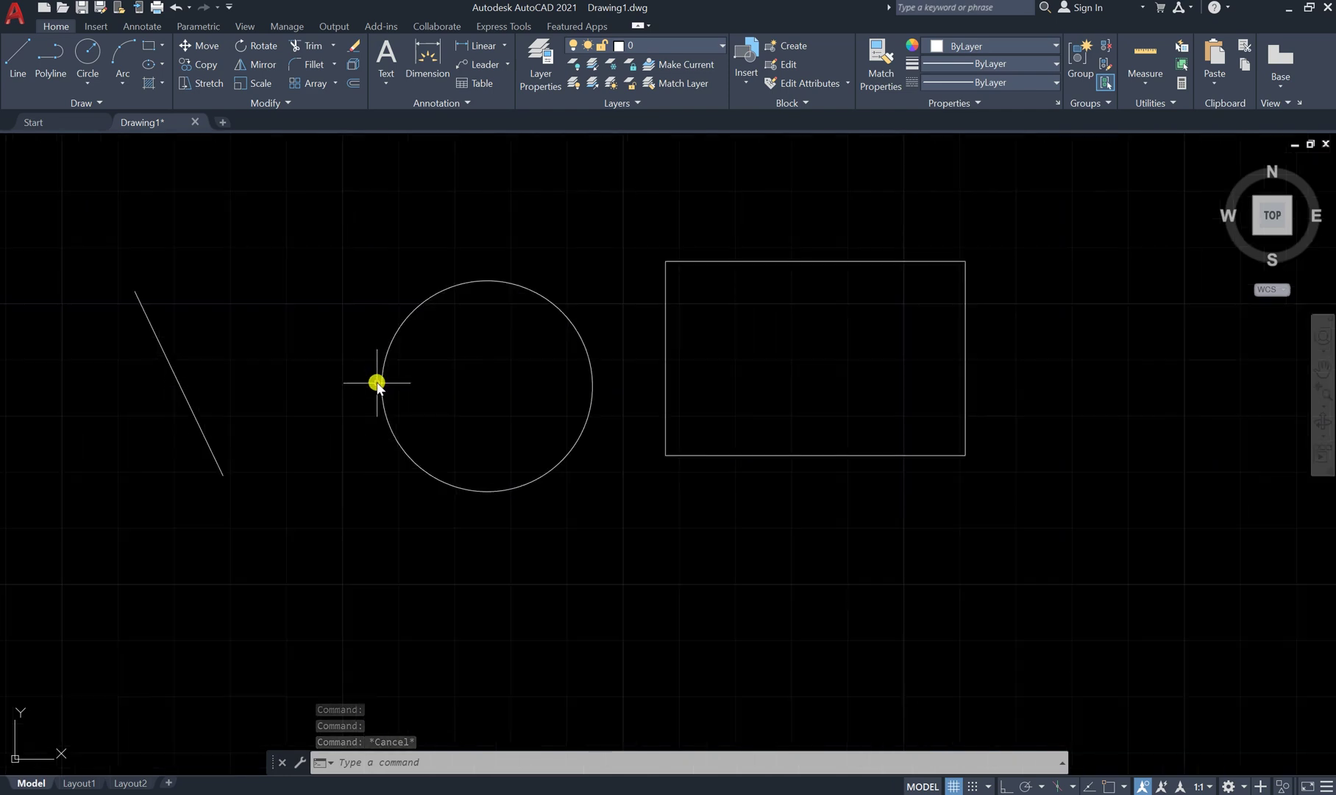
{"action": "scroll", "coordinate": [381, 347], "scroll_direction": "down", "scroll_amount": 5}
{"action": "scroll", "coordinate": [381, 347], "scroll_direction": "up", "scroll_amount": 2}
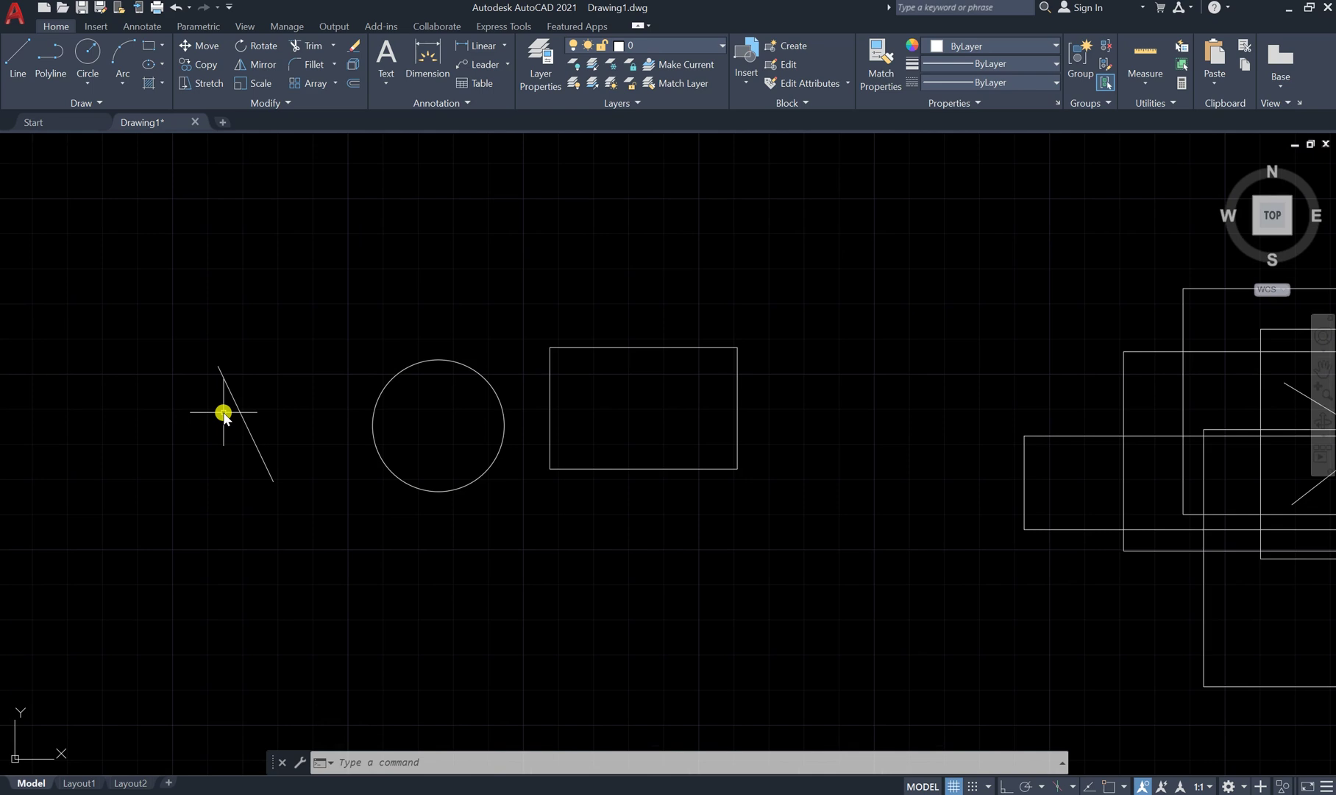
{"action": "scroll", "coordinate": [223, 414], "scroll_direction": "down", "scroll_amount": 2}
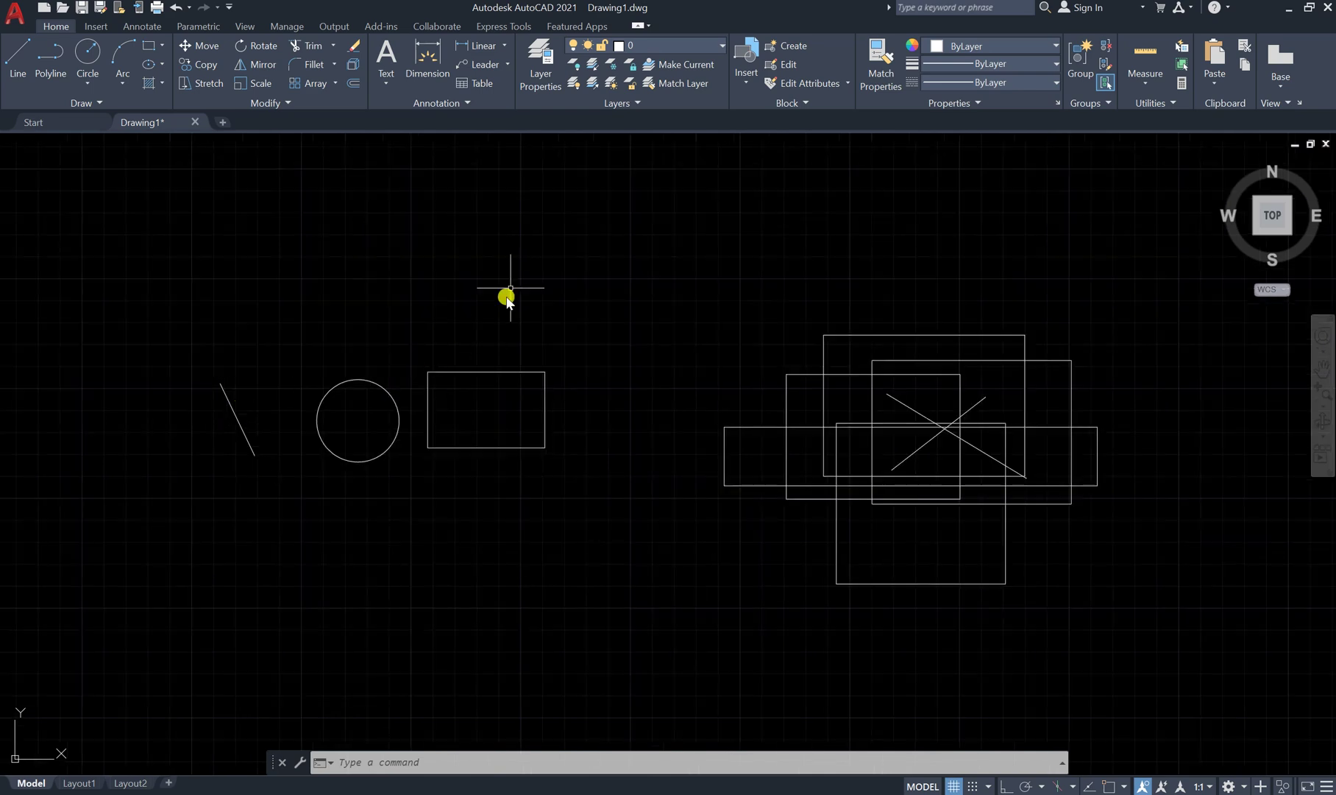
{"action": "left_click", "coordinate": [700, 171]}
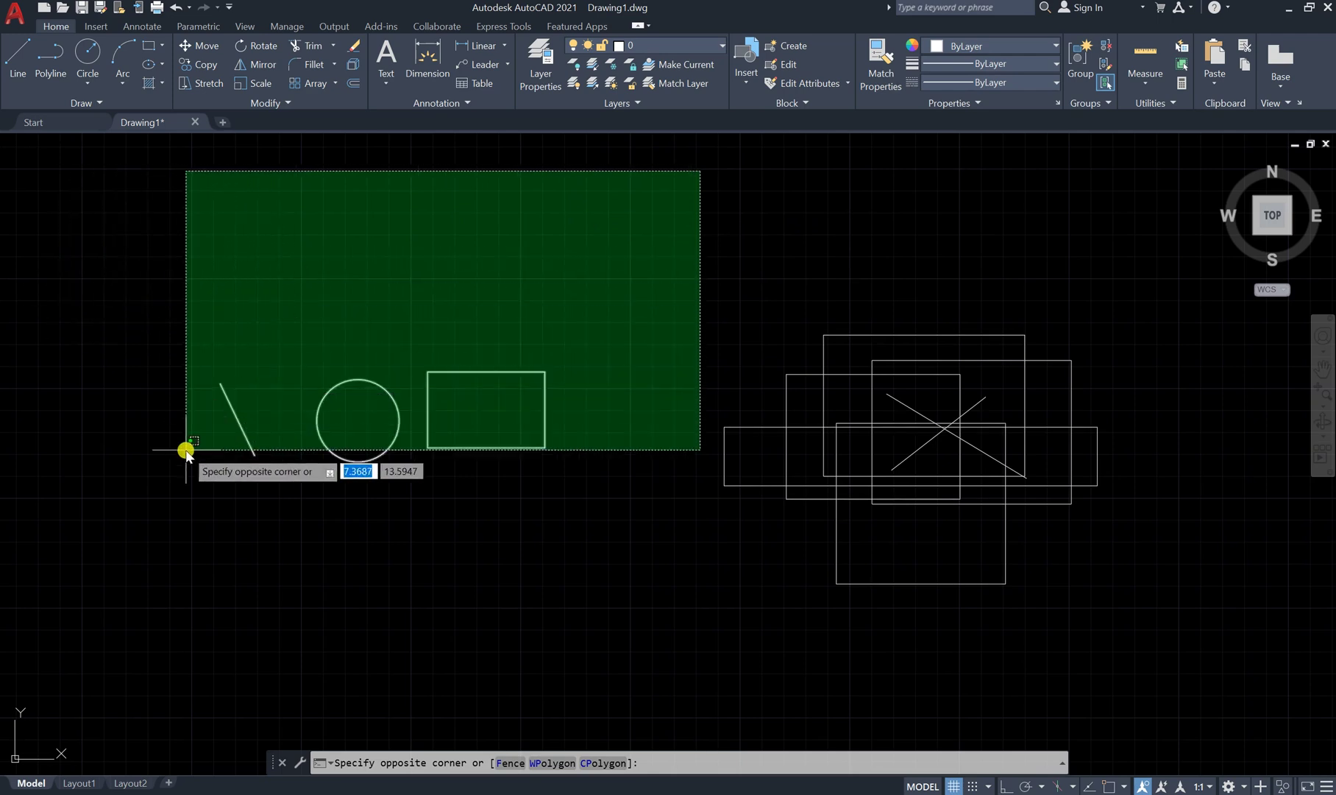
{"action": "left_click", "coordinate": [167, 506]}
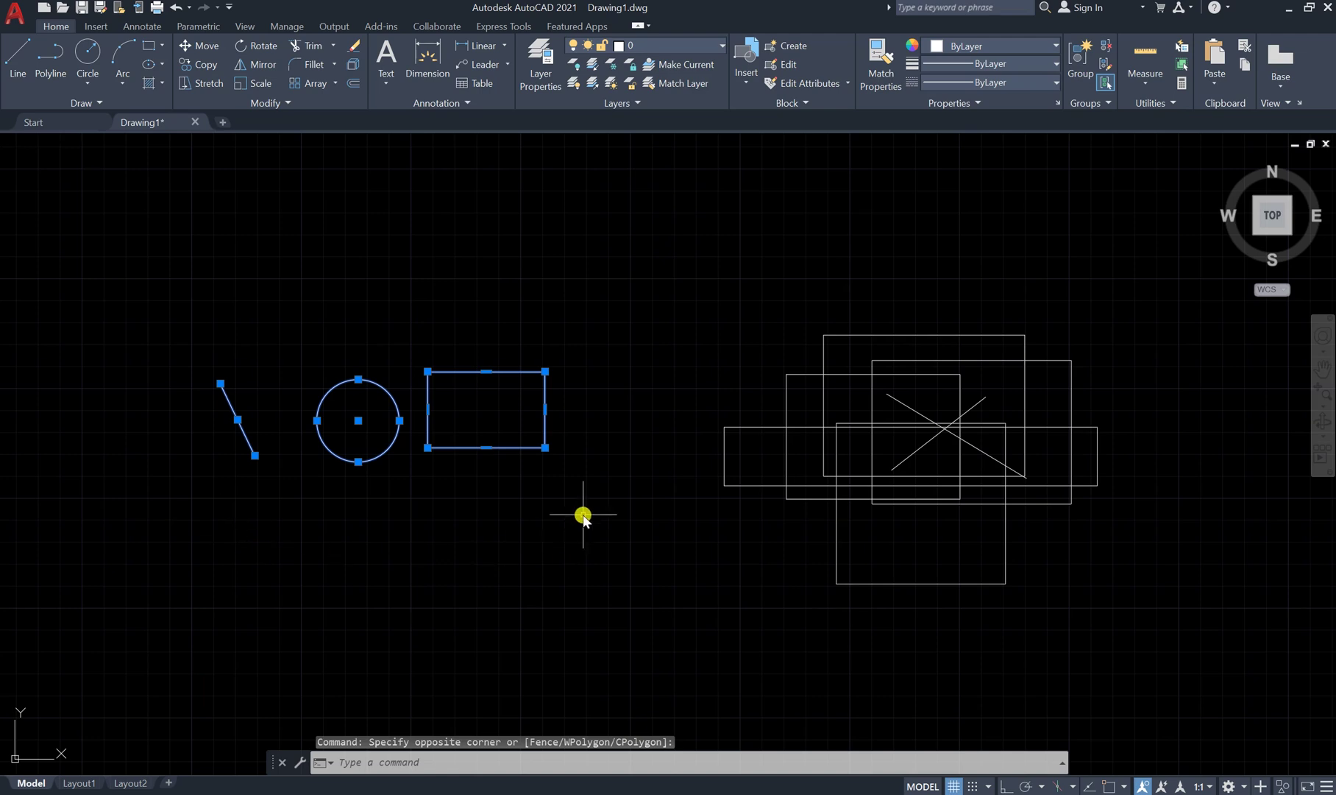
{"action": "key", "text": "Escape"}
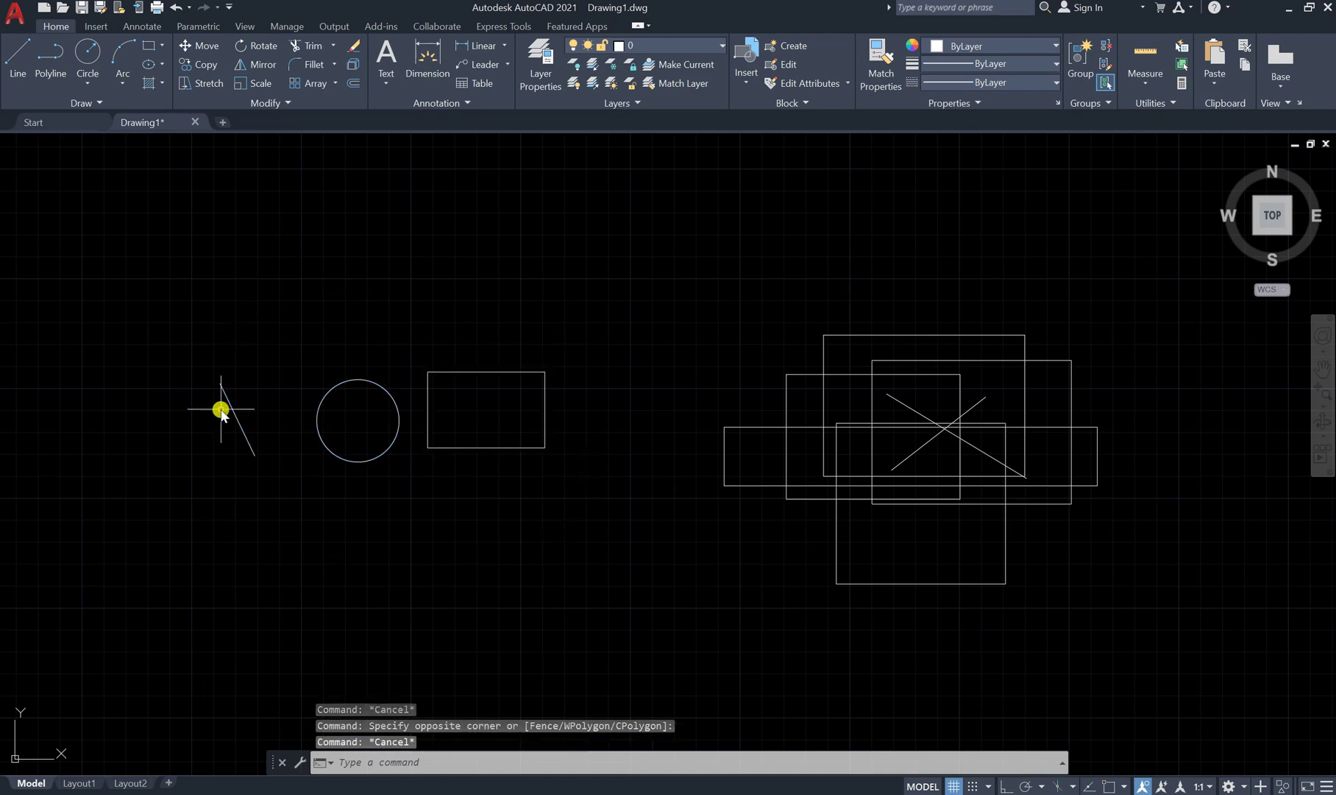
{"action": "left_click", "coordinate": [46, 214]}
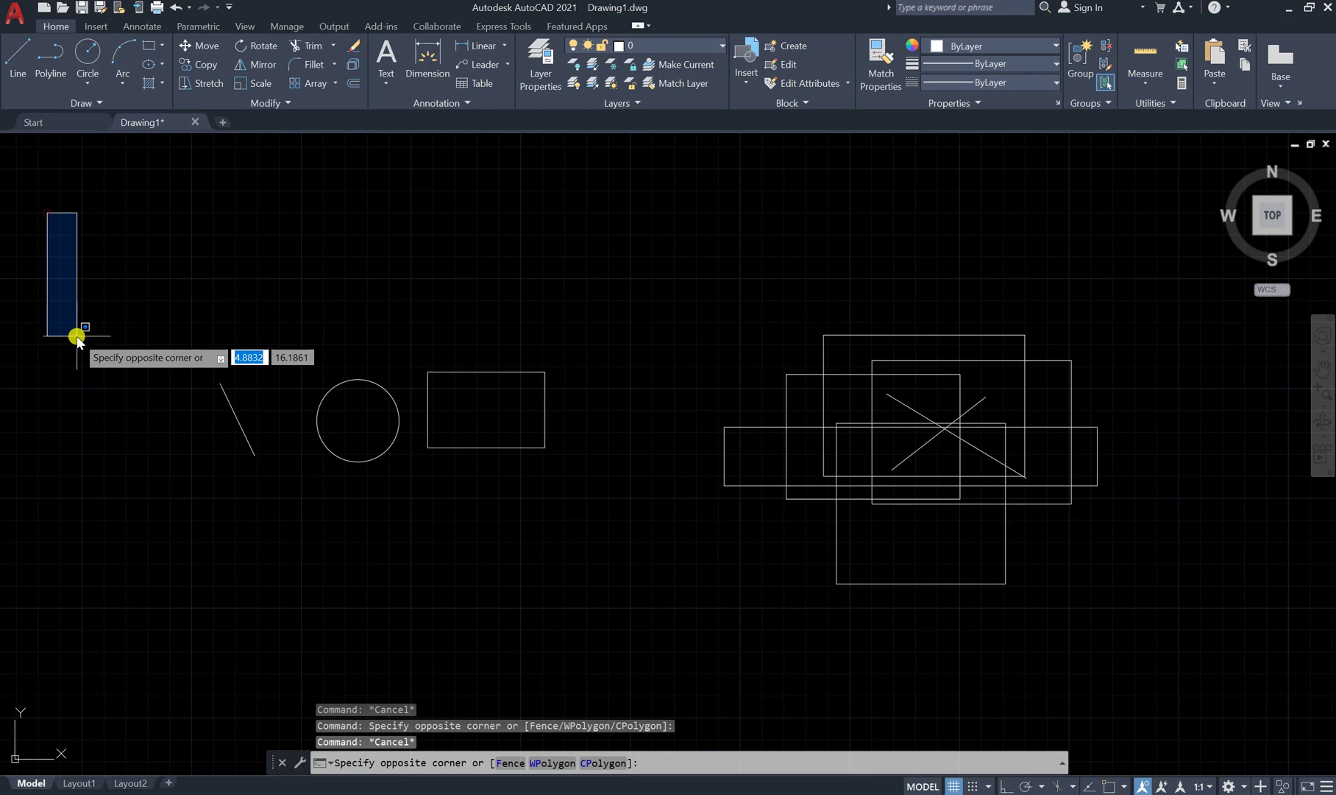
{"action": "left_click", "coordinate": [623, 540]}
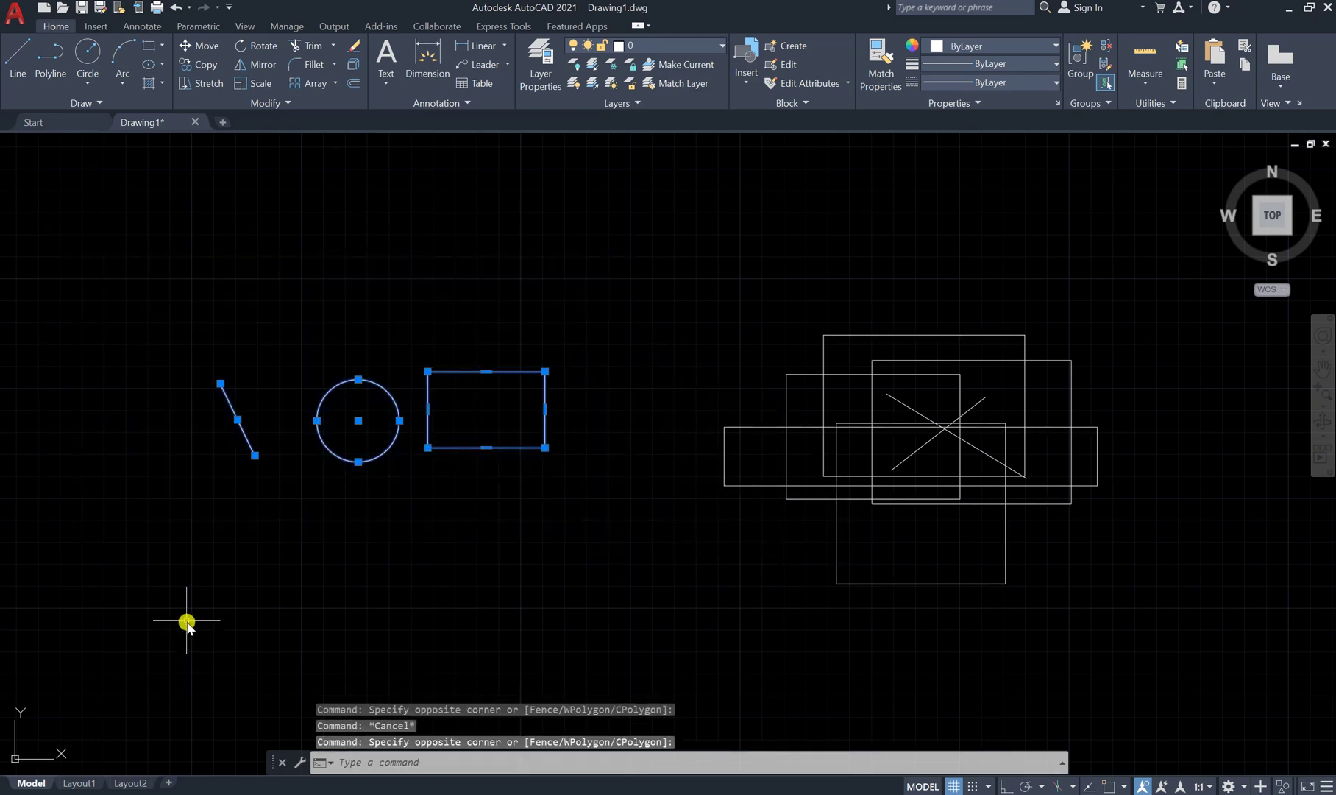
{"action": "key", "text": "Escape"}
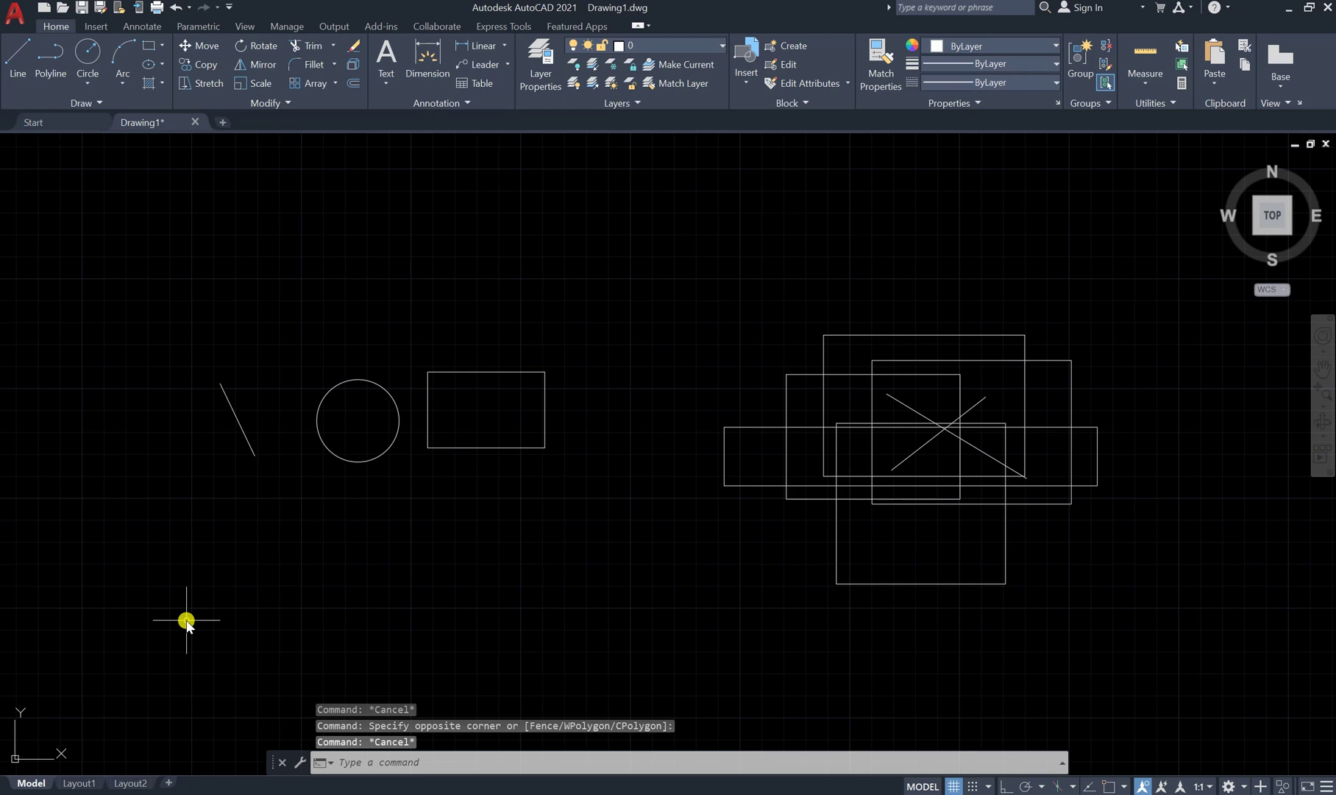
{"action": "left_click", "coordinate": [662, 186]}
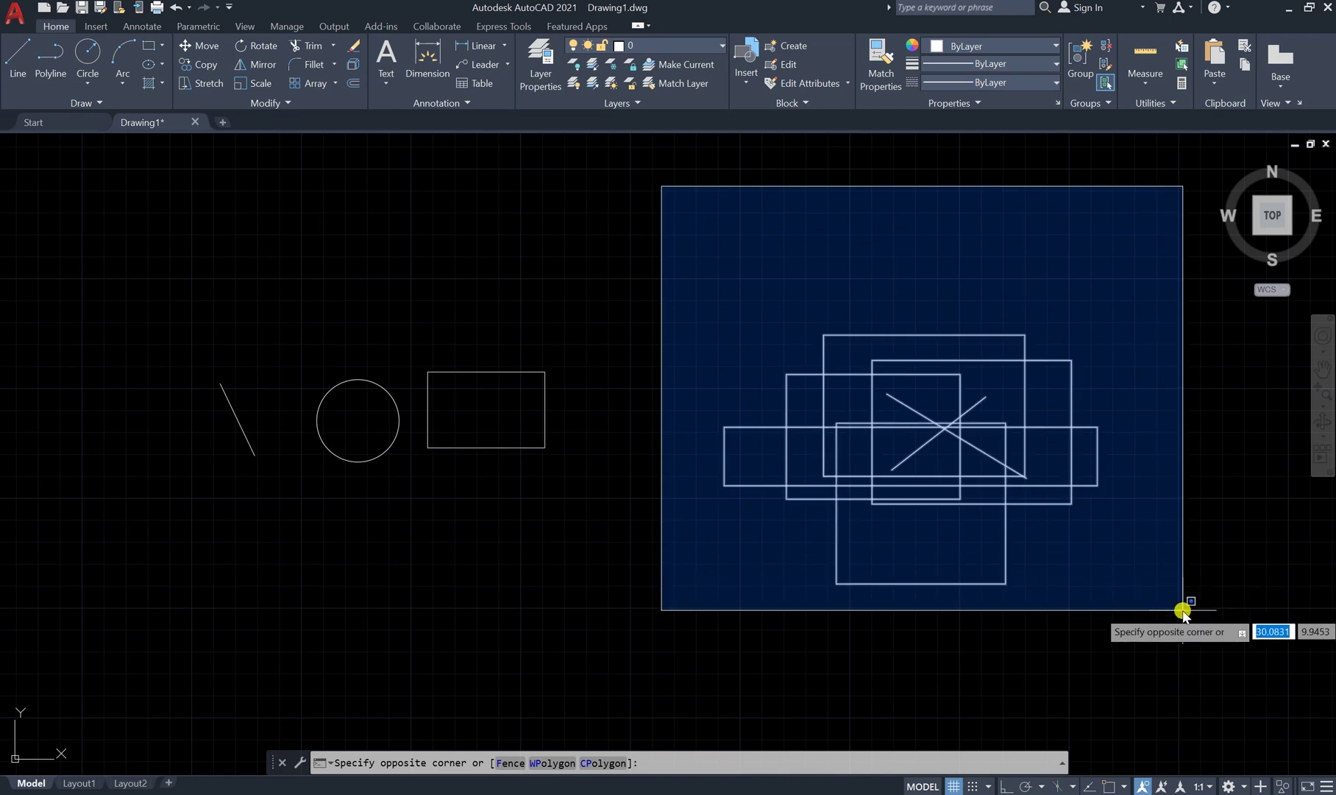
{"action": "left_click", "coordinate": [592, 276]}
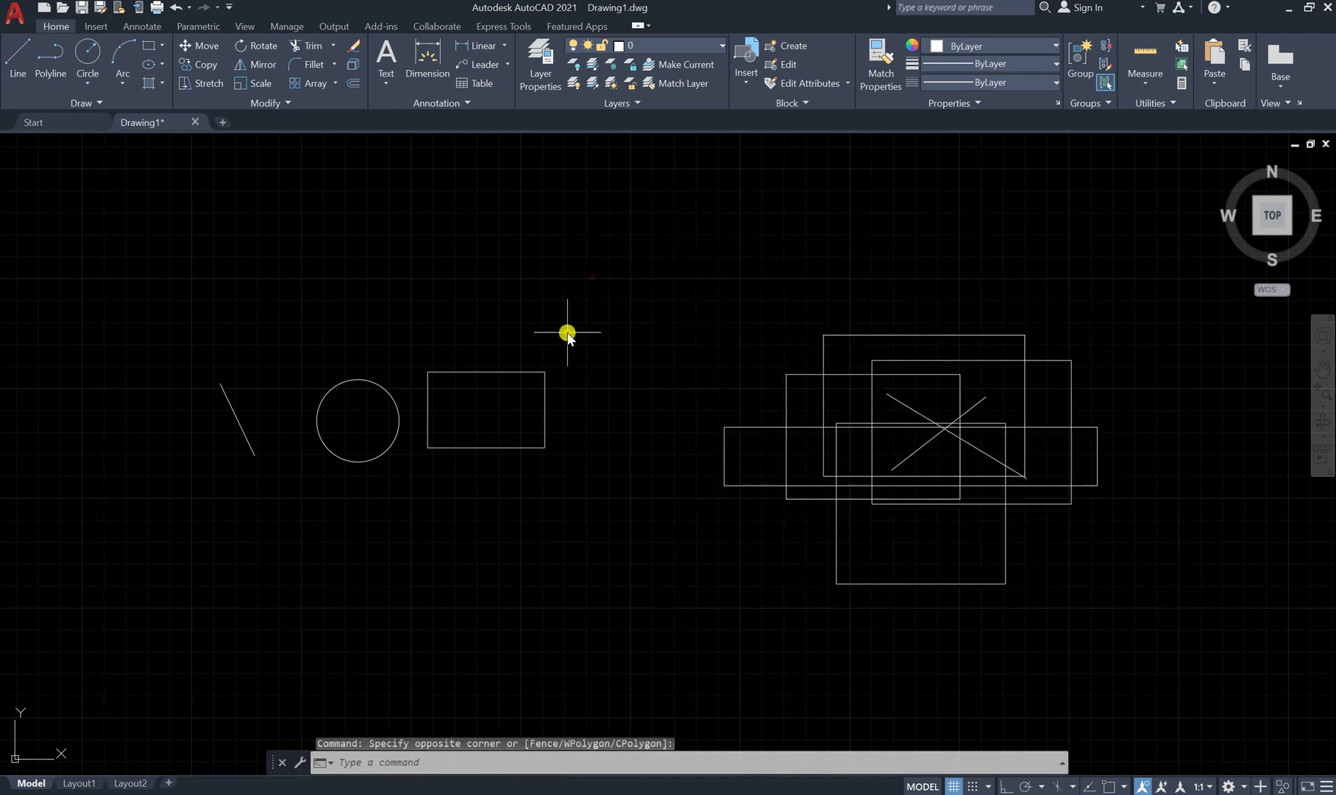
{"action": "scroll", "coordinate": [165, 460], "scroll_direction": "up", "scroll_amount": 2}
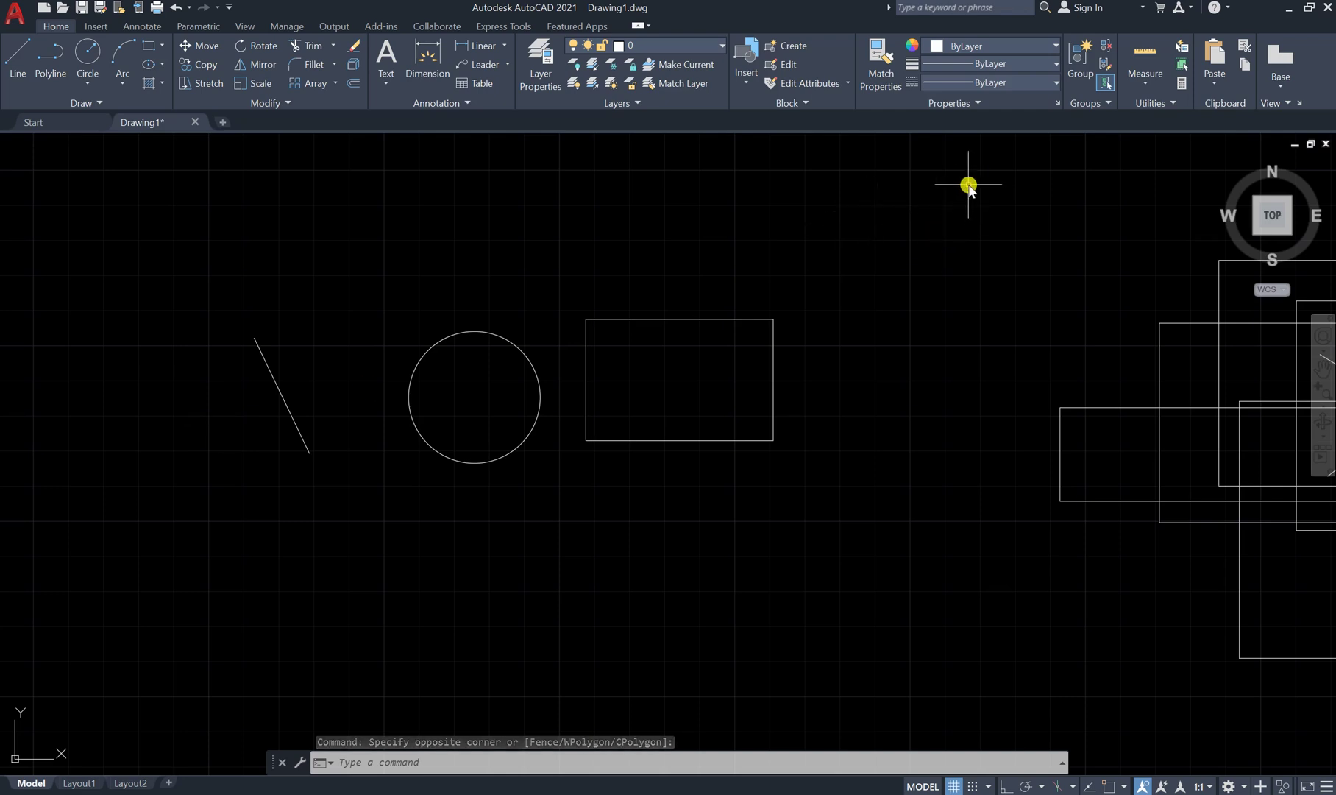
{"action": "left_click", "coordinate": [988, 157]}
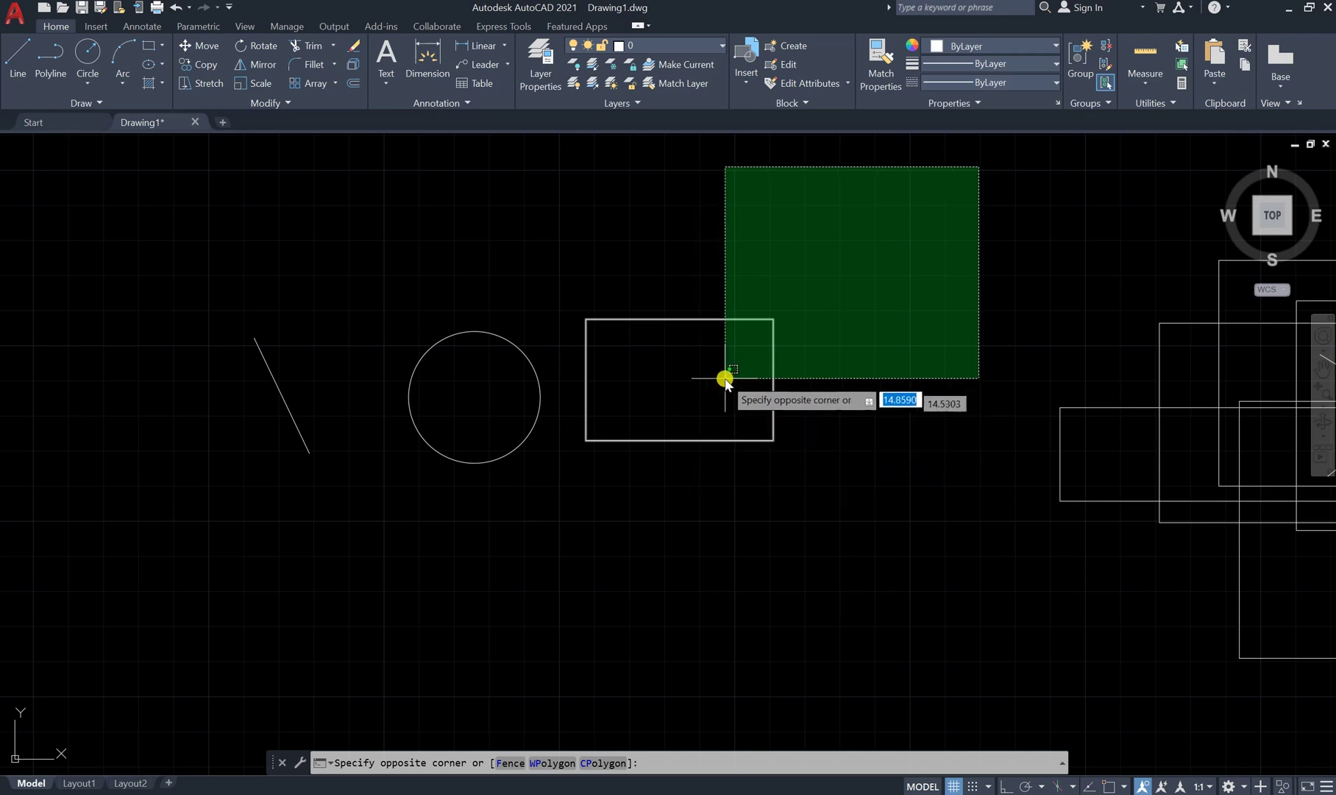
{"action": "left_click", "coordinate": [758, 332]}
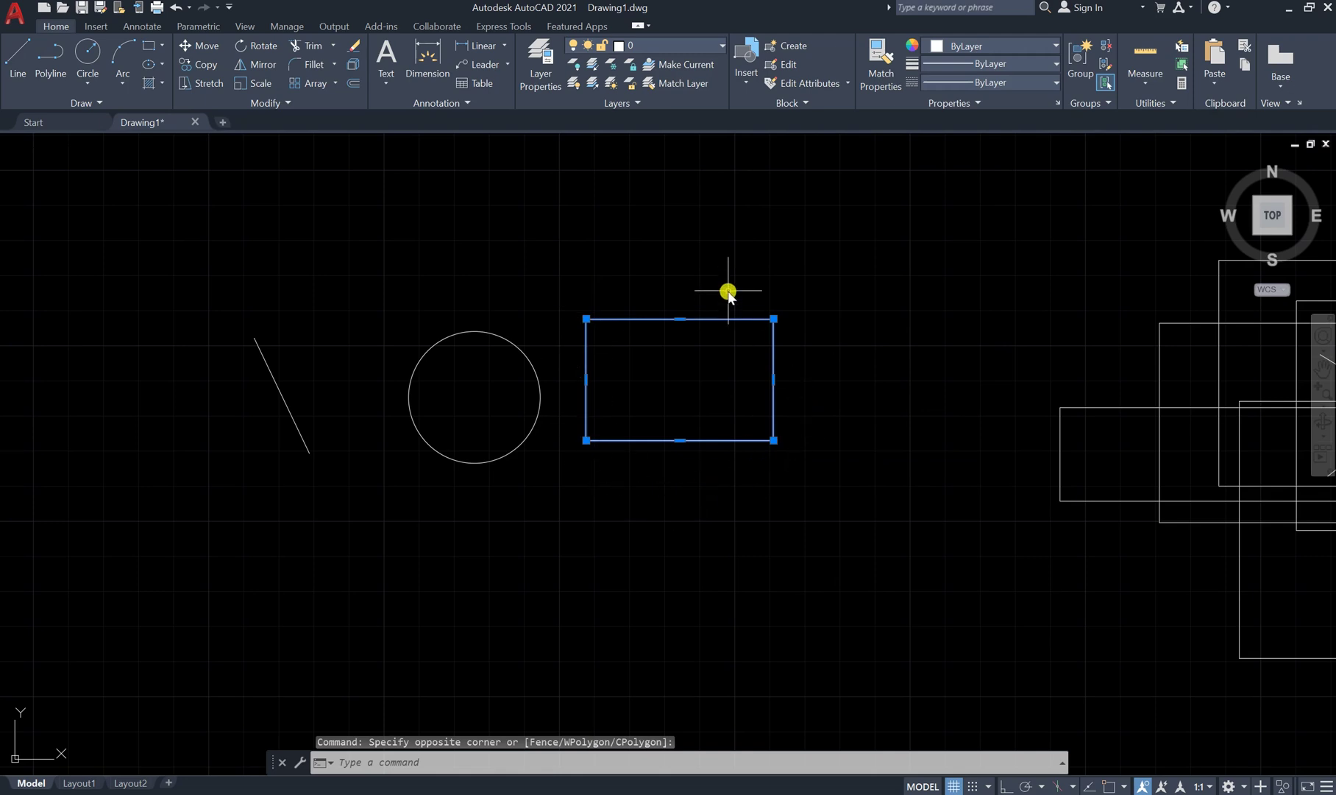
{"action": "key", "text": "Escape"}
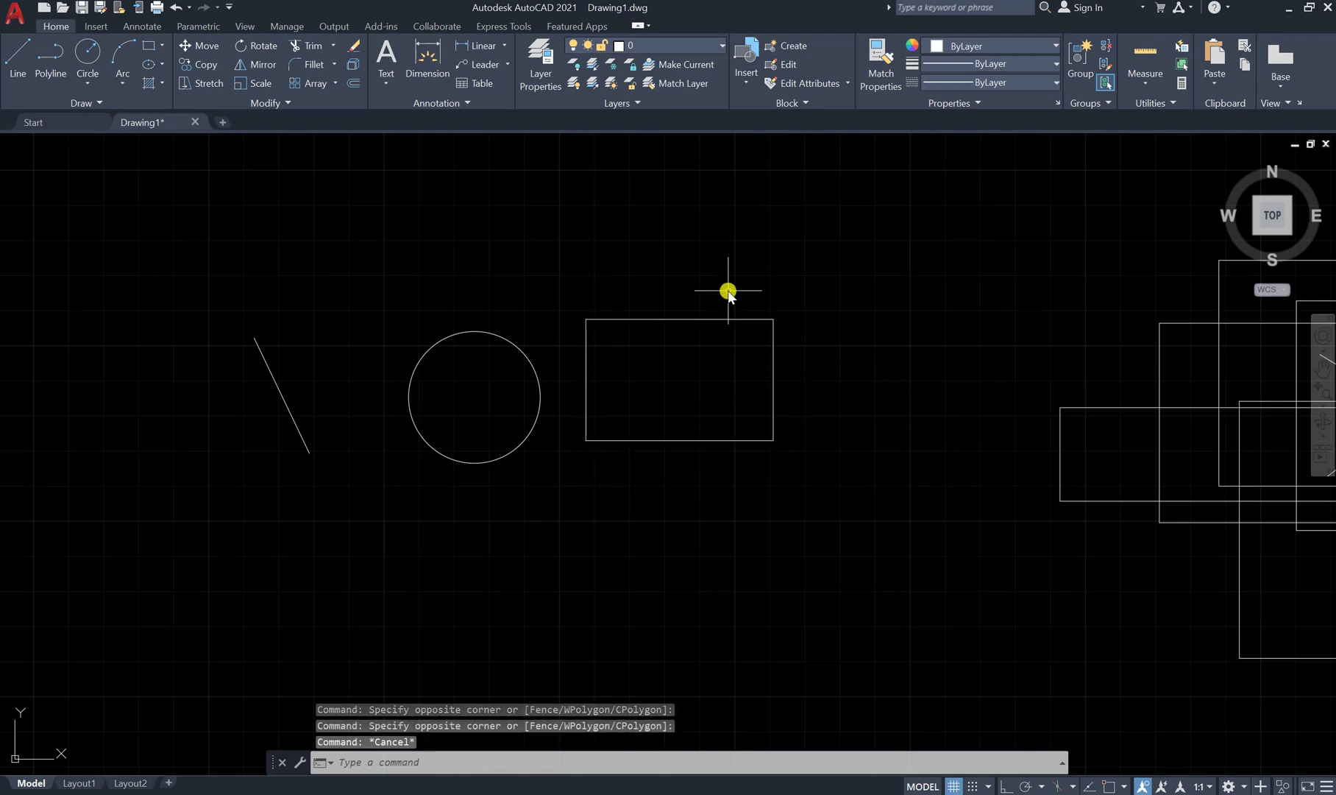
Step: Try window selections around the rectangle, then clear the selection with Escape
{"action": "left_click", "coordinate": [559, 278]}
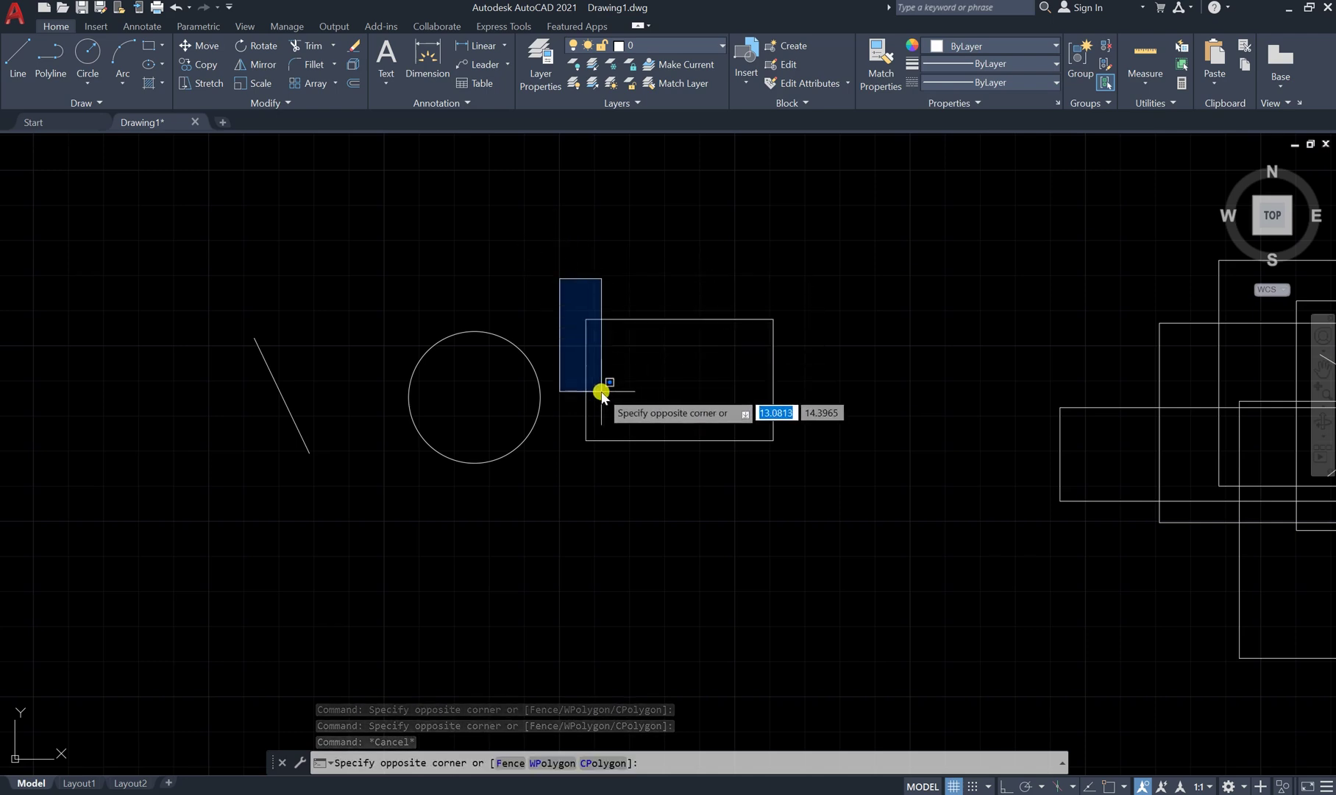
{"action": "left_click", "coordinate": [691, 471]}
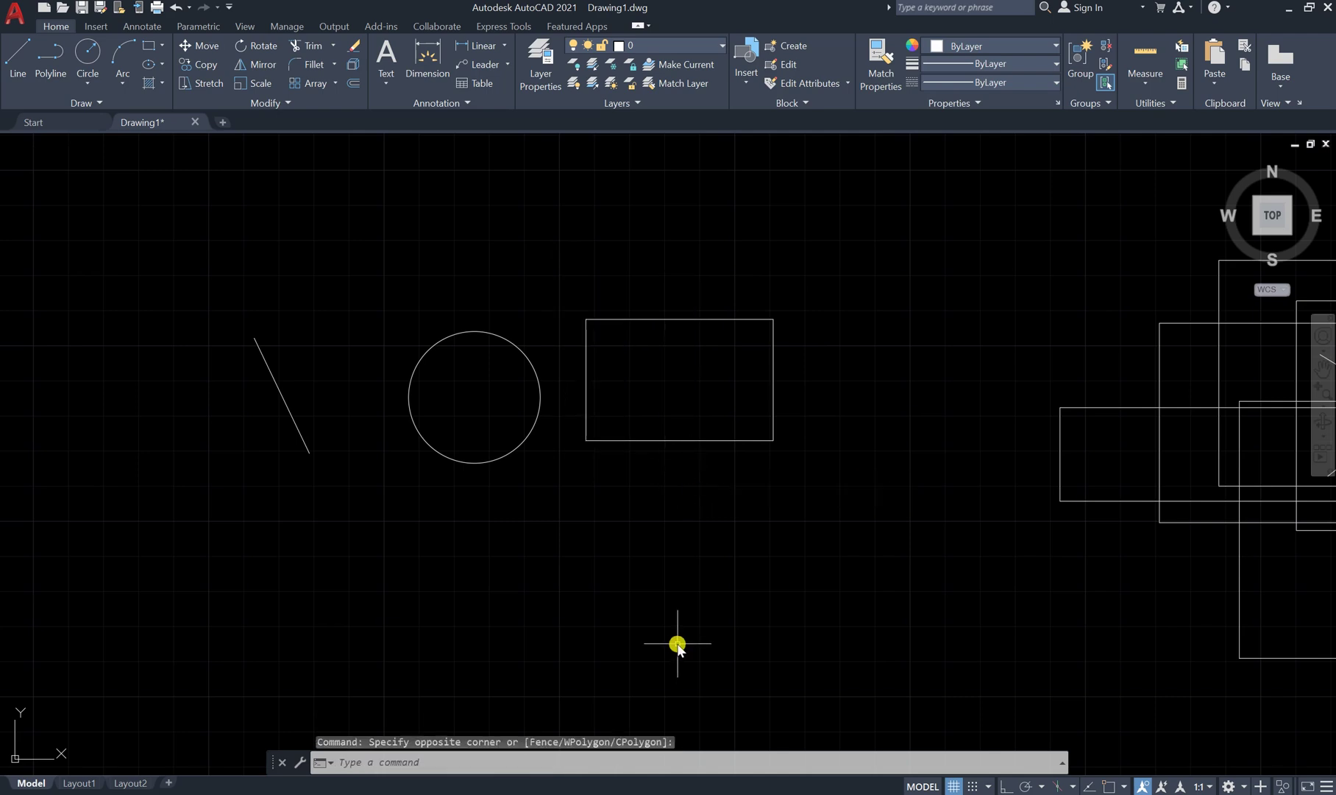
{"action": "left_click", "coordinate": [562, 261]}
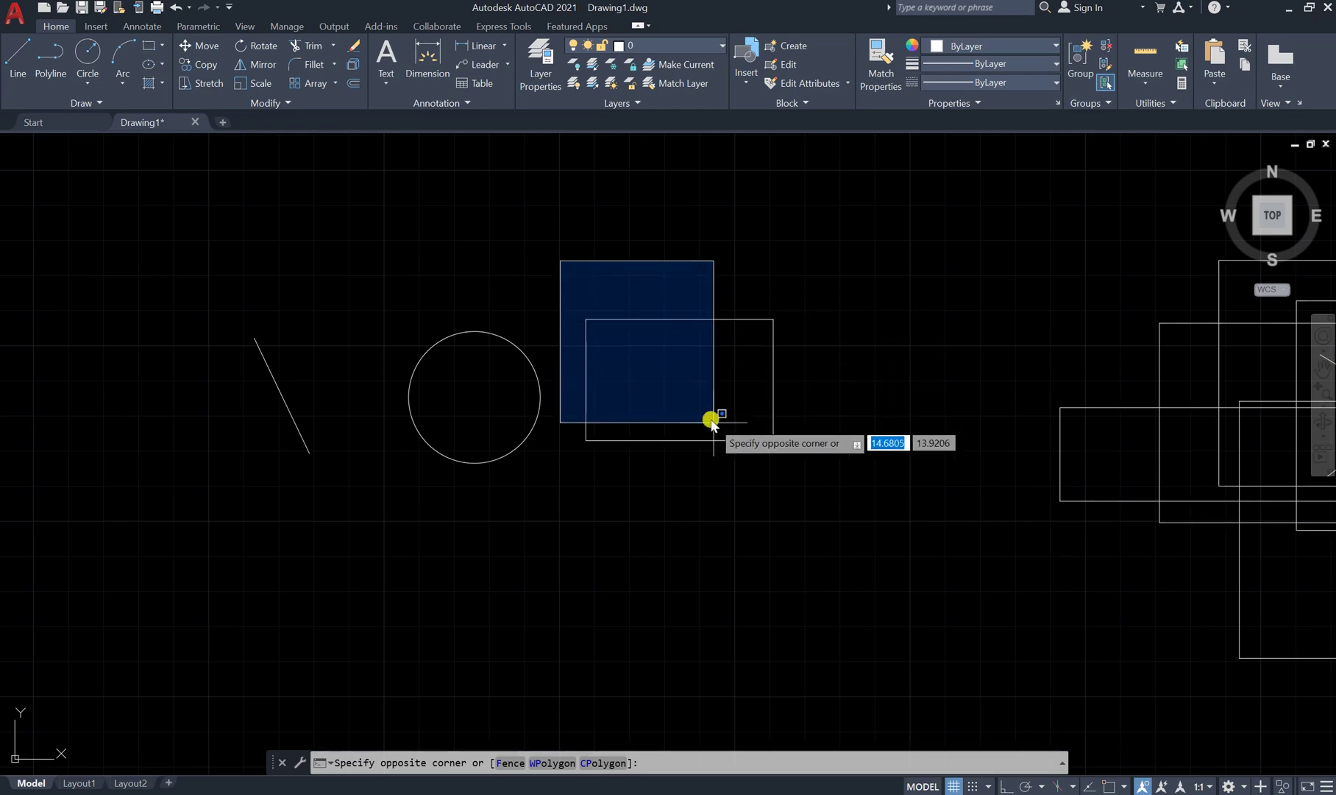
{"action": "left_click", "coordinate": [821, 480]}
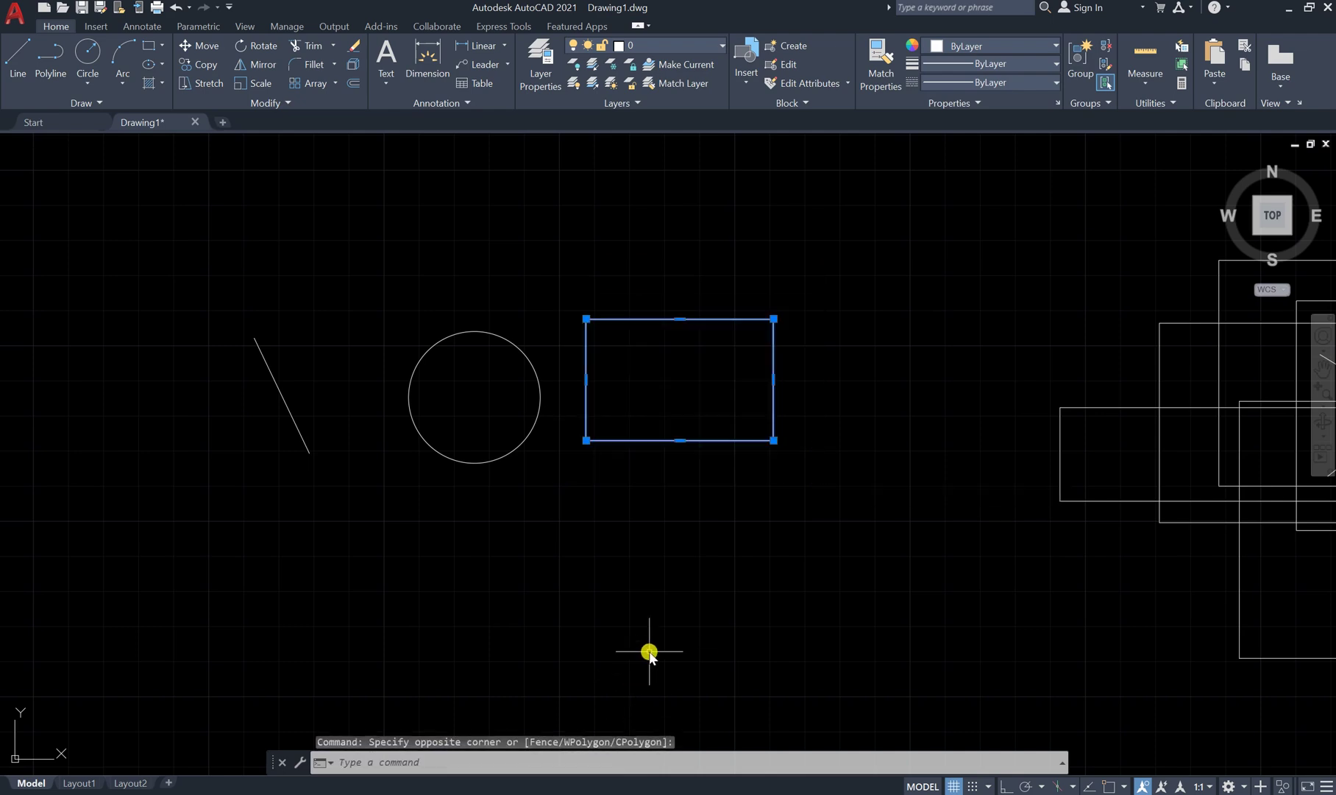
{"action": "key", "text": "Escape"}
{"action": "left_click", "coordinate": [571, 290]}
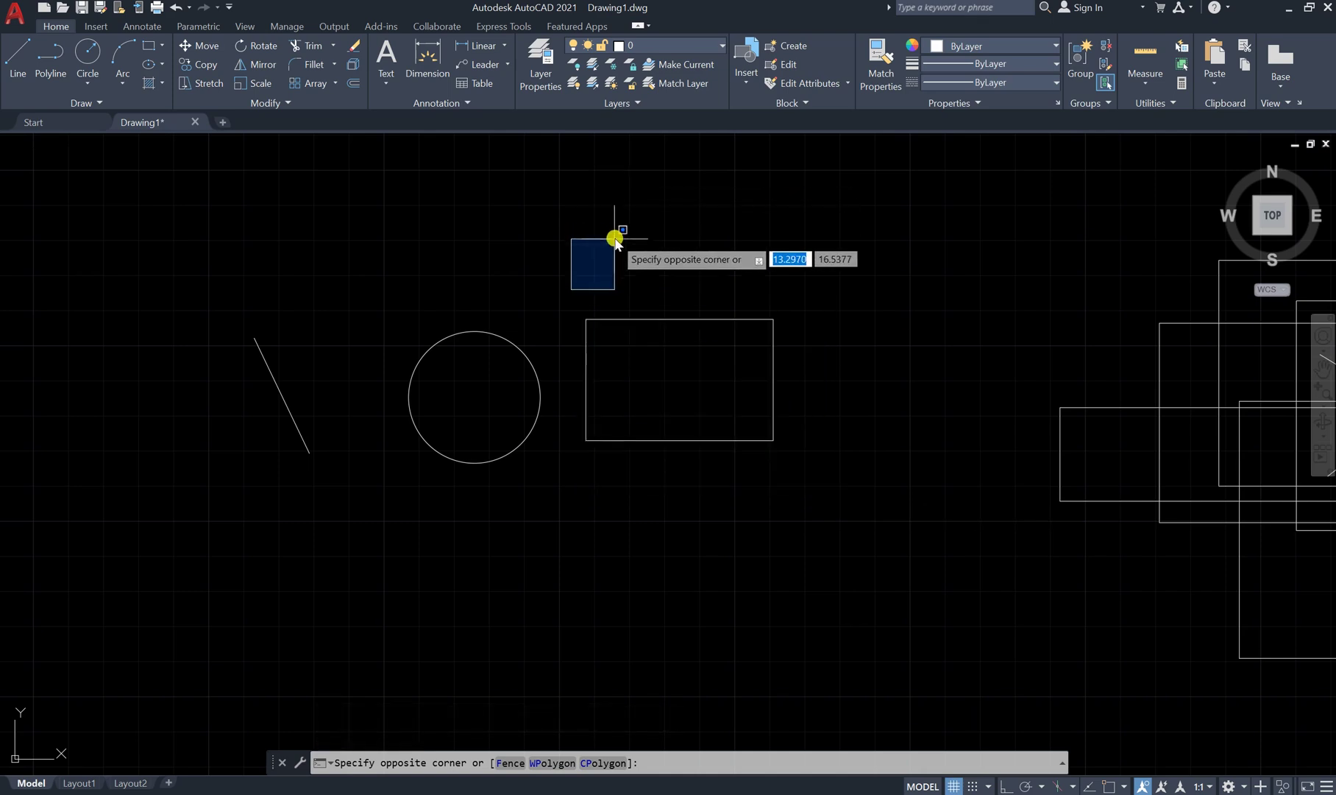
{"action": "left_click", "coordinate": [662, 239]}
Step: Window-select only the slanted line on the left, leaving the circle and rectangles unselected
{"action": "left_click", "coordinate": [157, 193]}
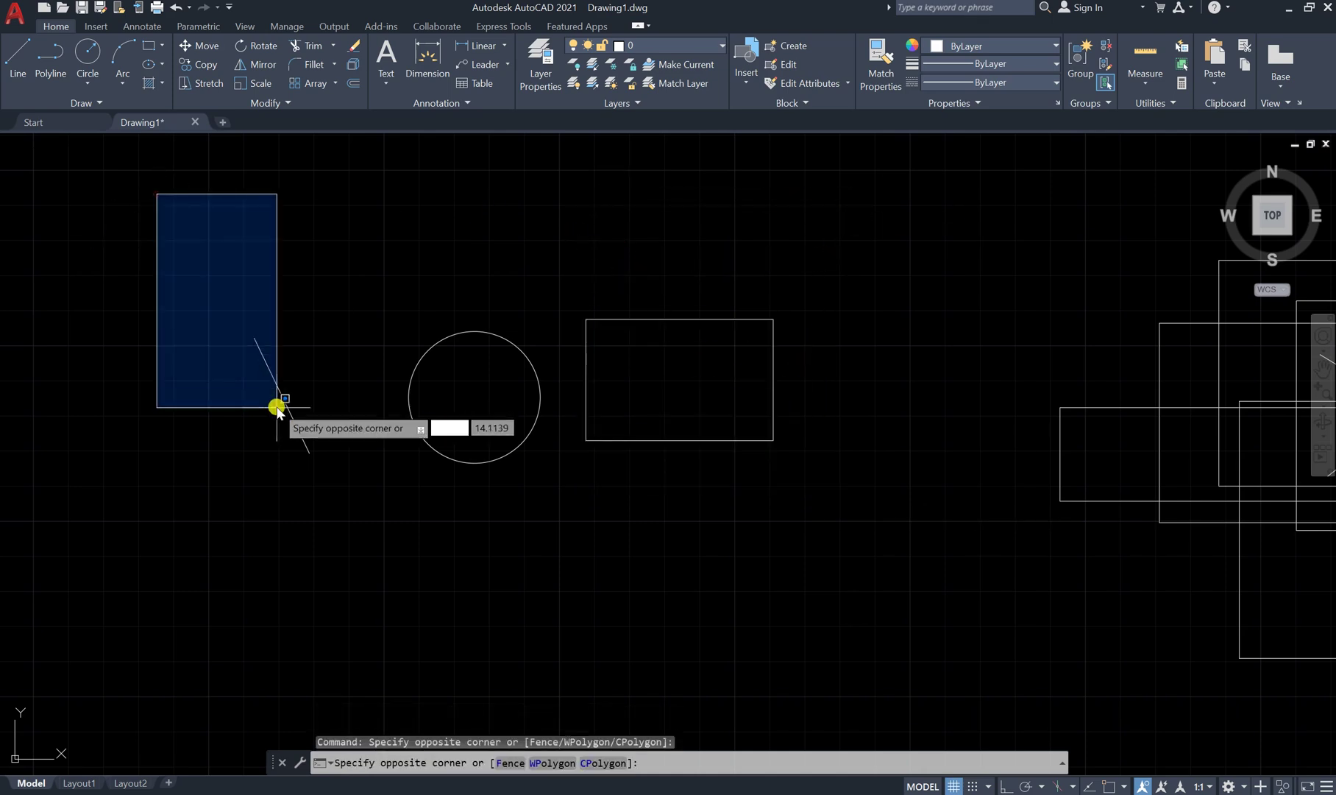
{"action": "left_click", "coordinate": [482, 571]}
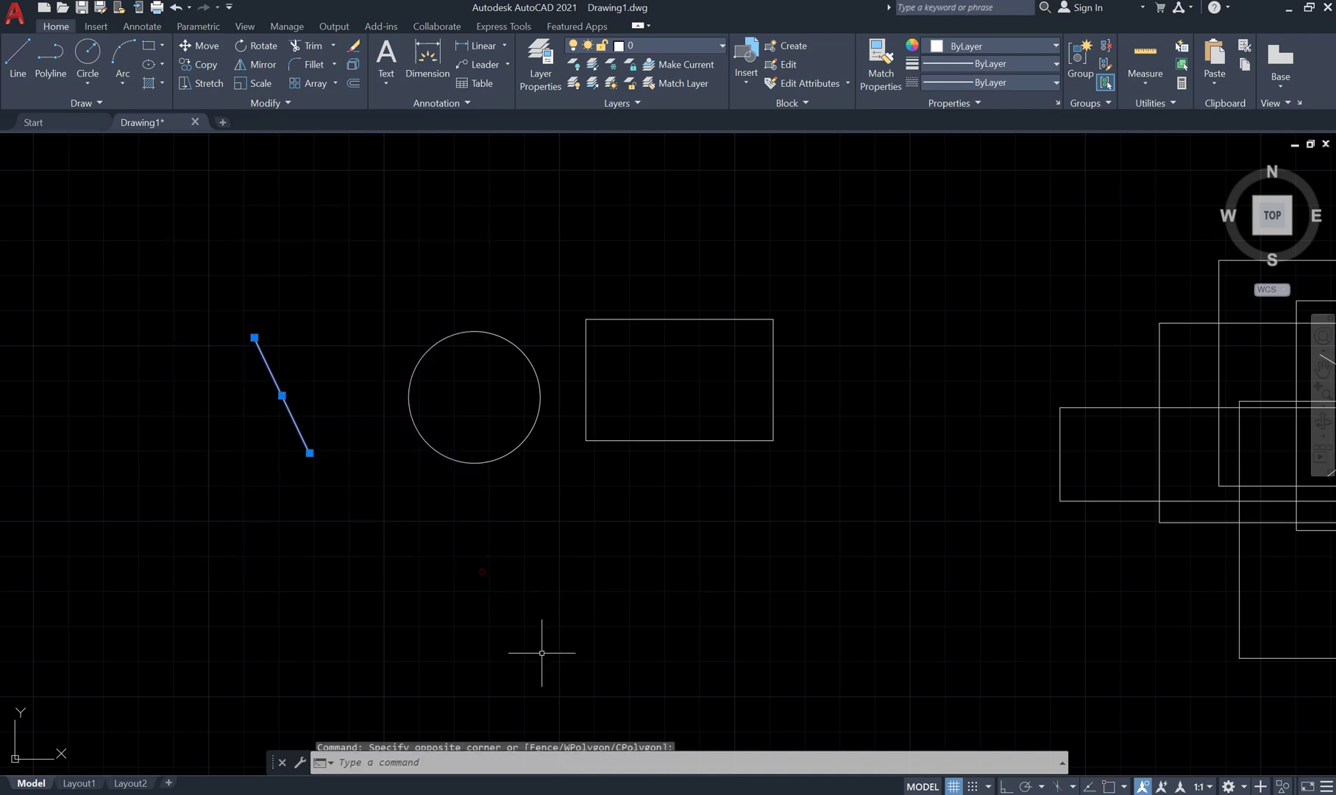
{"action": "left_click", "coordinate": [576, 210]}
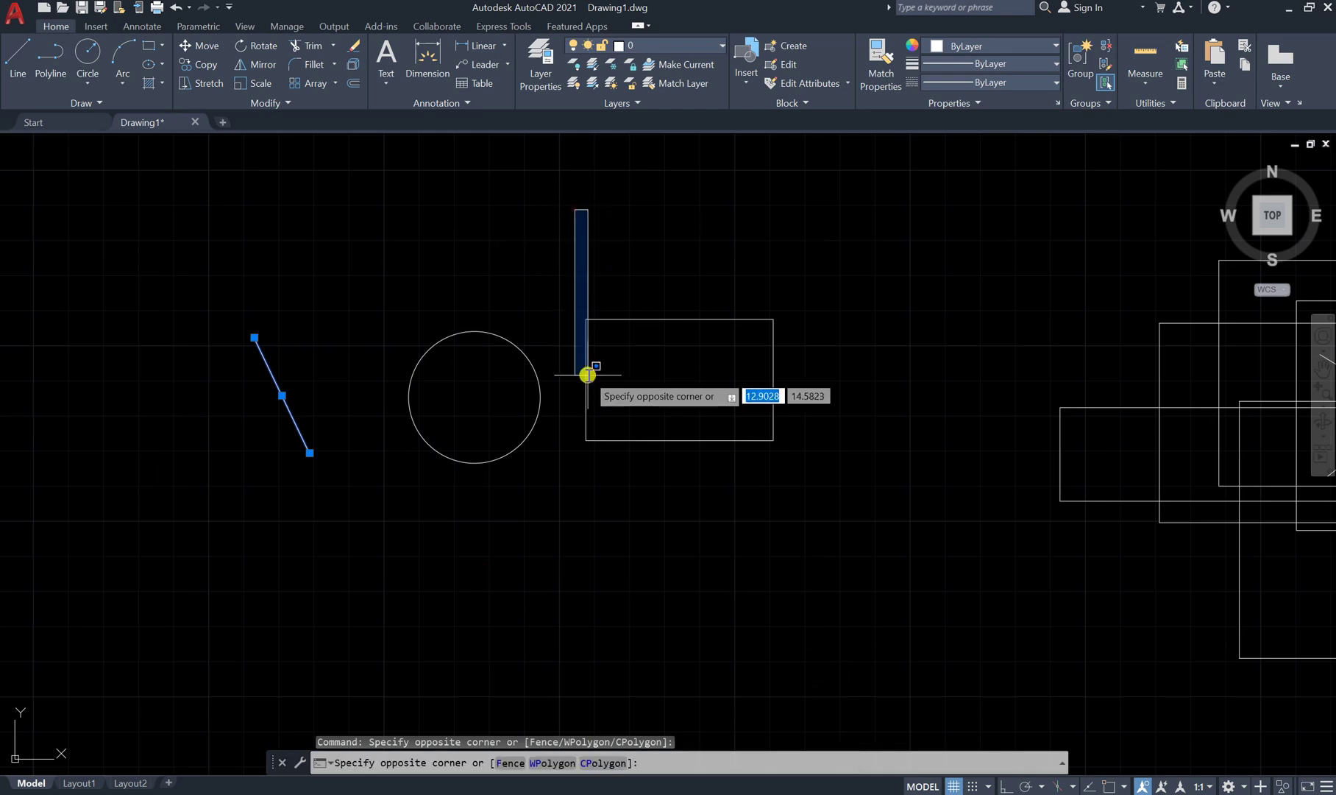
{"action": "key", "text": "Escape"}
{"action": "left_click", "coordinate": [570, 224]}
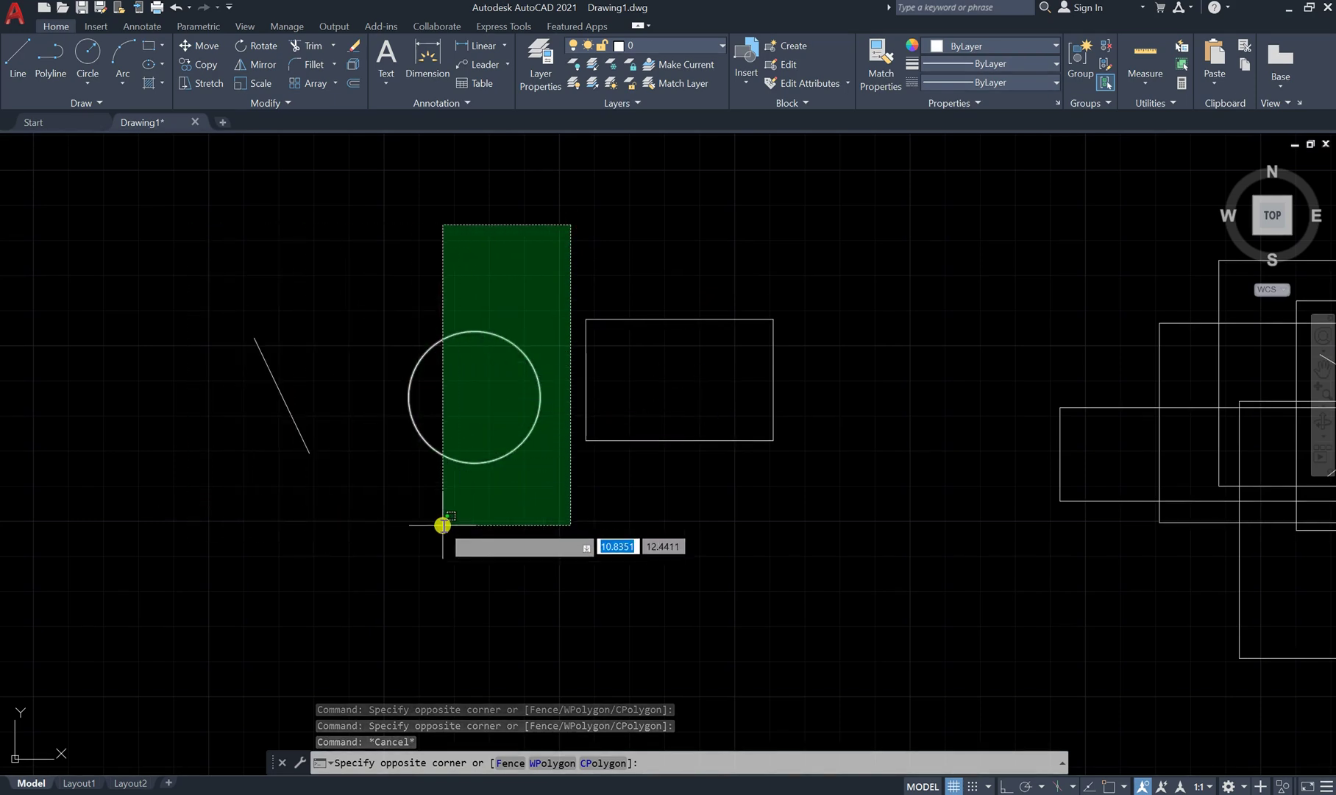
{"action": "left_click", "coordinate": [276, 542]}
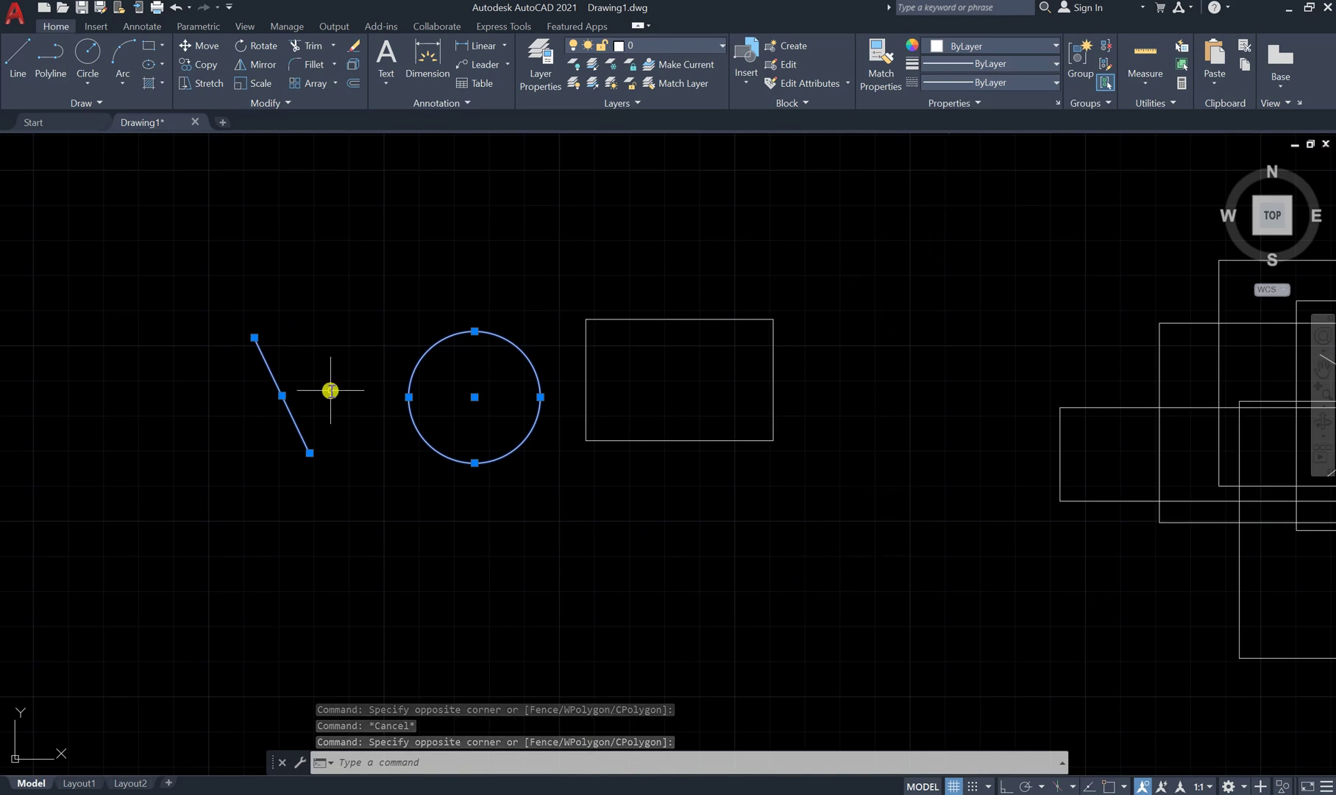
{"action": "key", "text": "Escape"}
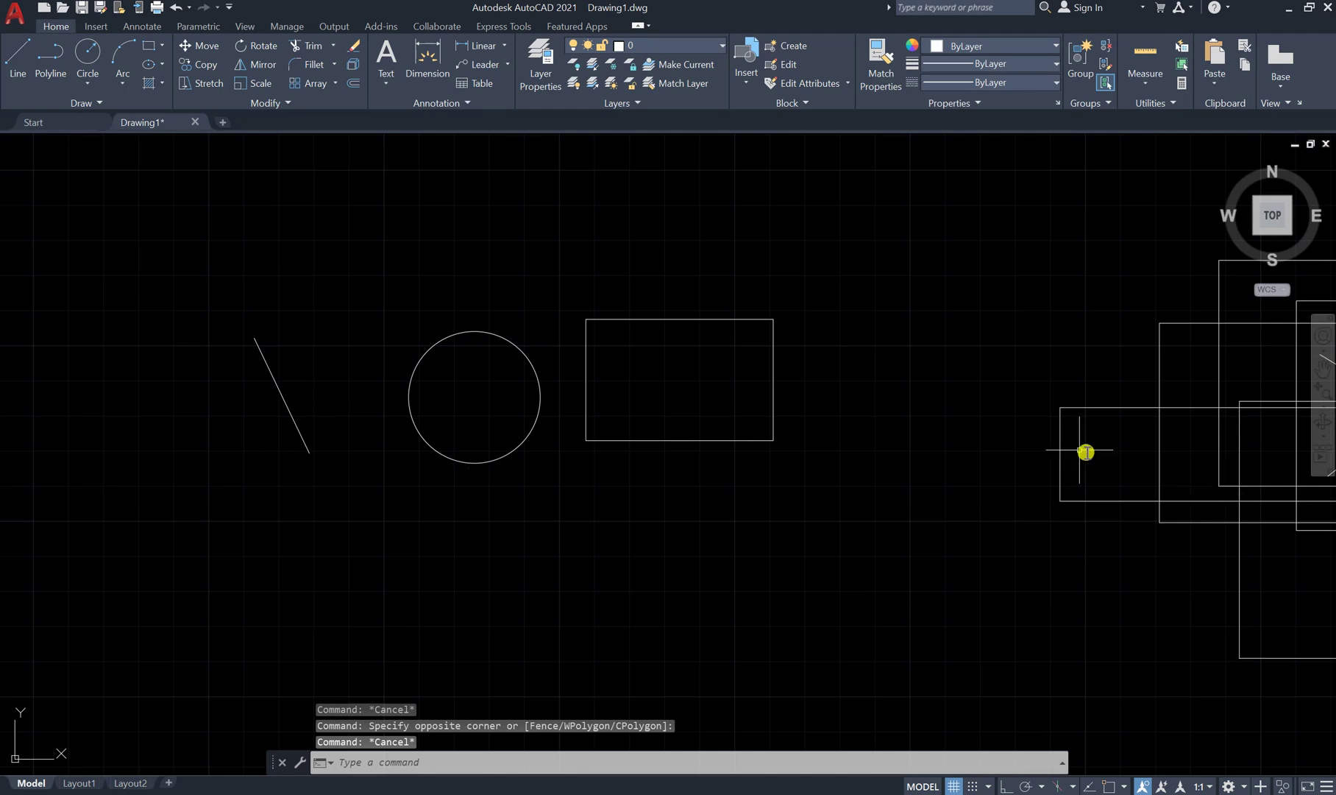
Step: Move to the rectangle cluster, window-select the two crossing diagonal lines and delete them
{"action": "middle_click_drag", "start_coordinate": [963, 382], "coordinate": [373, 397]}
{"action": "middle_click_drag", "start_coordinate": [903, 514], "coordinate": [719, 486]}
{"action": "scroll", "coordinate": [647, 468], "scroll_direction": "up", "scroll_amount": 2}
{"action": "scroll", "coordinate": [665, 403], "scroll_direction": "down", "scroll_amount": 2}
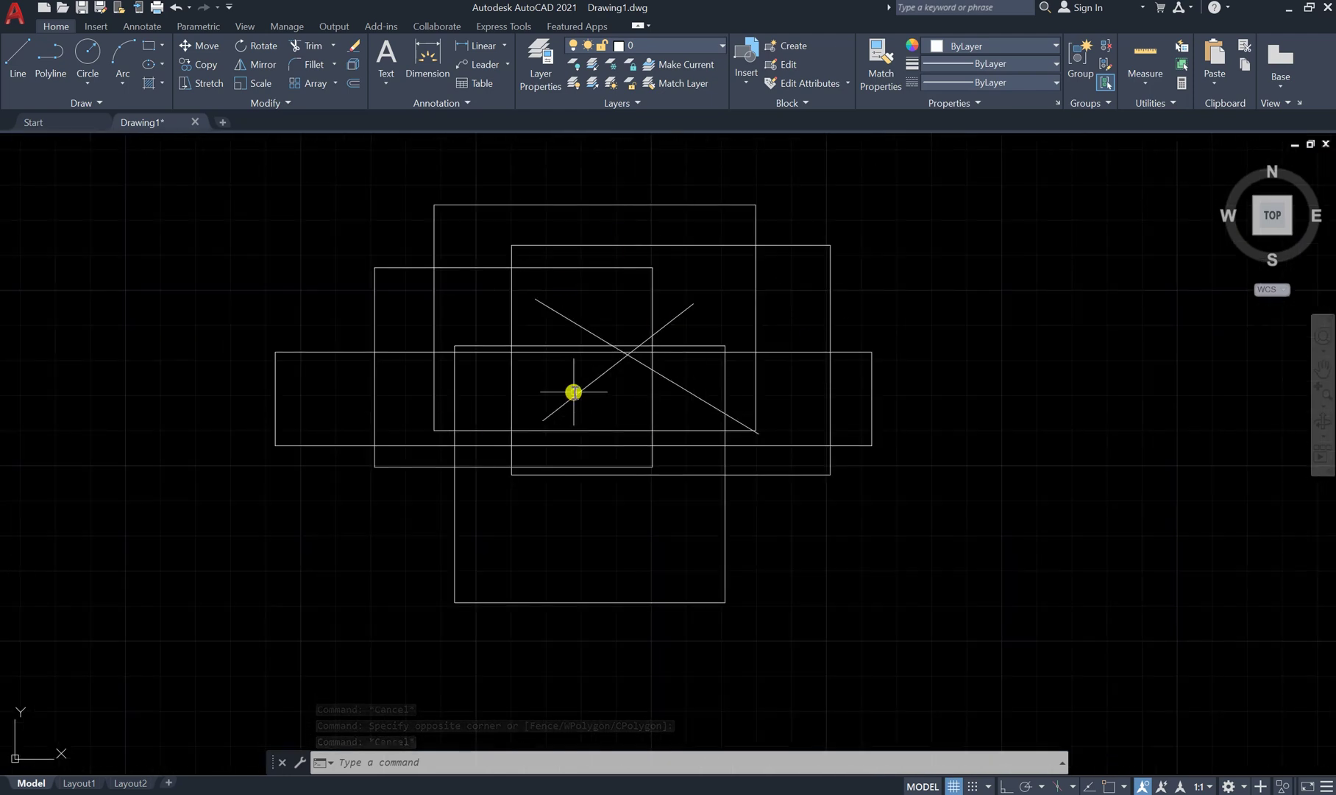
{"action": "scroll", "coordinate": [561, 422], "scroll_direction": "up", "scroll_amount": 2}
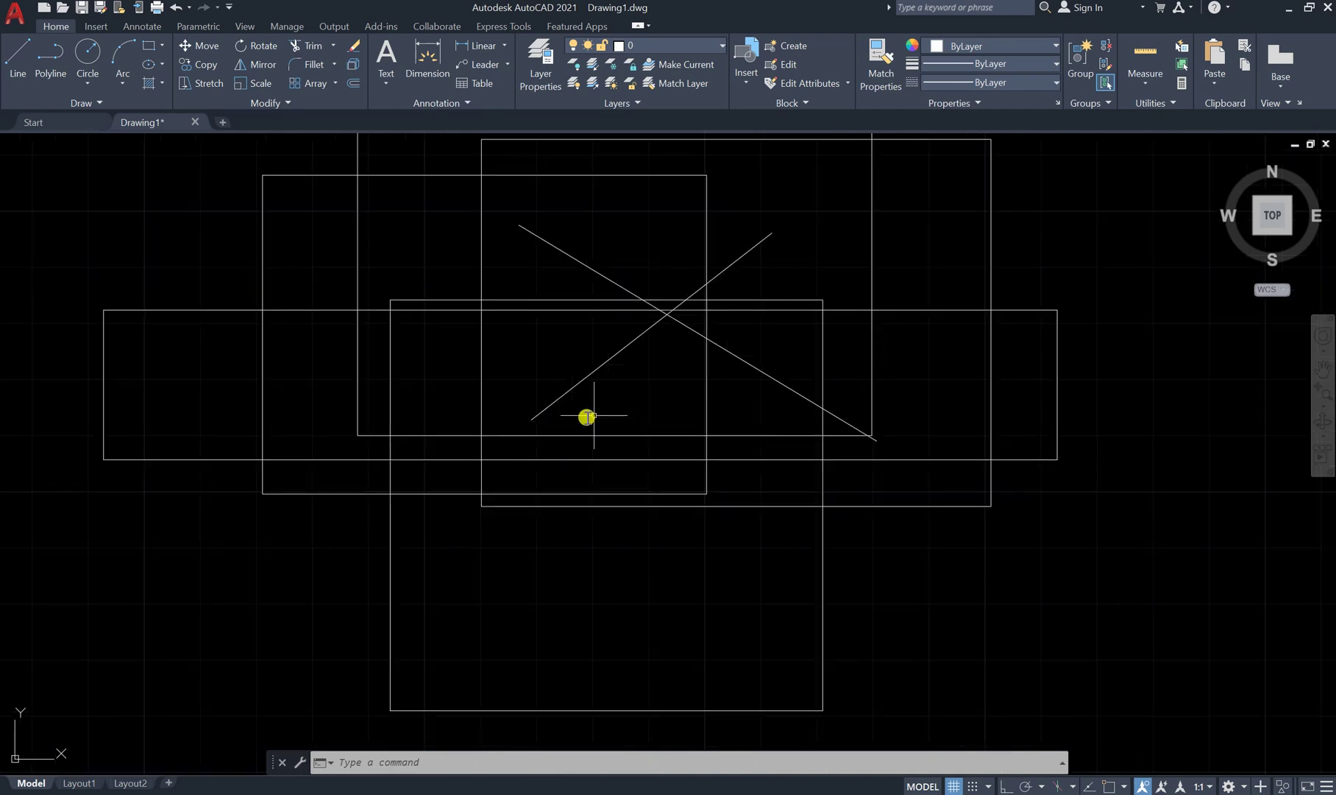
{"action": "scroll", "coordinate": [613, 373], "scroll_direction": "down", "scroll_amount": 2}
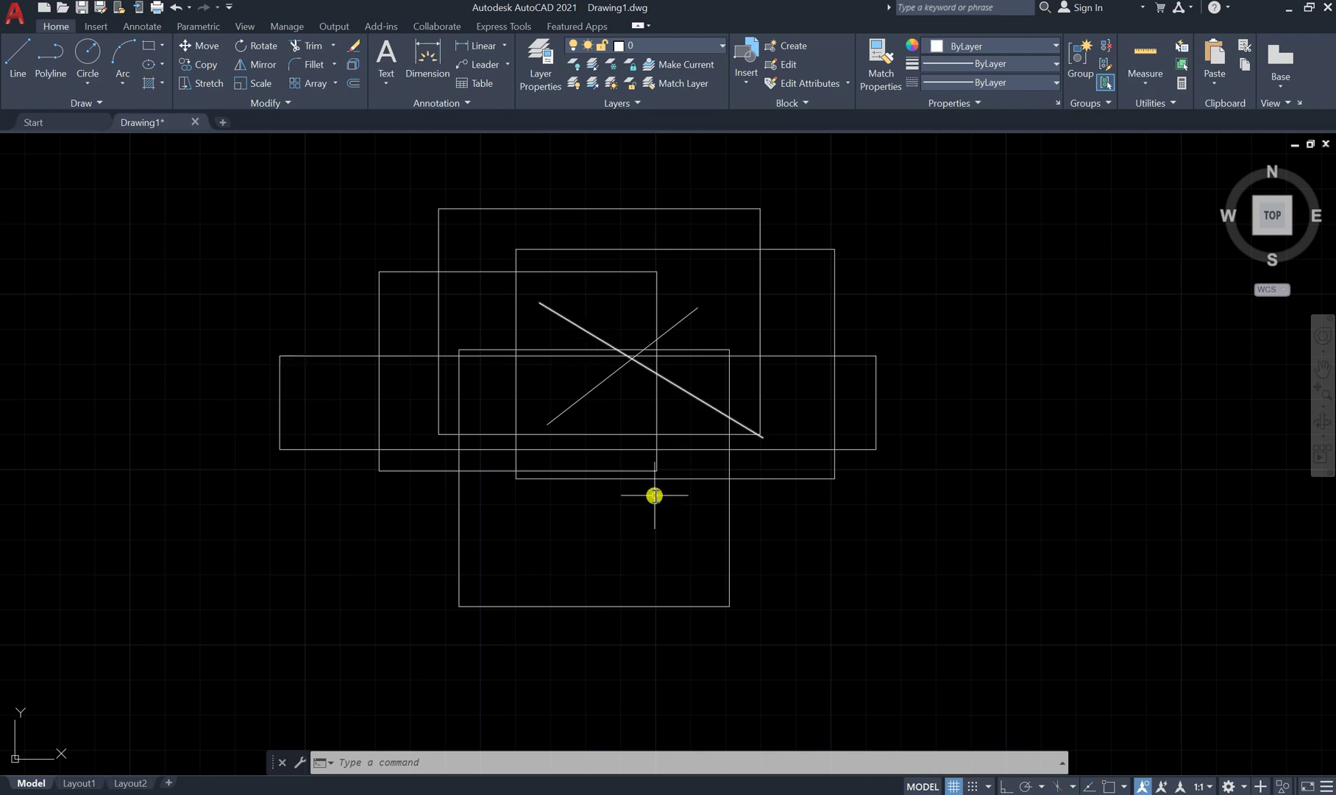
{"action": "left_click", "coordinate": [520, 283]}
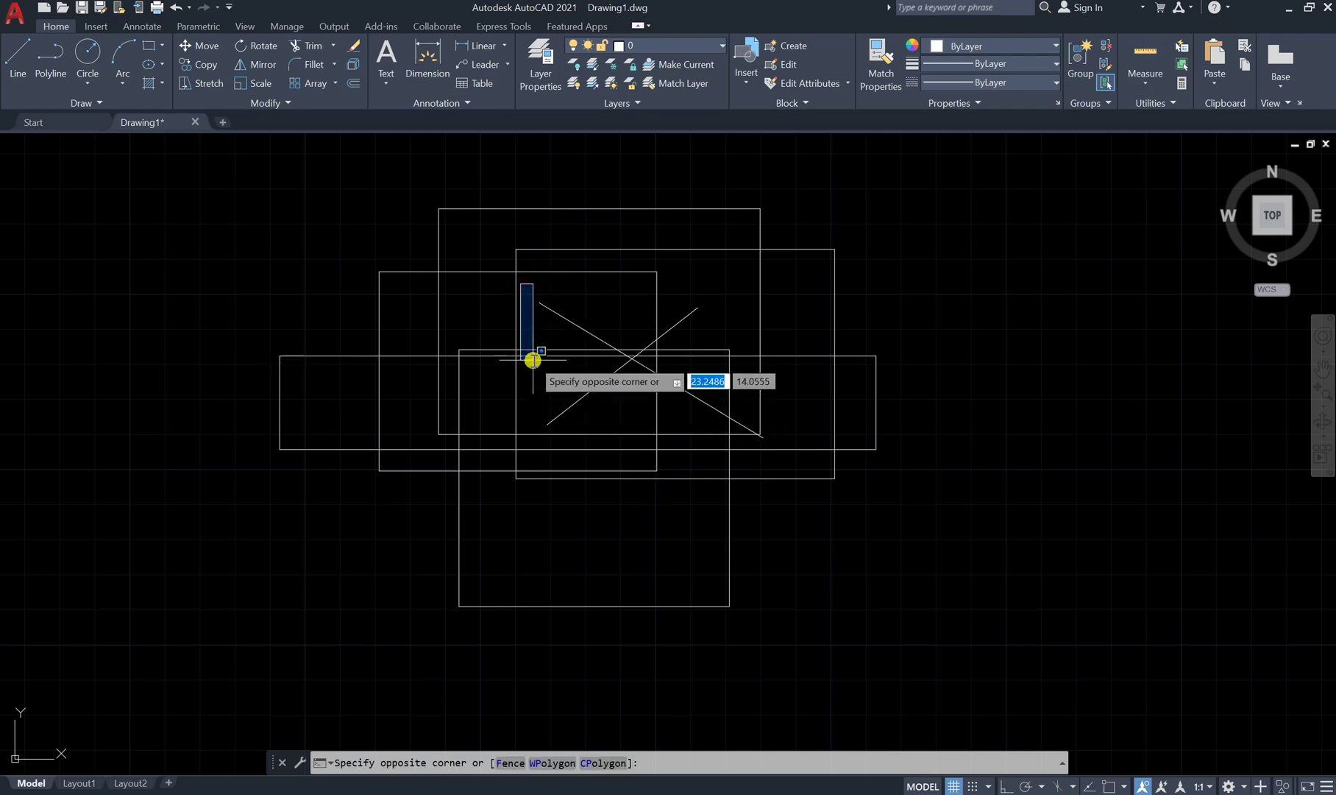
{"action": "left_click", "coordinate": [766, 440]}
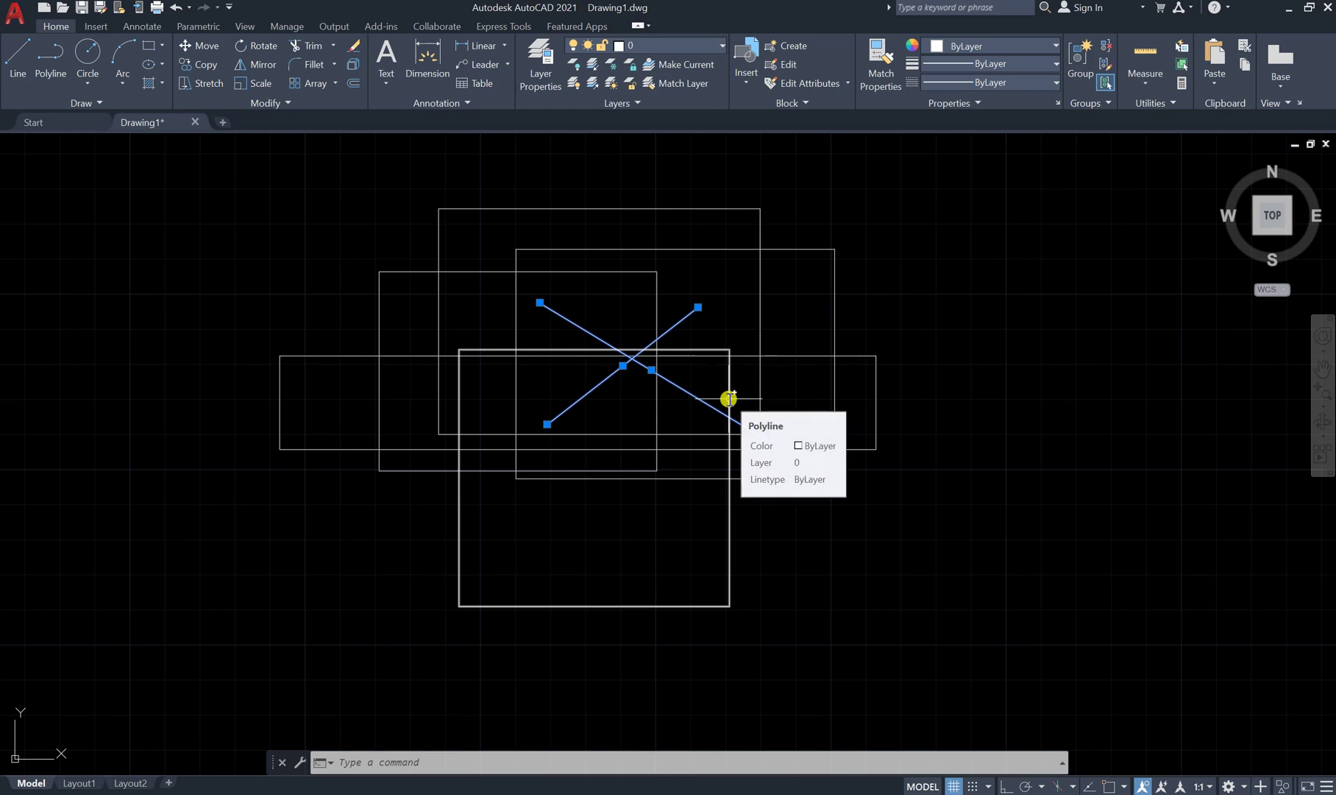
{"action": "key", "text": "Delete"}
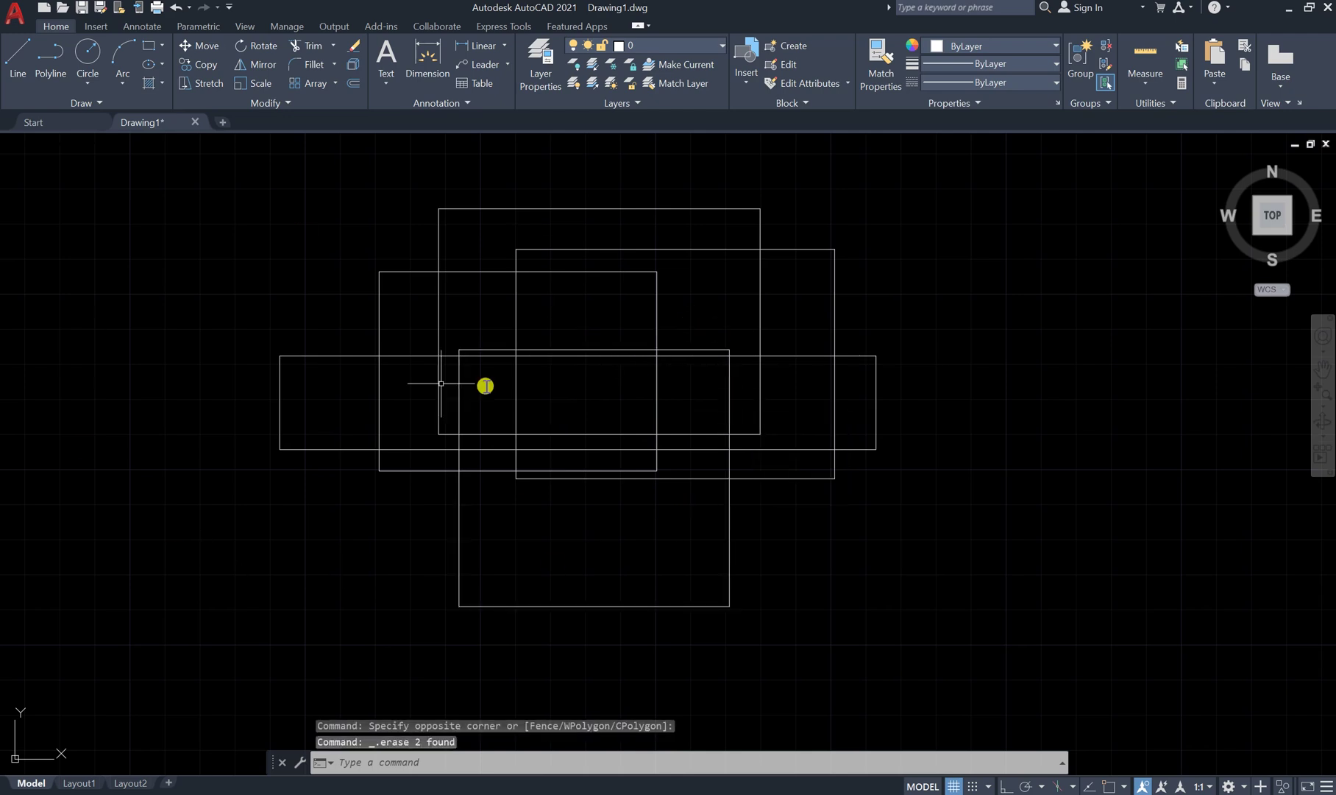
{"action": "scroll", "coordinate": [482, 565], "scroll_direction": "down", "scroll_amount": 2}
Step: Catch all five overlapping rectangles in a right-to-left crossing window and delete them
{"action": "scroll", "coordinate": [487, 566], "scroll_direction": "up", "scroll_amount": 2}
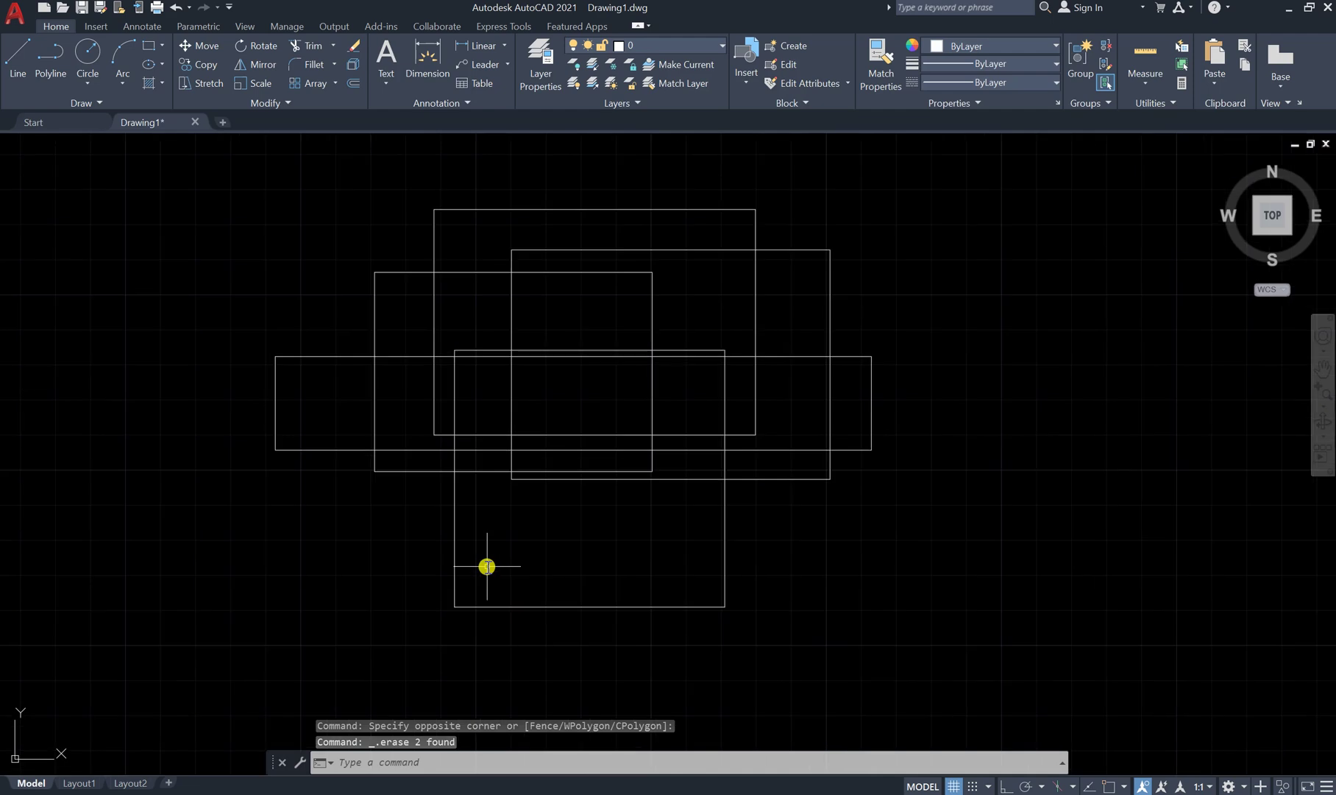
{"action": "left_click", "coordinate": [1033, 183]}
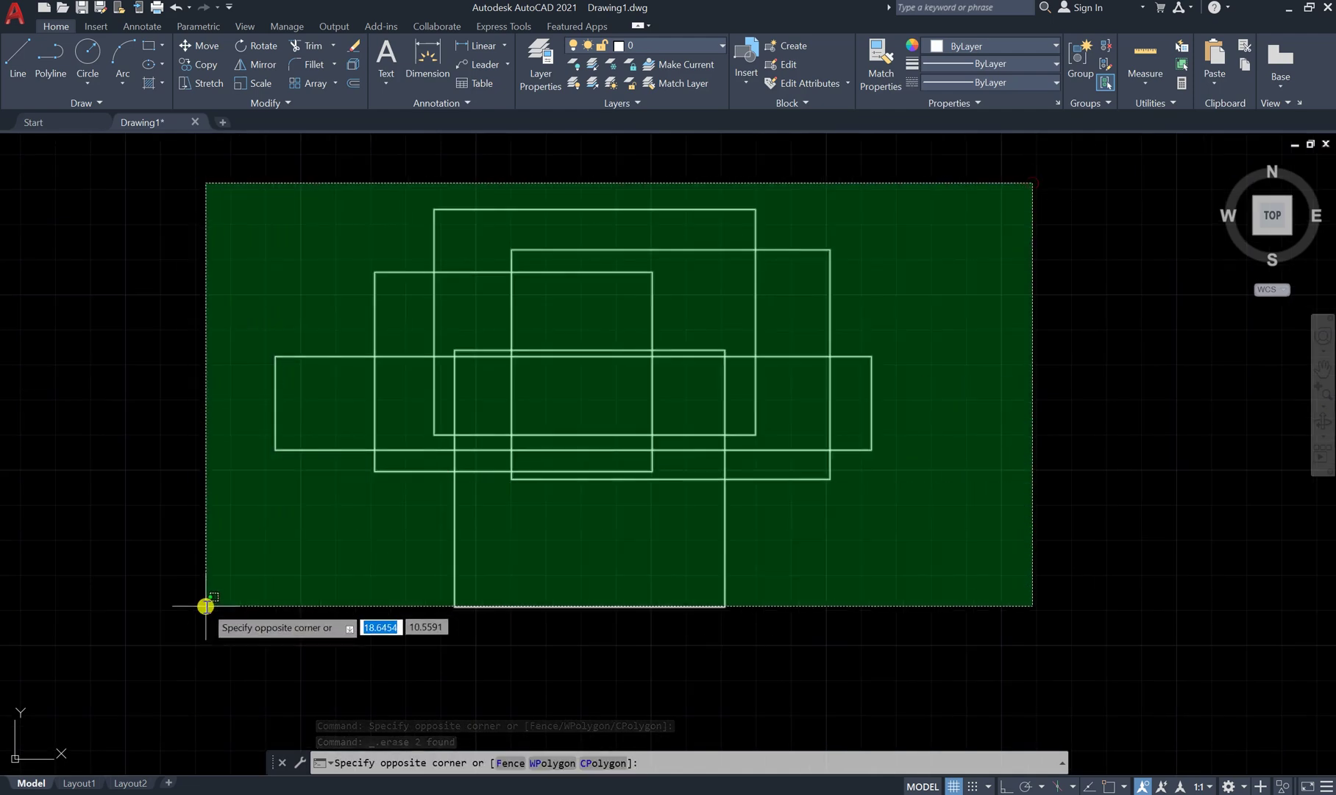
{"action": "left_click", "coordinate": [211, 620]}
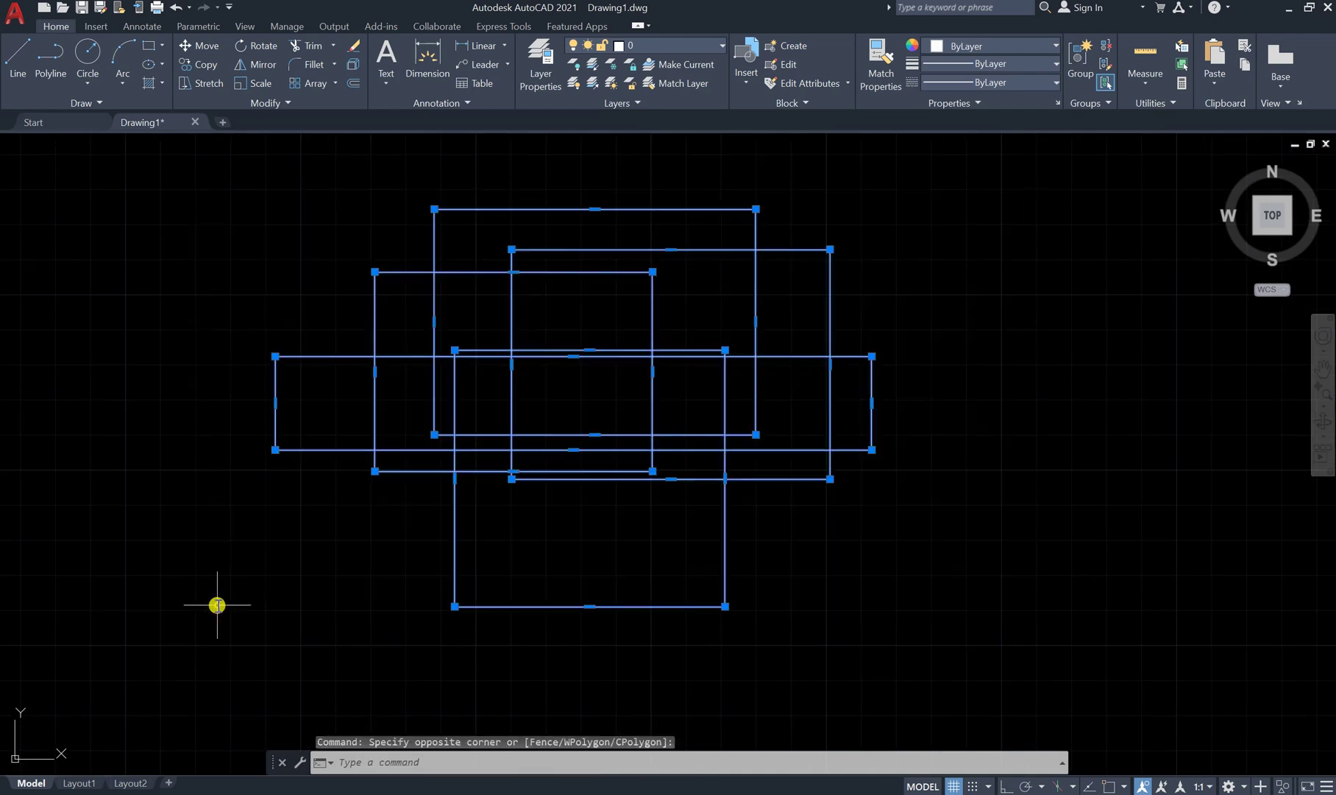
{"action": "key", "text": "Delete"}
{"action": "scroll", "coordinate": [230, 498], "scroll_direction": "down", "scroll_amount": 3}
{"action": "scroll", "coordinate": [289, 456], "scroll_direction": "up", "scroll_amount": 3}
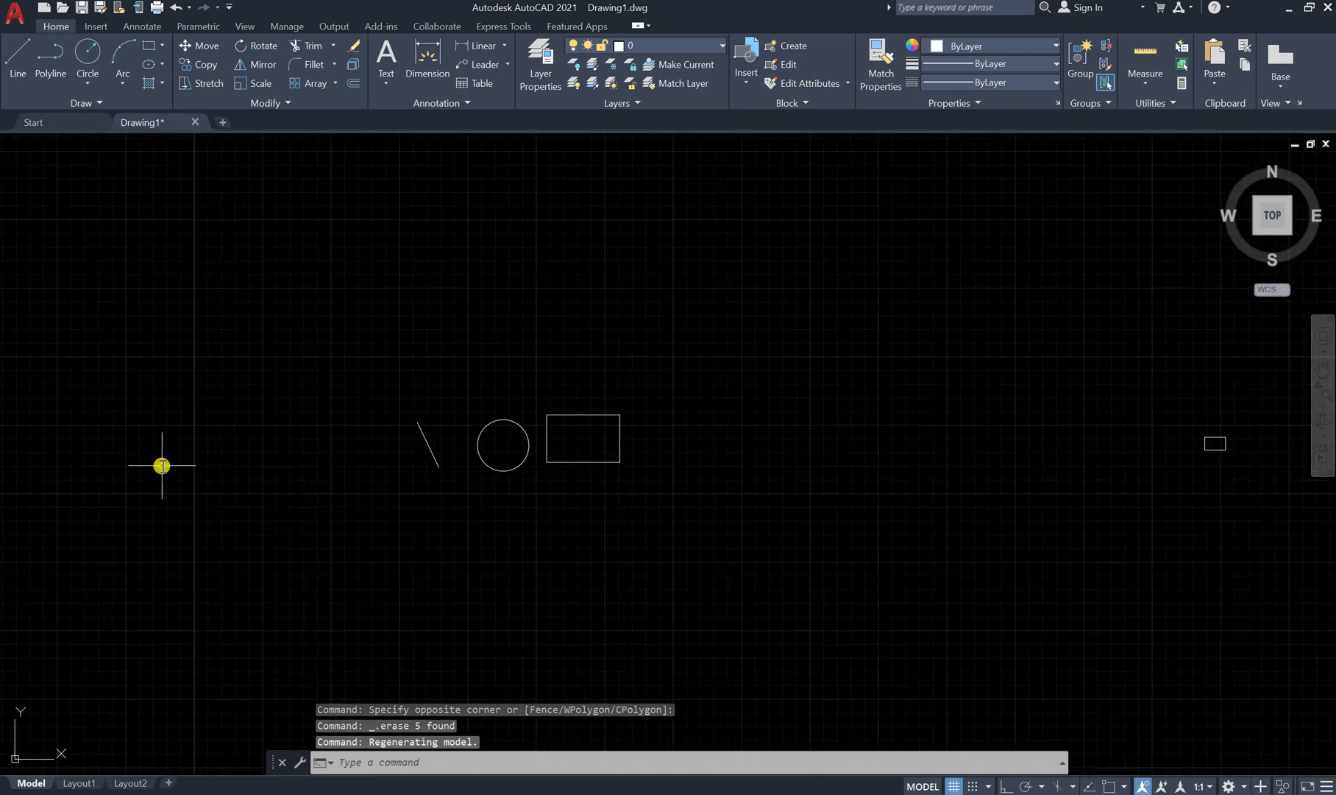
{"action": "scroll", "coordinate": [570, 468], "scroll_direction": "up", "scroll_amount": 4}
Step: Select the circle with a small crossing window and delete it
{"action": "left_click", "coordinate": [449, 436]}
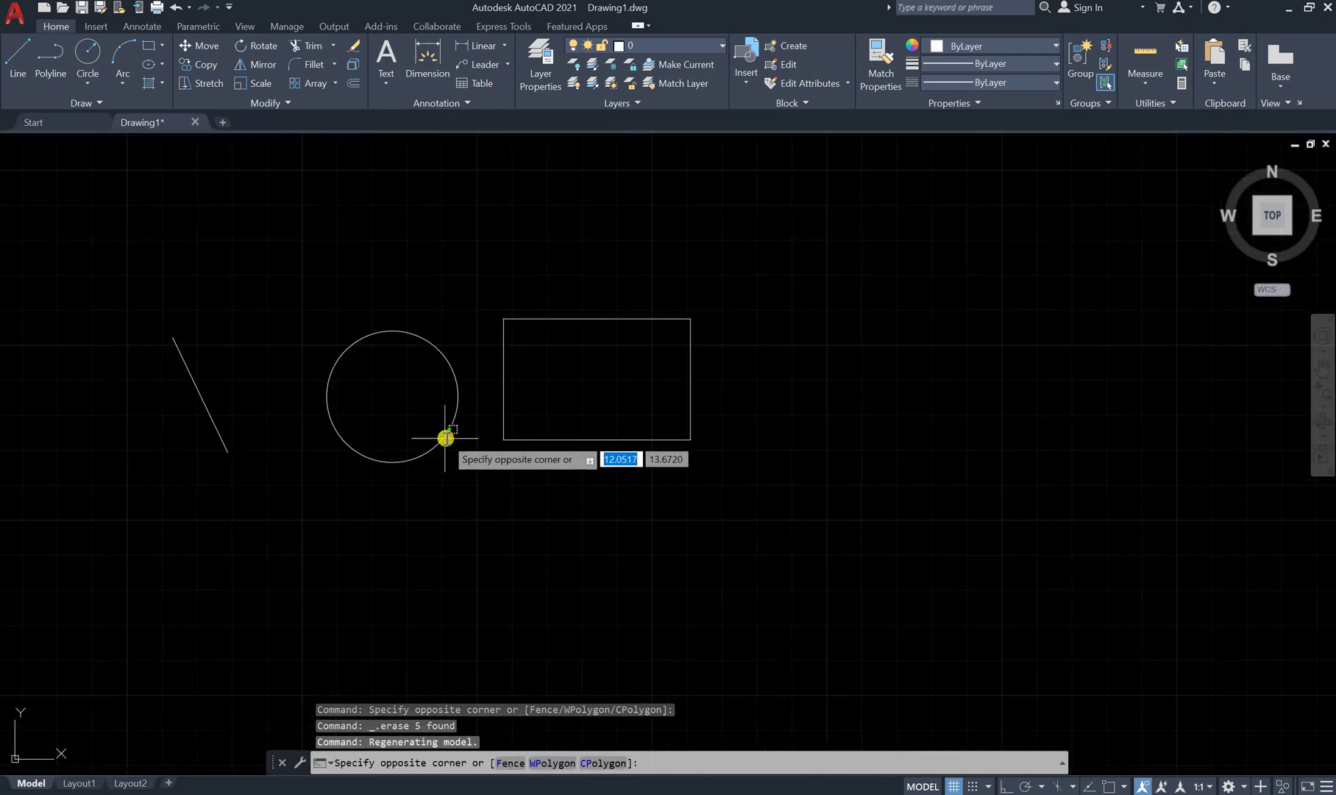
{"action": "left_click", "coordinate": [442, 441]}
{"action": "key", "text": "Delete"}
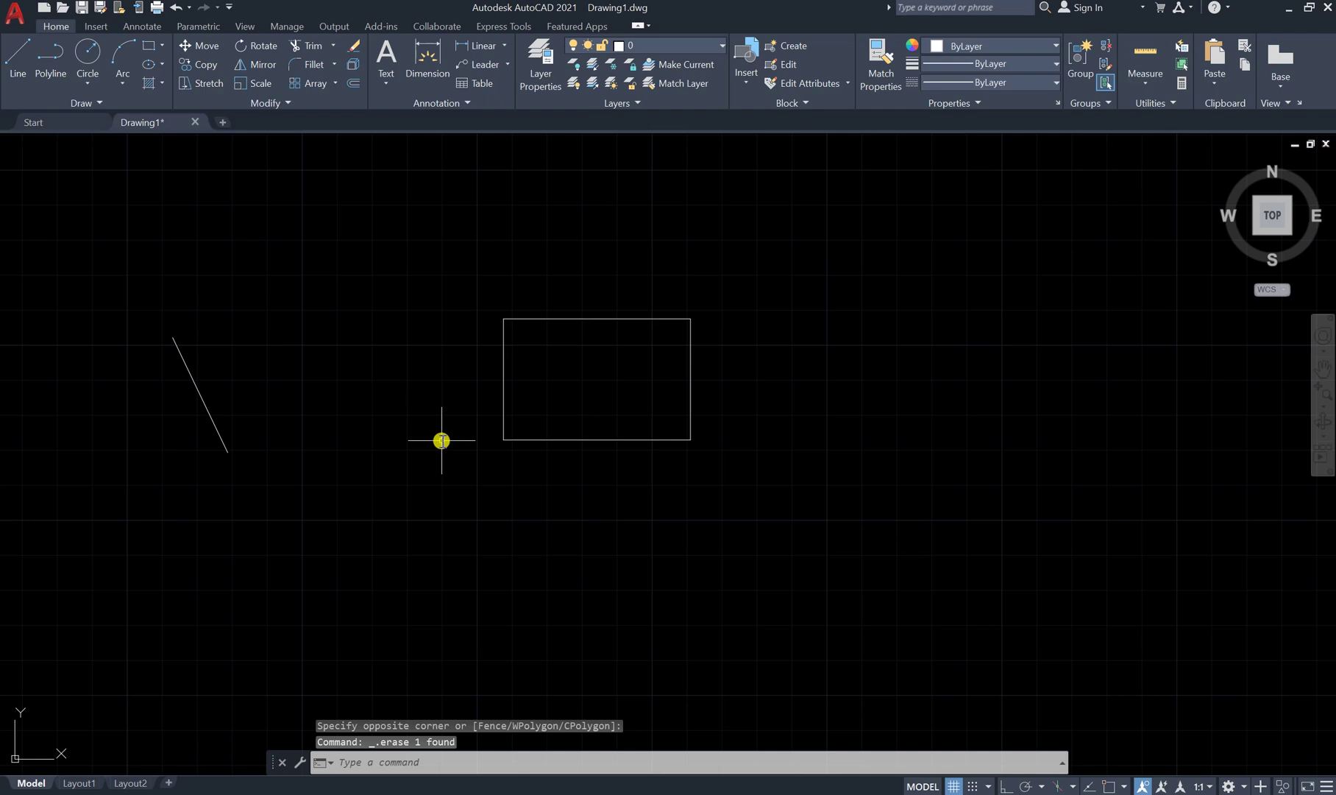
{"action": "scroll", "coordinate": [360, 499], "scroll_direction": "down", "scroll_amount": 4}
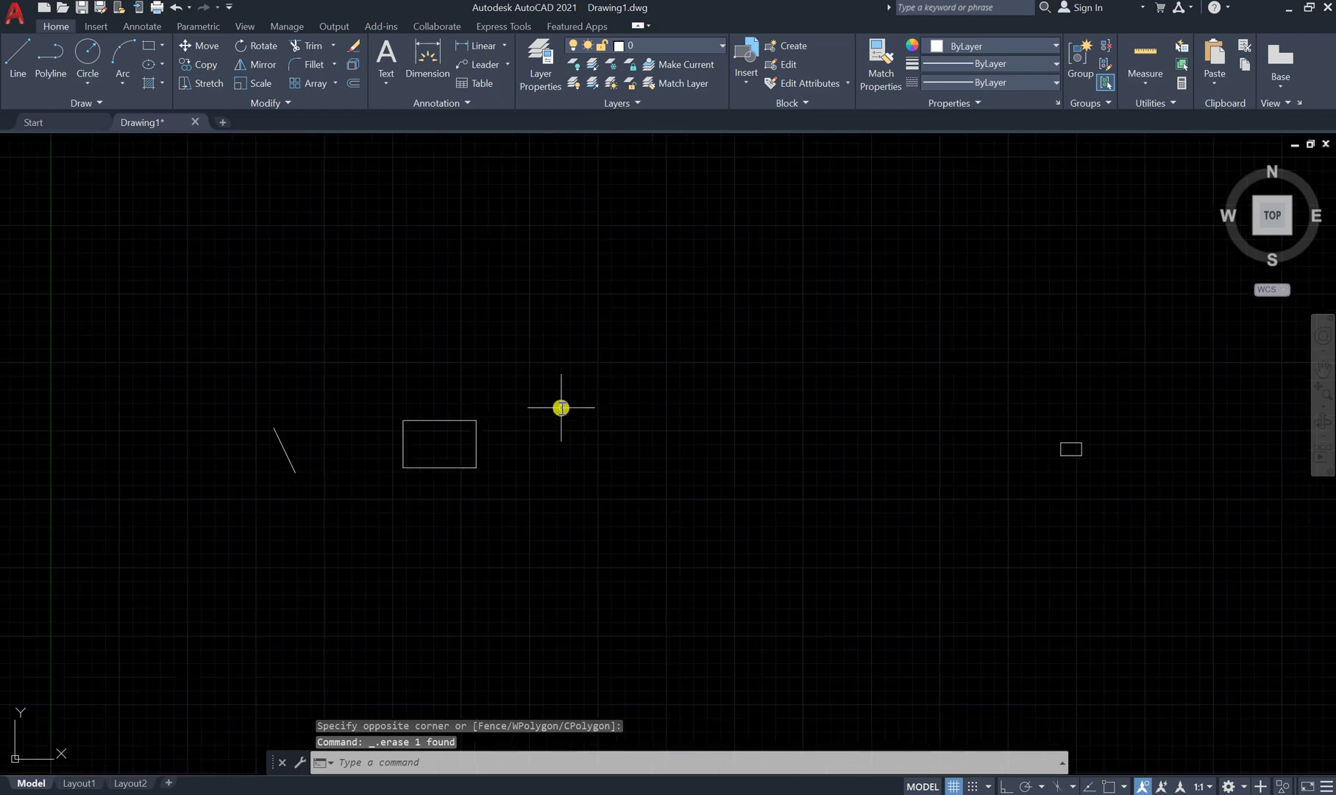
Step: Crossing-select and delete the line with the rectangle, then the small rectangle
{"action": "left_click", "coordinate": [590, 387]}
{"action": "left_click", "coordinate": [183, 605]}
{"action": "key", "text": "Delete"}
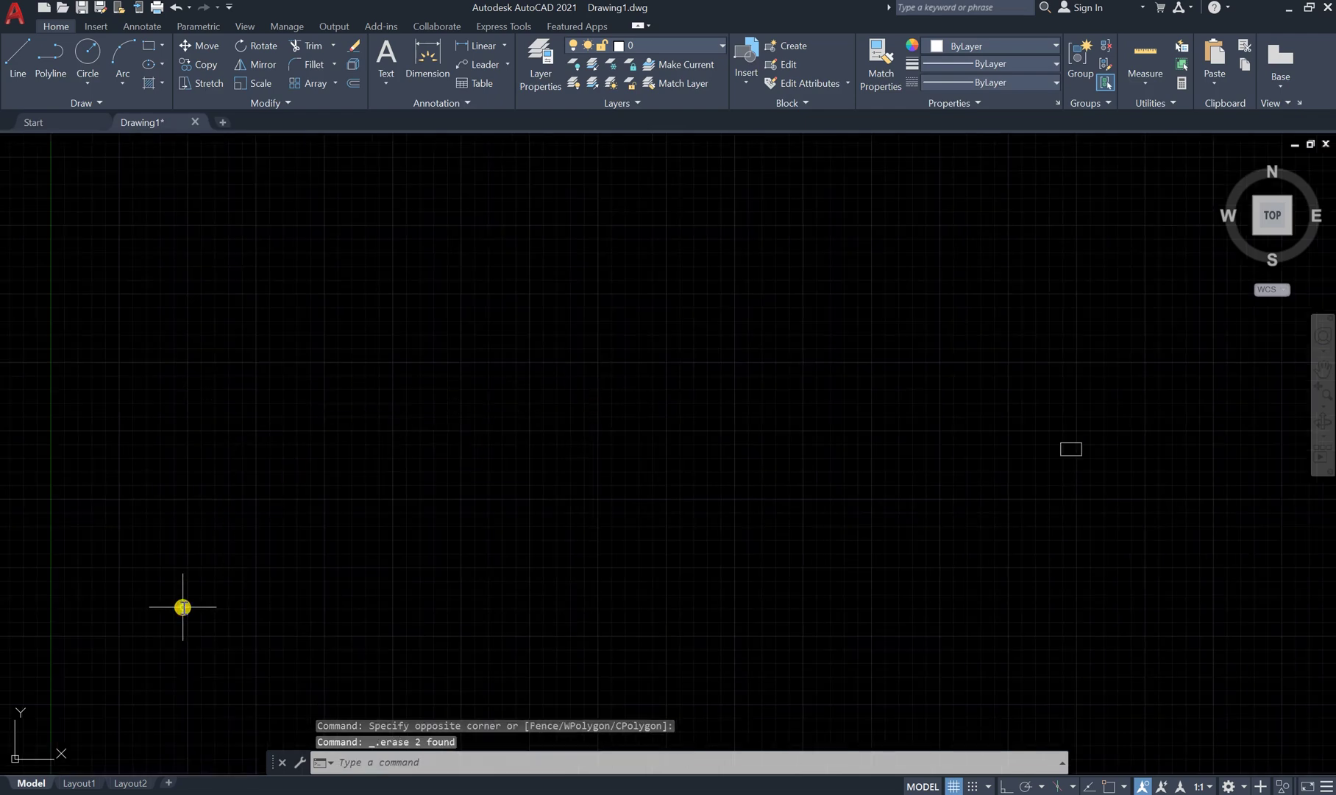
{"action": "left_click", "coordinate": [1173, 390]}
{"action": "left_click", "coordinate": [966, 543]}
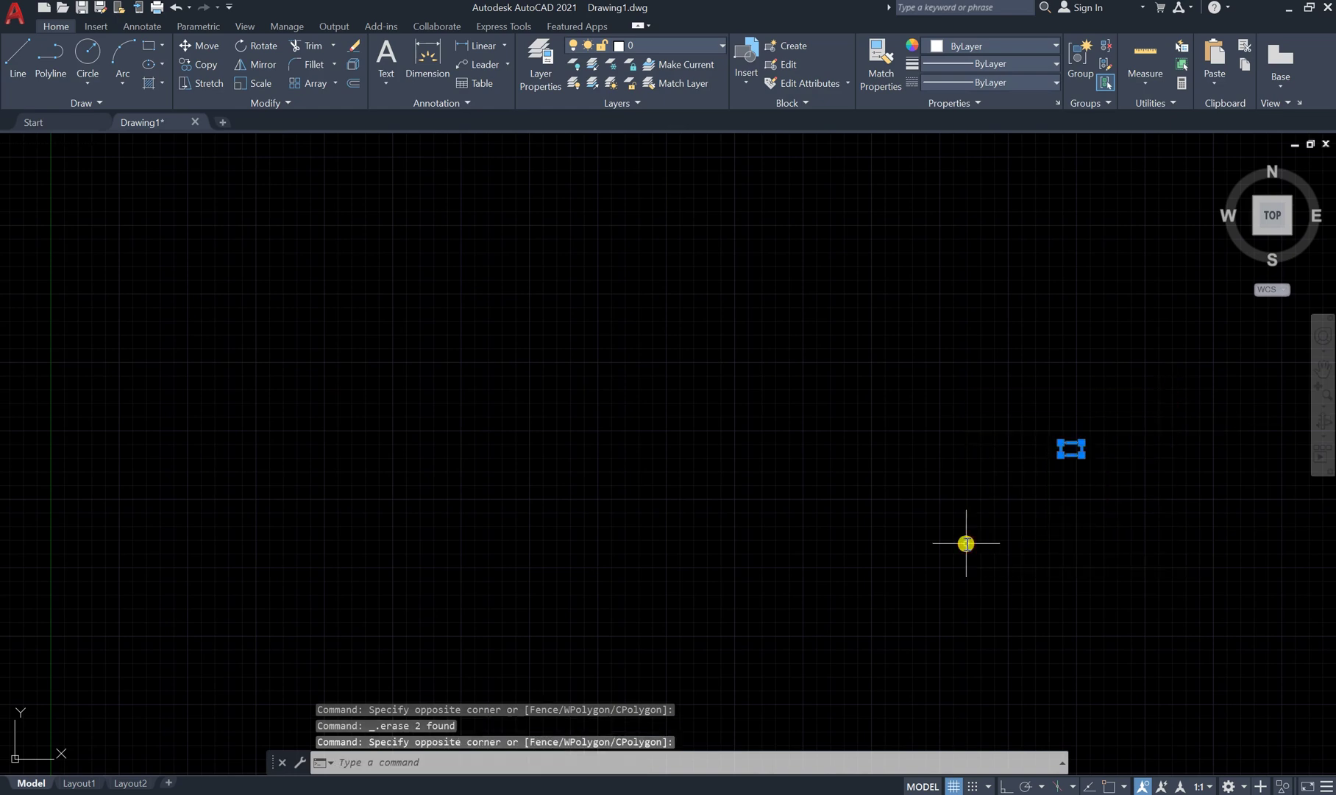
{"action": "key", "text": "Delete"}
{"action": "scroll", "coordinate": [509, 458], "scroll_direction": "up", "scroll_amount": 5}
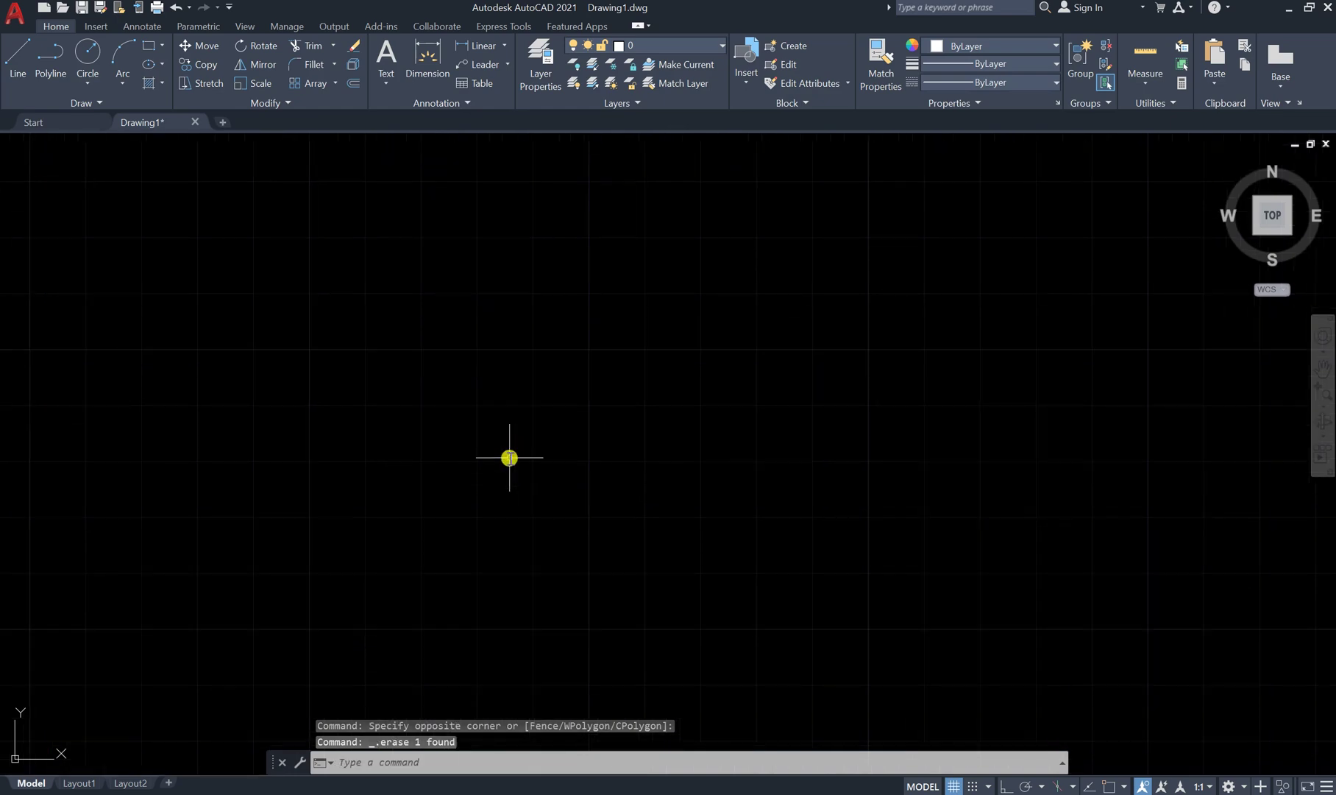